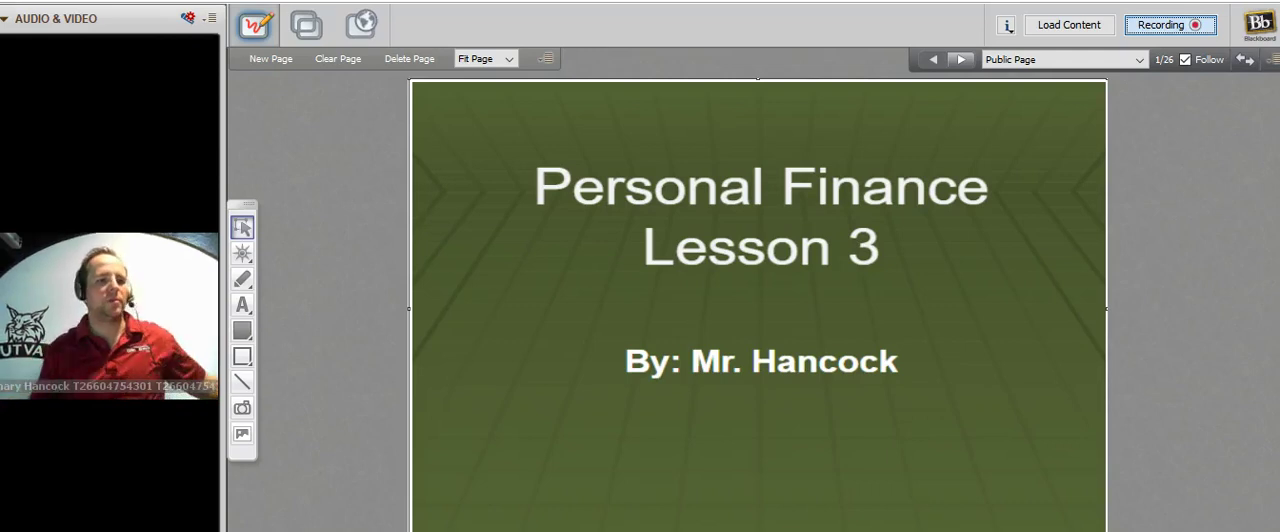
# - Switch to the hand pointer and point at the Personal Finance Lesson 3 title slide
pyautogui.click(242, 253)
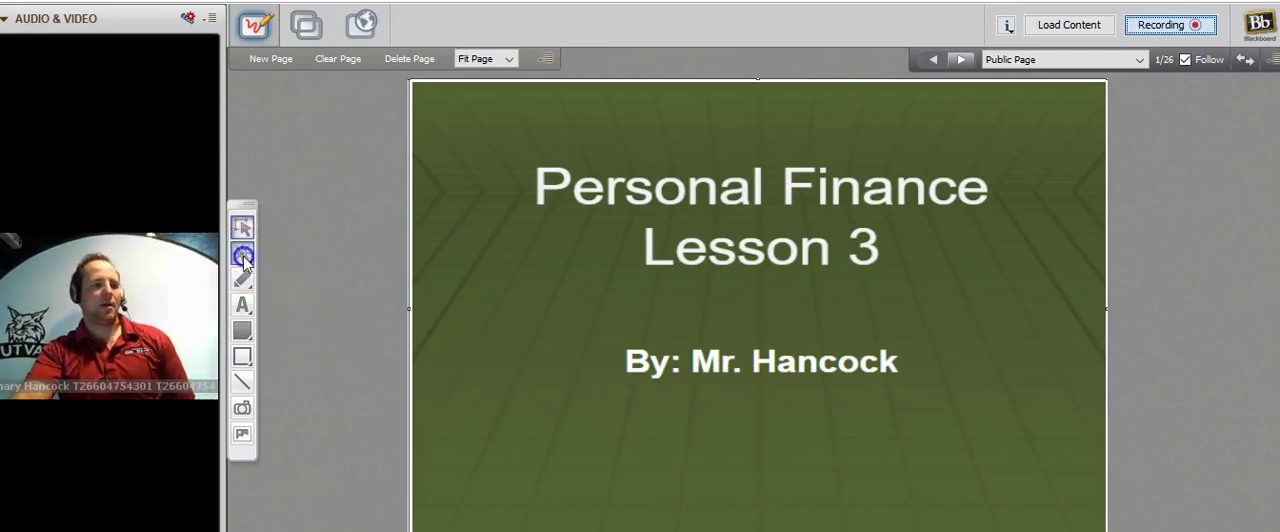
pyautogui.click(265, 255)
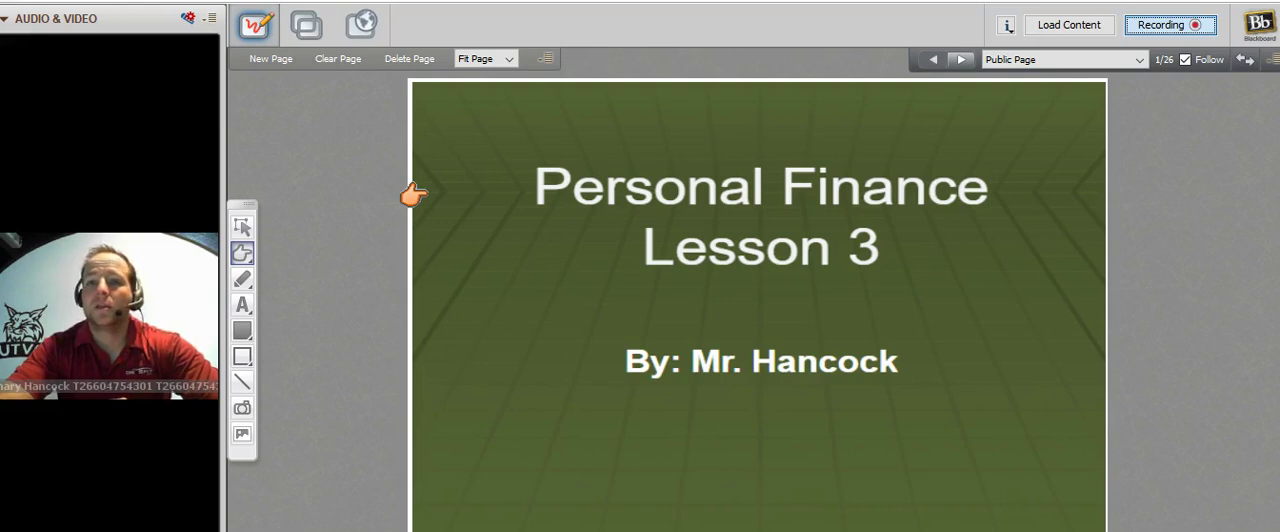
pyautogui.click(758, 360)
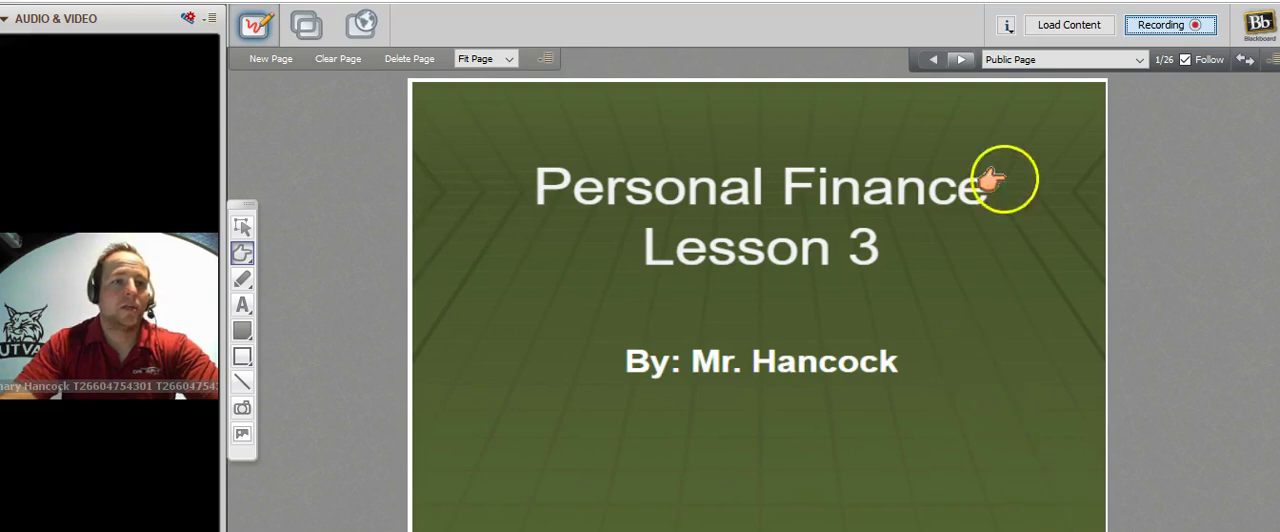
# - Show the Cost of Living slide, load PayScale in Web Tour, then point at the title
pyautogui.click(961, 60)
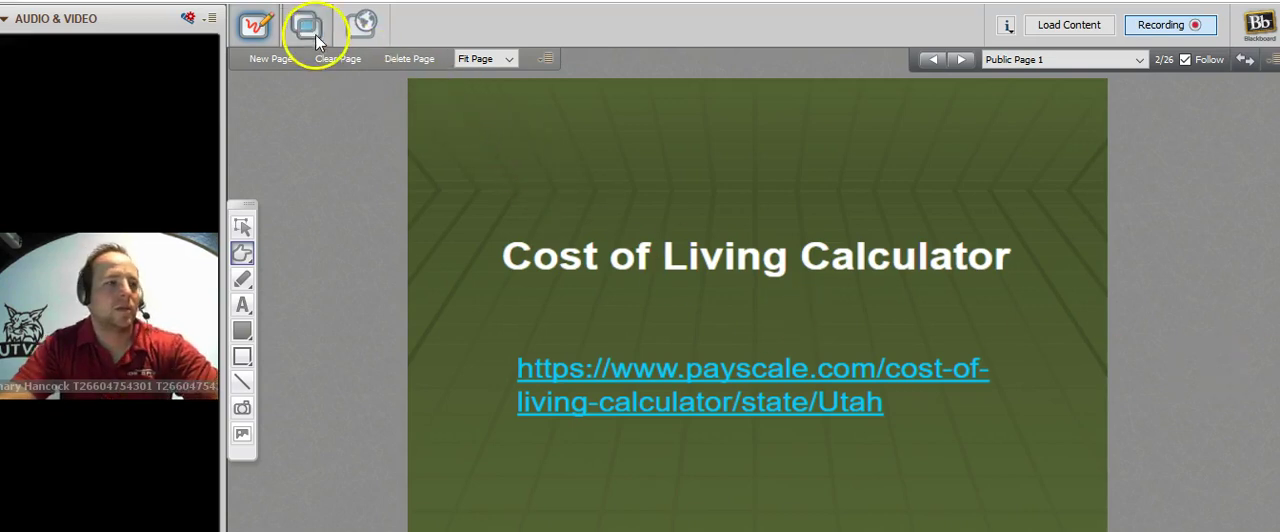
pyautogui.click(360, 26)
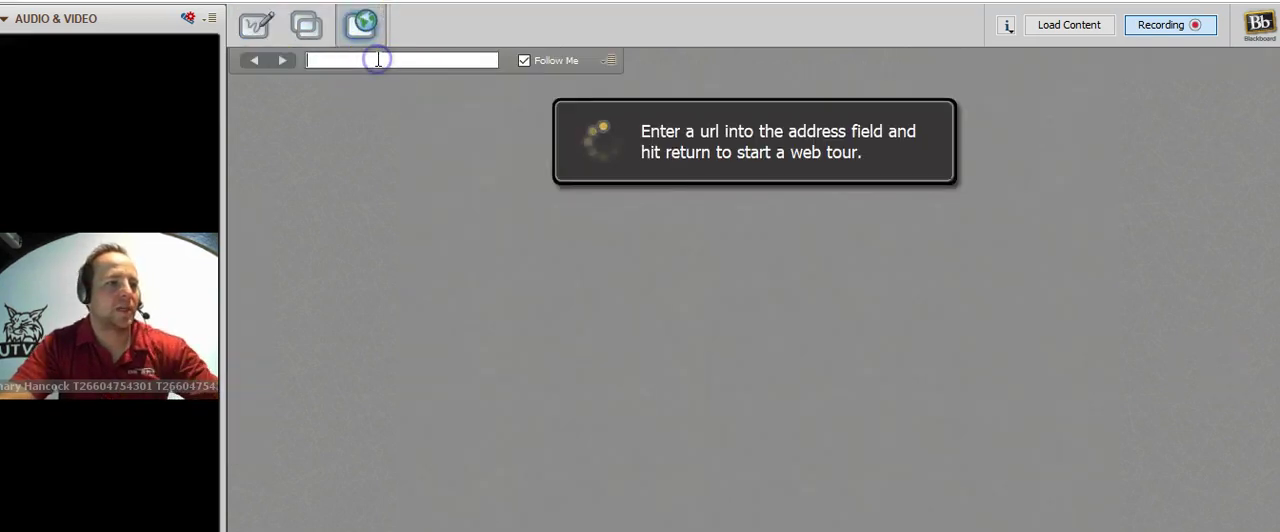
pyautogui.hotkey('ctrl', 'v')
pyautogui.press('Return')
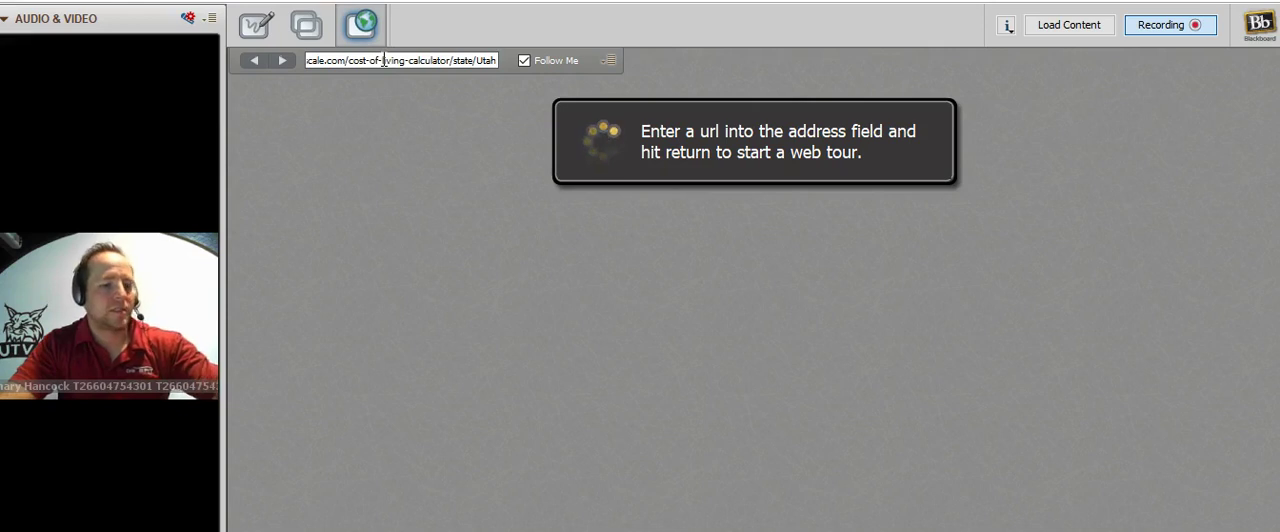
pyautogui.click(268, 28)
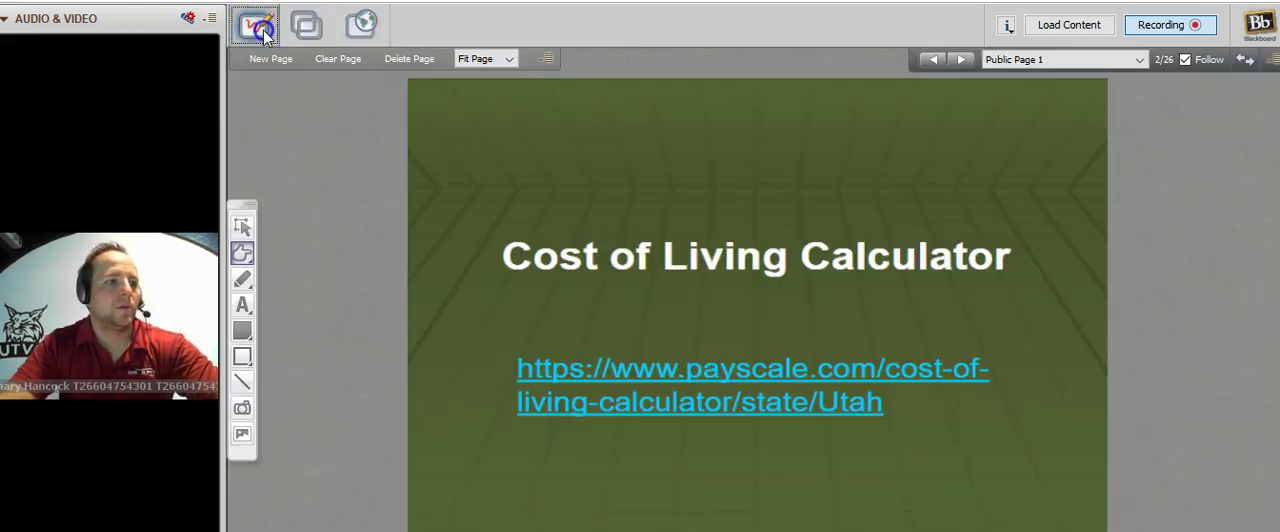
pyautogui.click(478, 258)
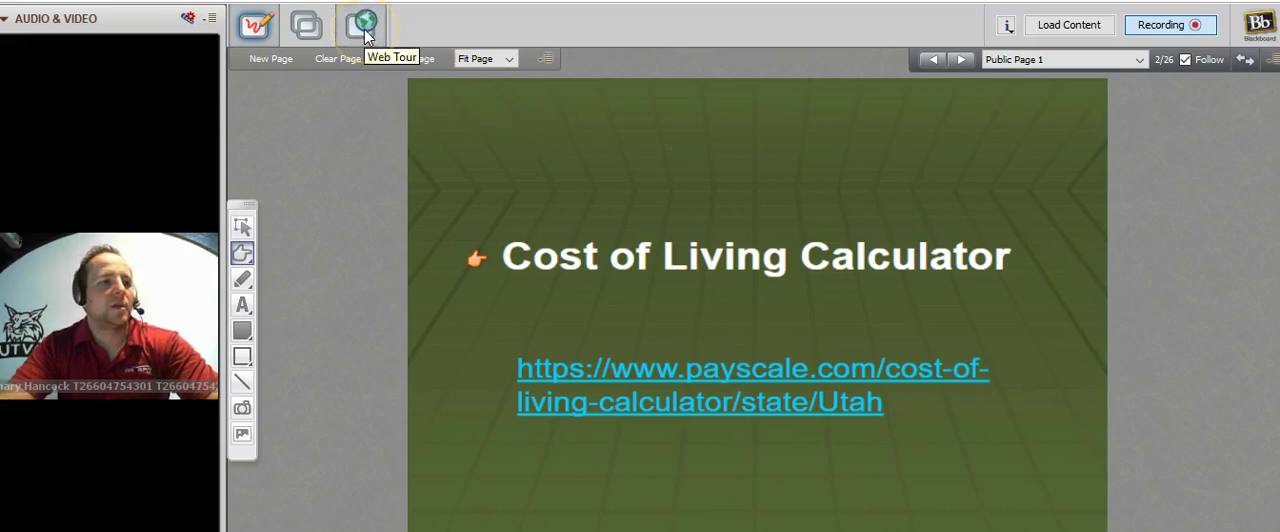
# - Start sharing the whole desktop using the Share Desktop option
pyautogui.click(307, 25)
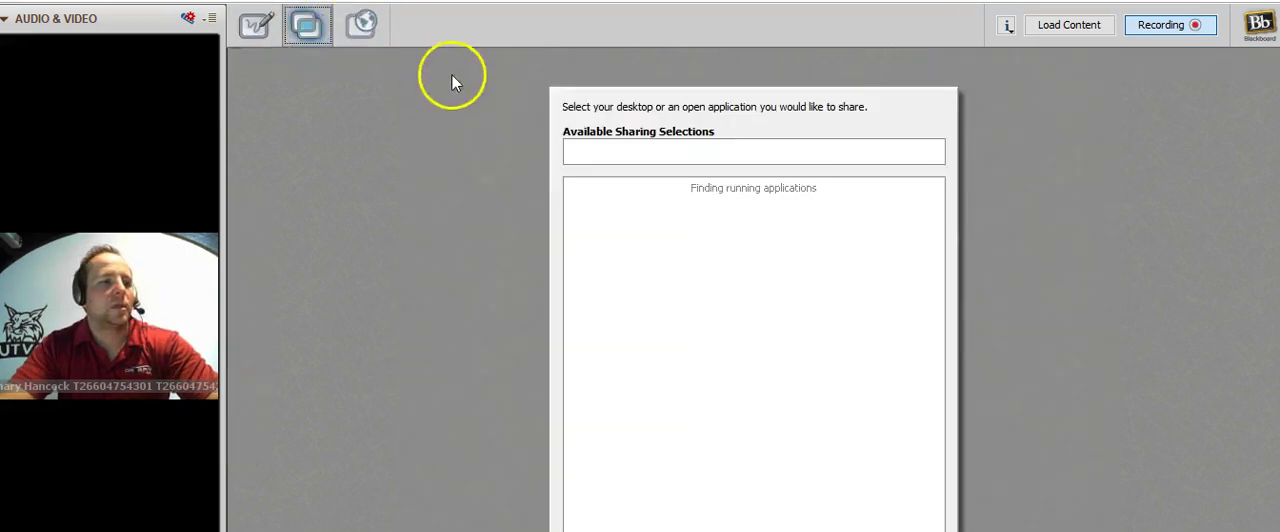
pyautogui.doubleClick(590, 150)
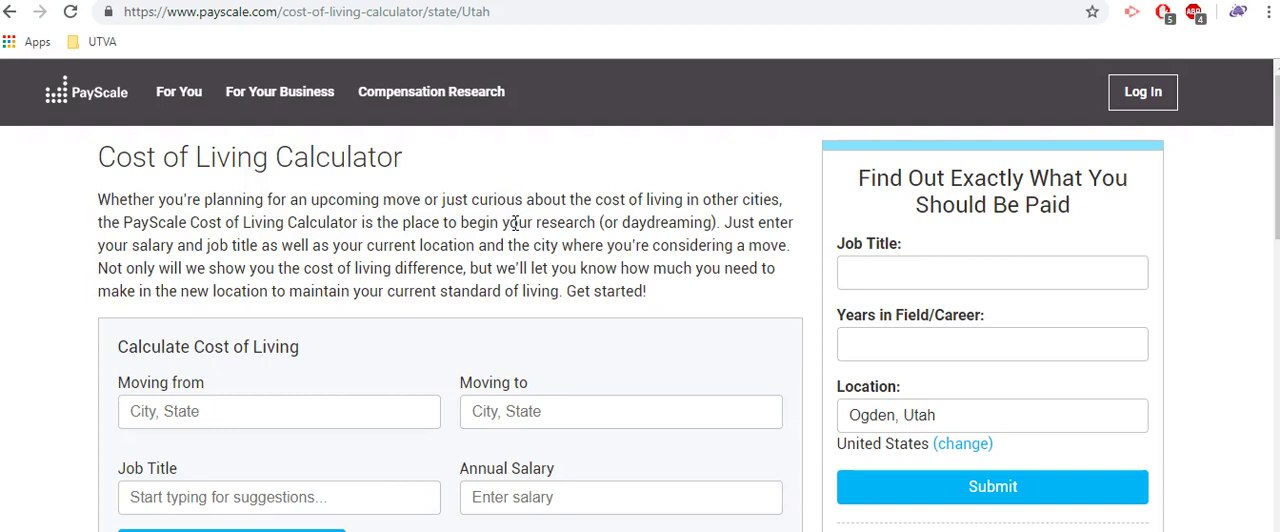
# - Compare moving from South Burlington, Vermont to Salt Lake City, Utah
pyautogui.click(158, 411)
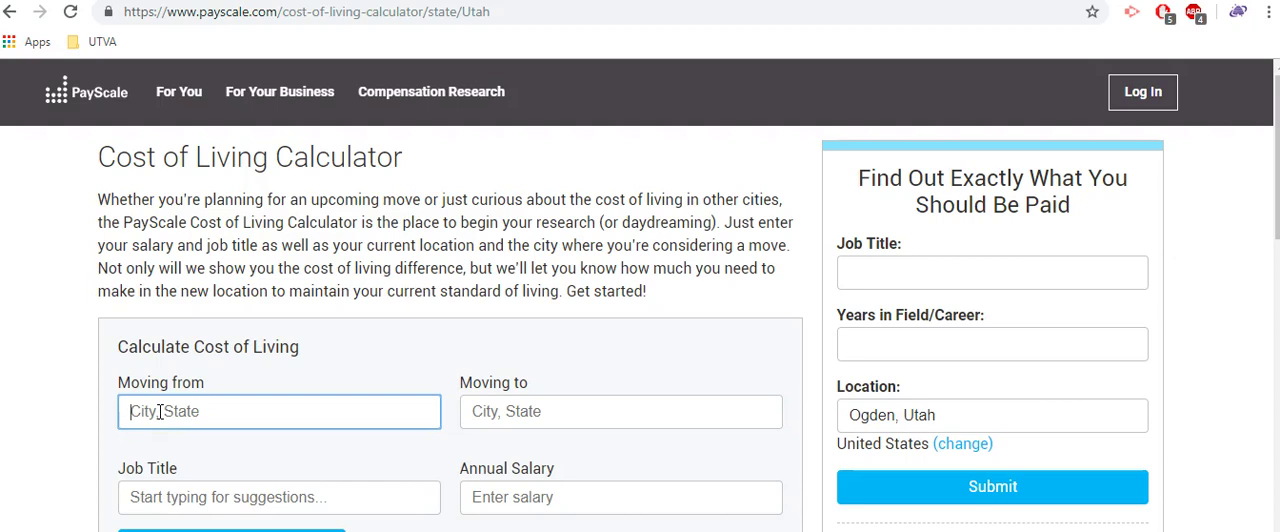
pyautogui.write('Ve')
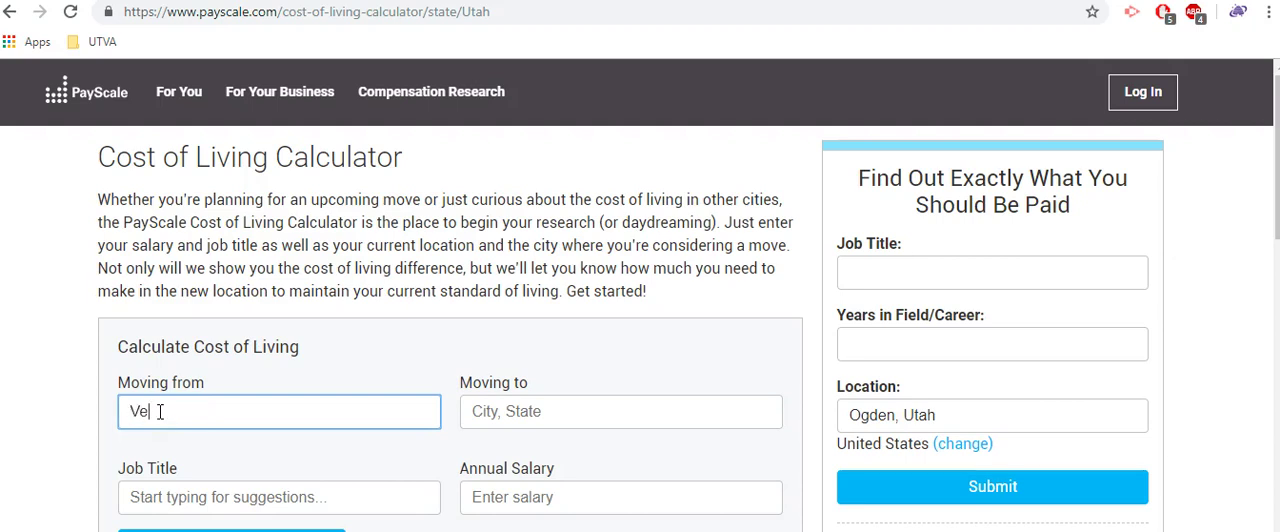
pyautogui.write('rmont')
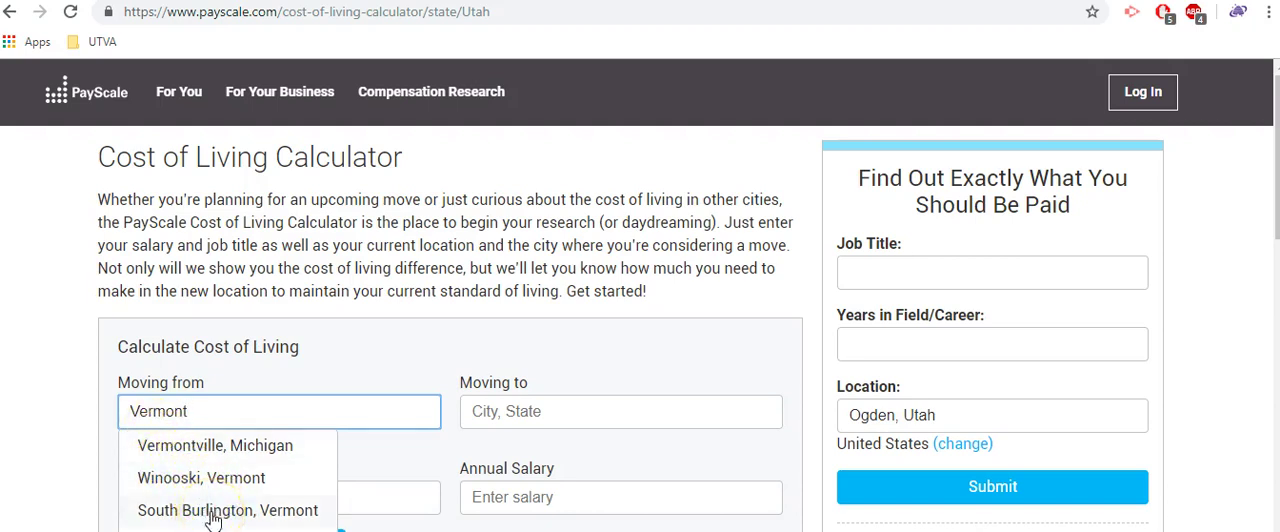
pyautogui.click(212, 512)
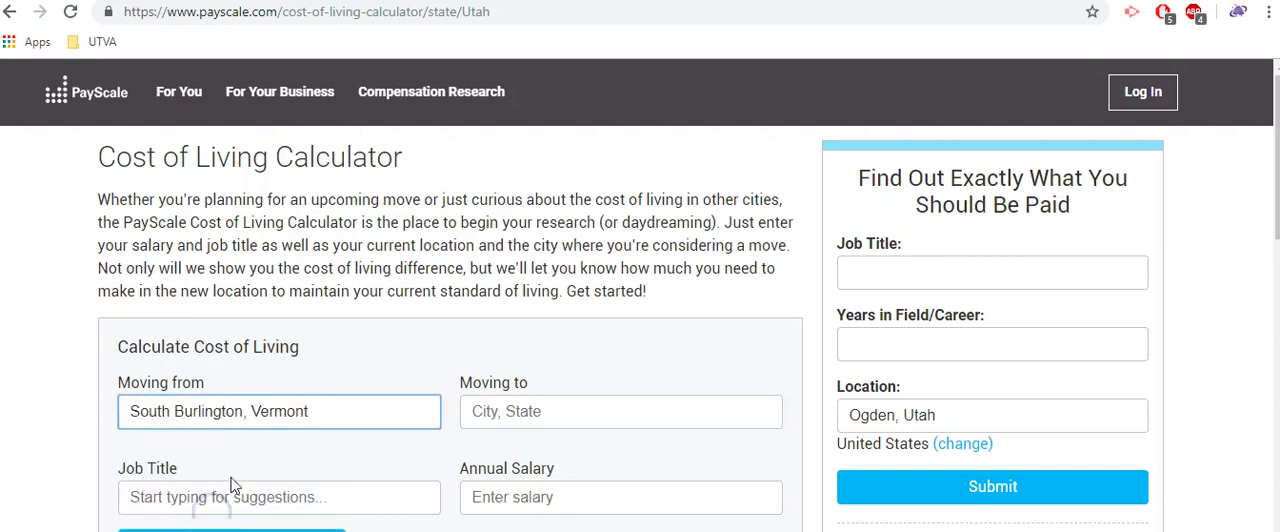
pyautogui.click(481, 411)
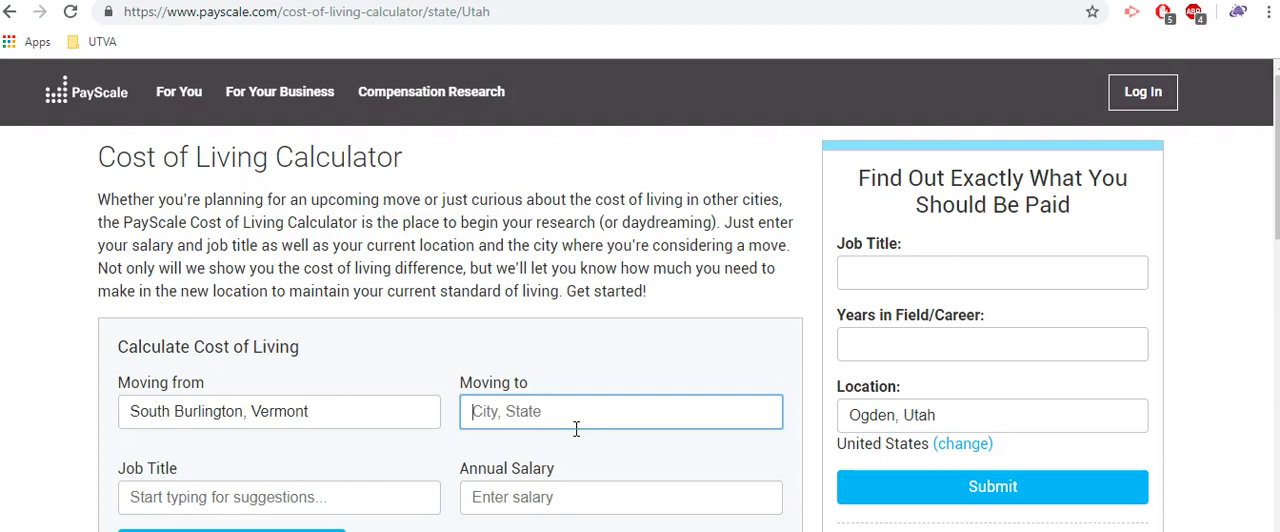
pyautogui.write('Sal')
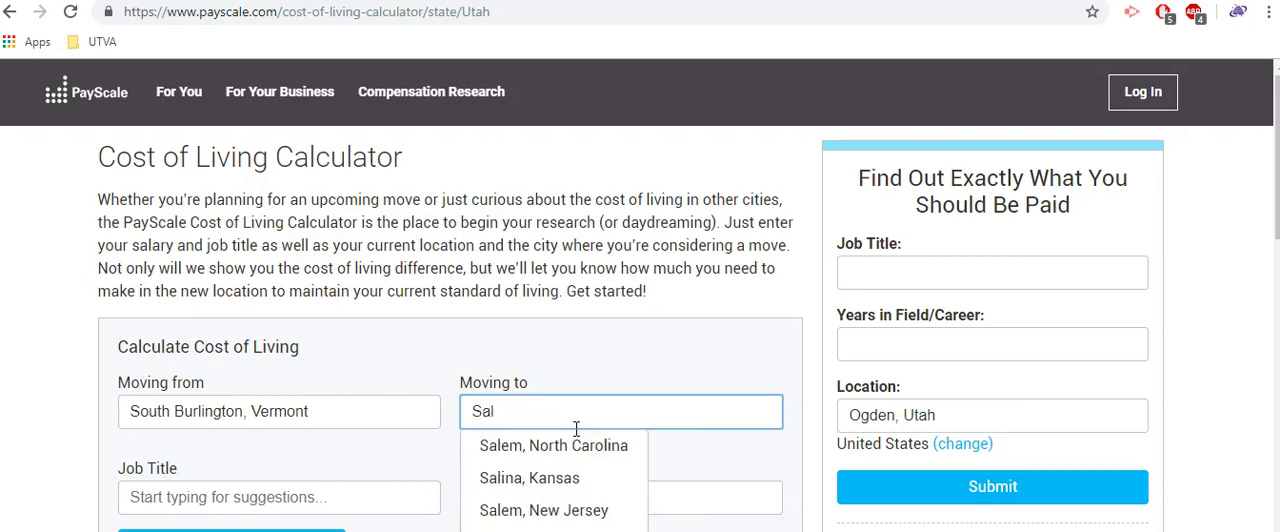
pyautogui.write('t LAke')
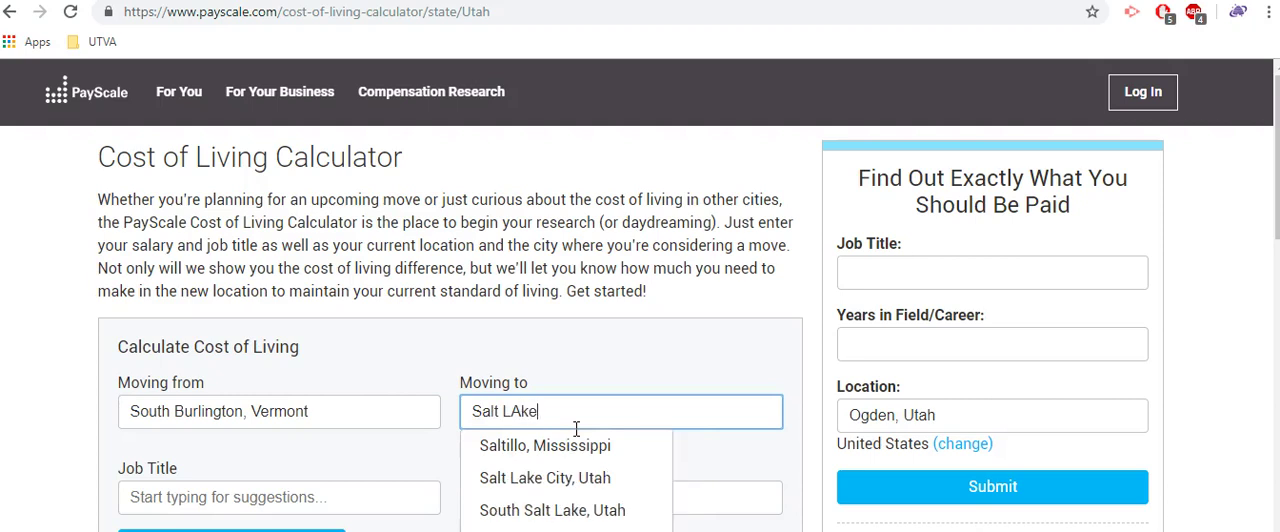
pyautogui.press('BackSpace')
pyautogui.press('BackSpace')
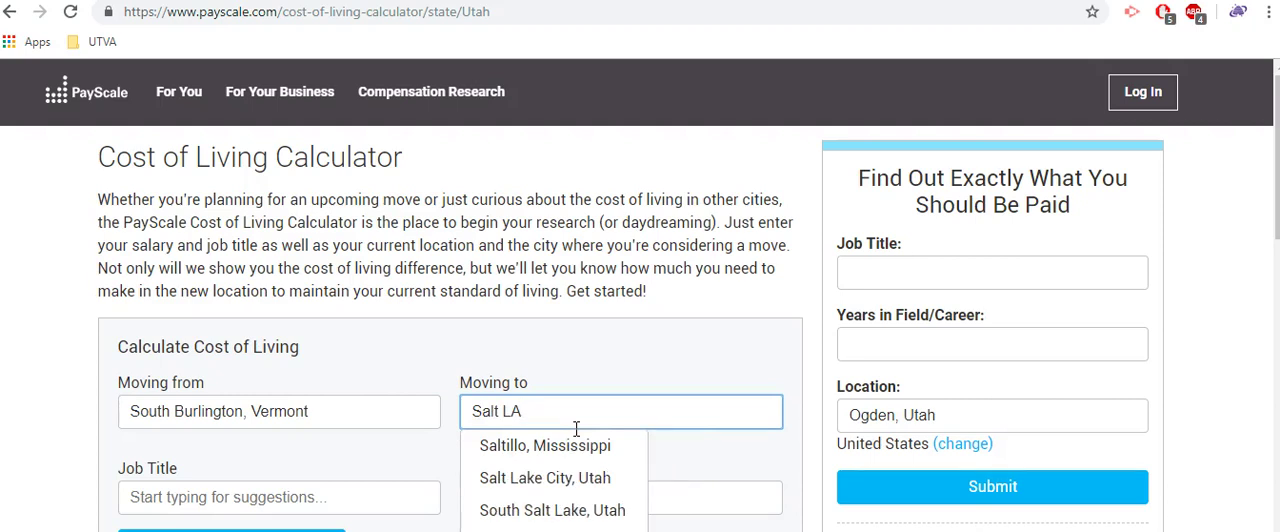
pyautogui.click(548, 478)
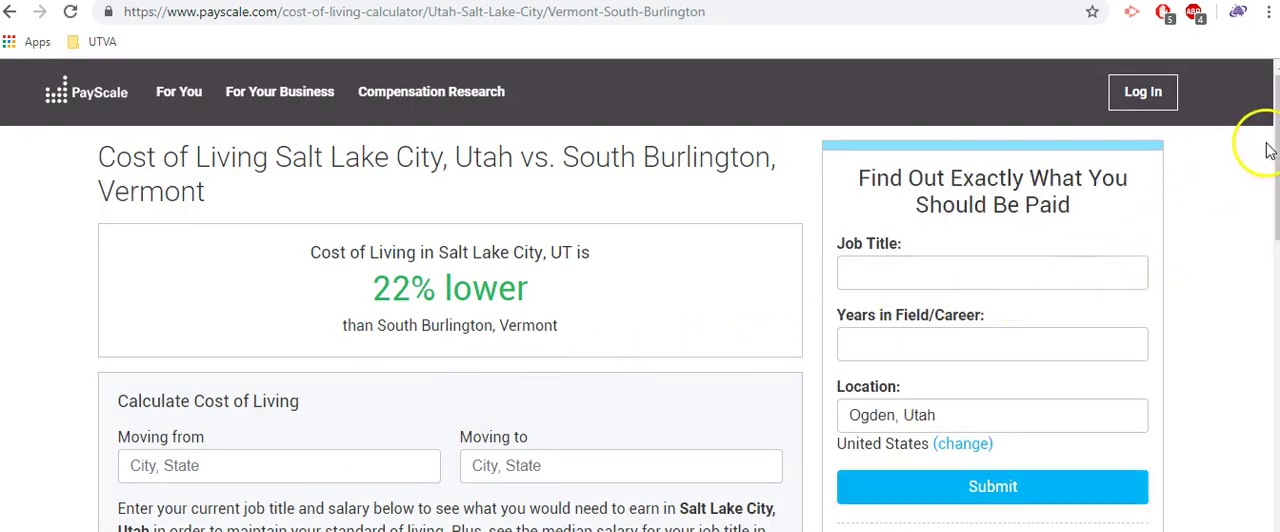
pyautogui.moveTo(1274, 148); pyautogui.dragTo(1274, 153)
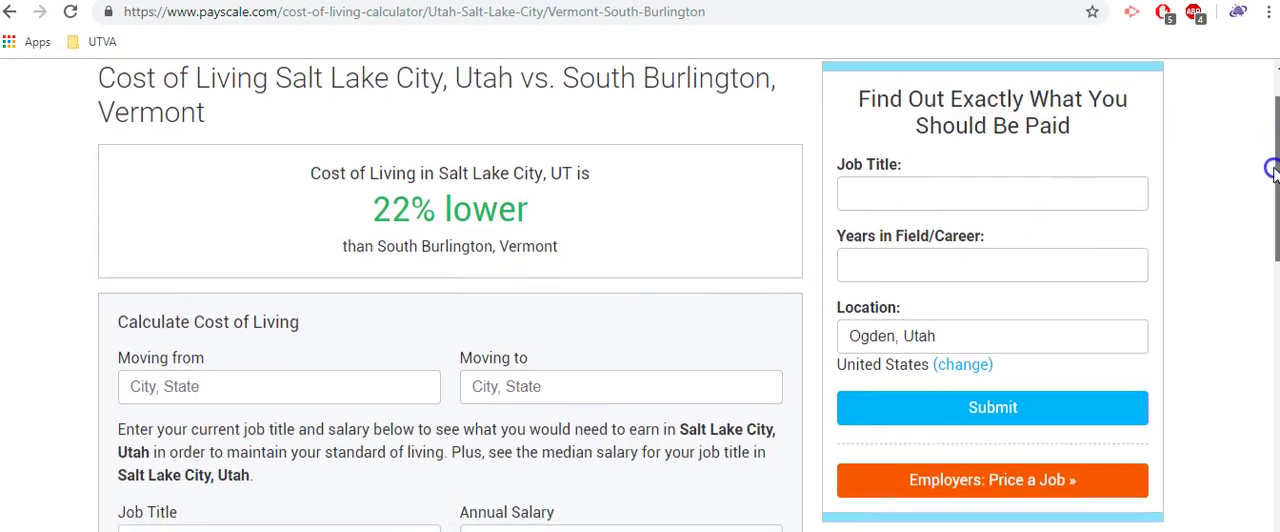
pyautogui.moveTo(1272, 170); pyautogui.dragTo(1272, 190)
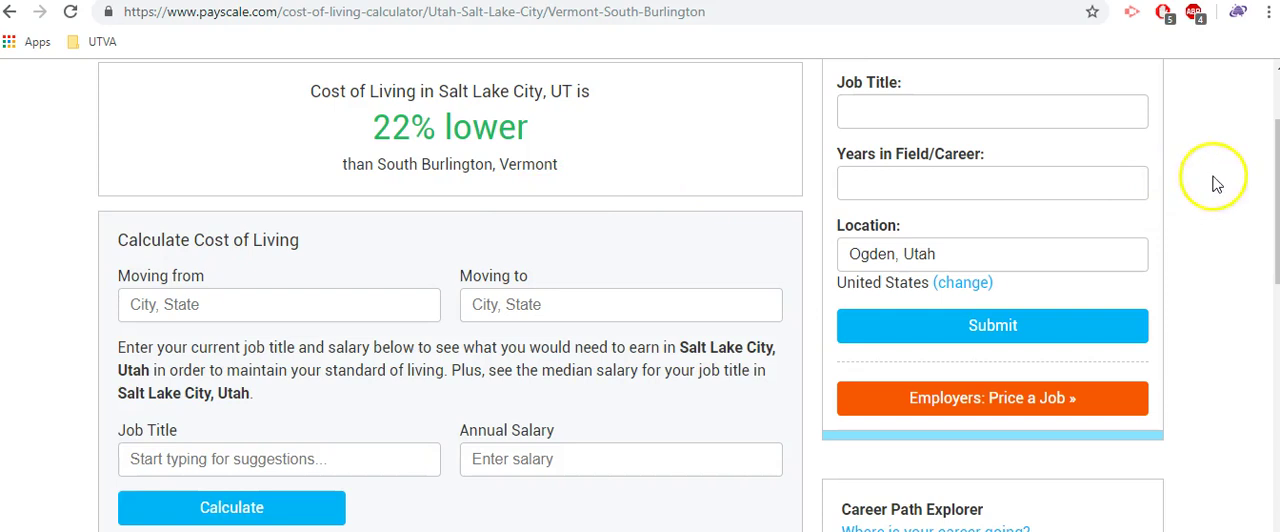
pyautogui.moveTo(1275, 240); pyautogui.dragTo(1257, 224)
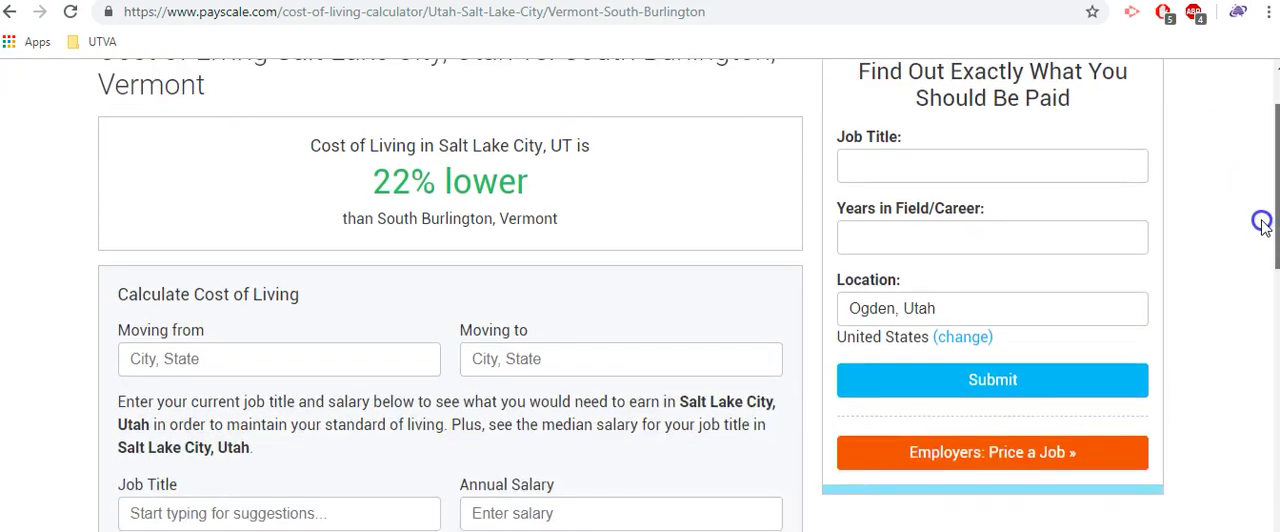
pyautogui.scroll(-1, 1257, 224)
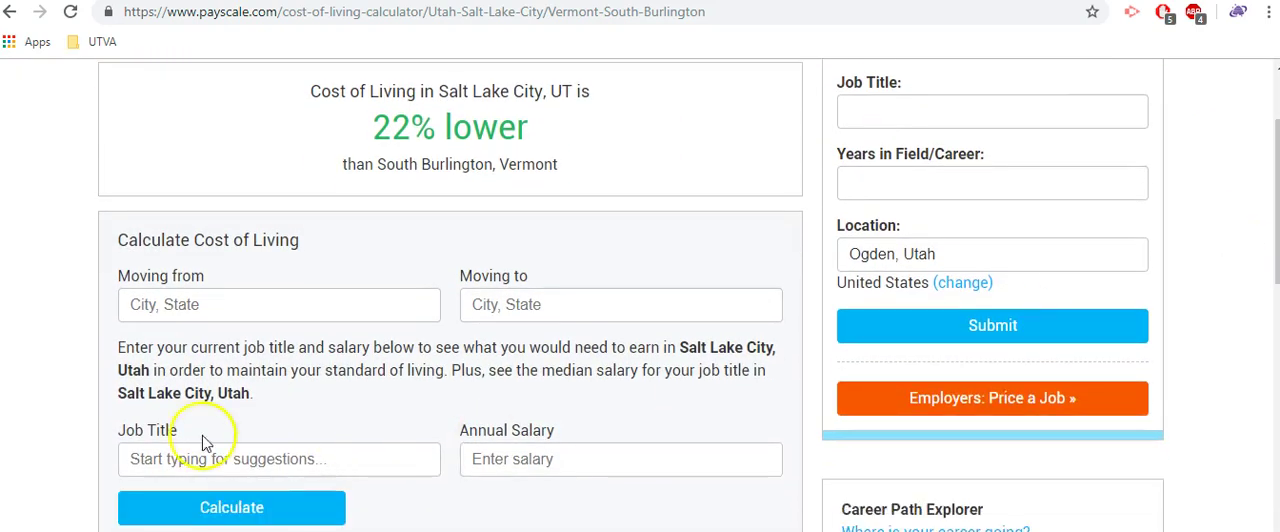
# - Calculate the cost of living from Austin, Texas to Salt Lake City, Utah
pyautogui.click(167, 311)
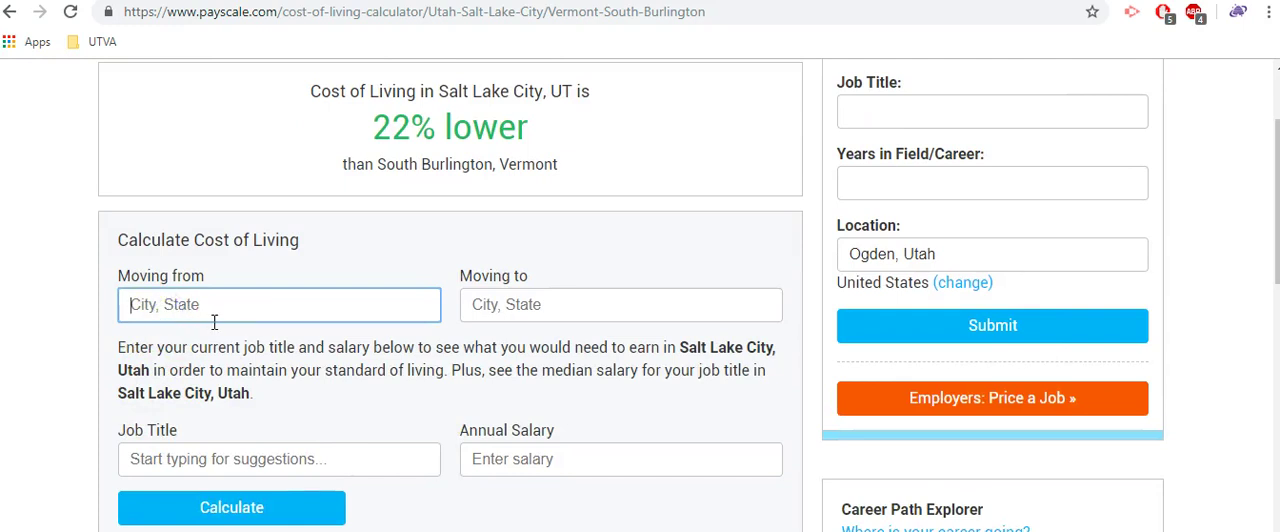
pyautogui.write('Te')
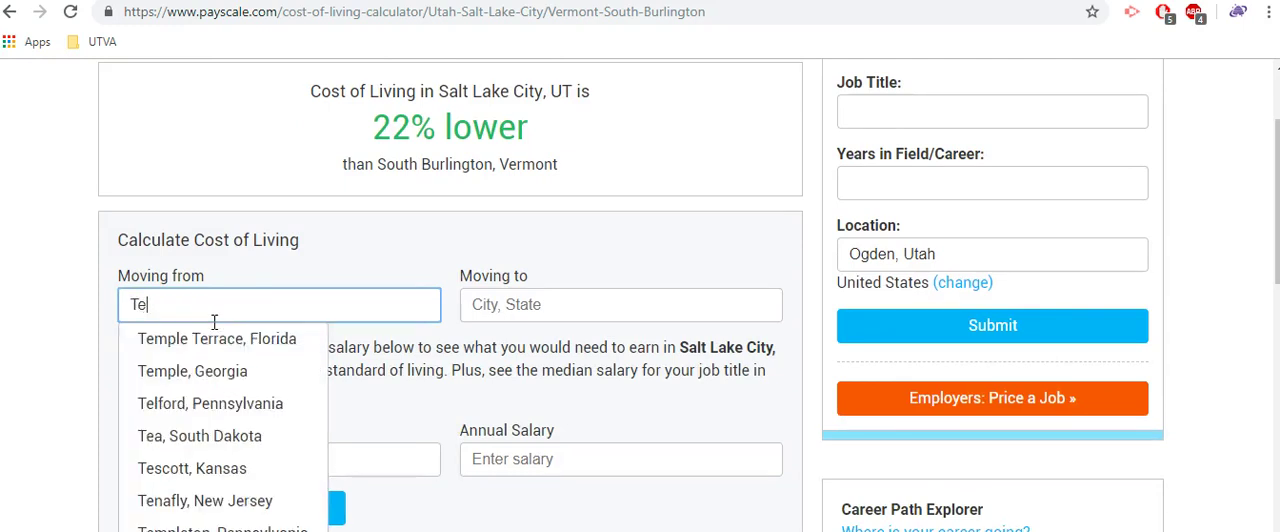
pyautogui.write('xas')
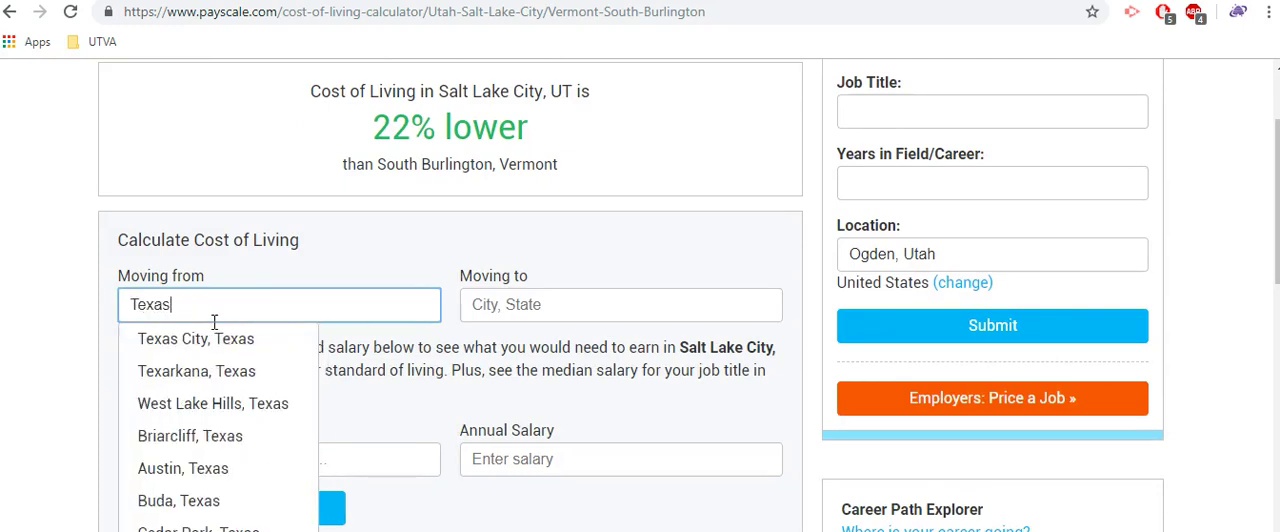
pyautogui.click(222, 468)
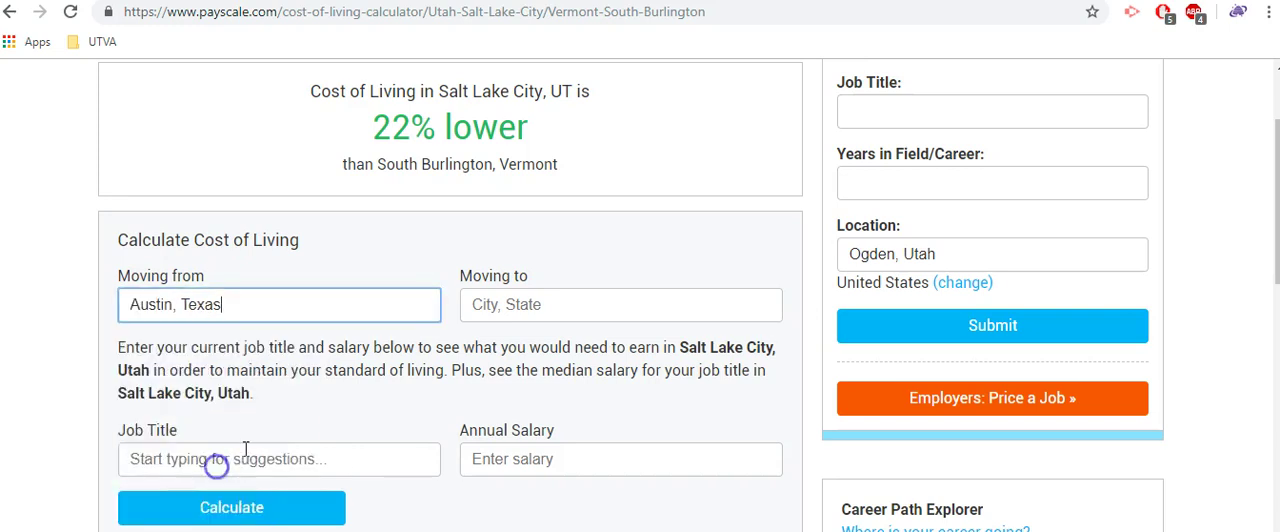
pyautogui.click(590, 318)
pyautogui.write('S')
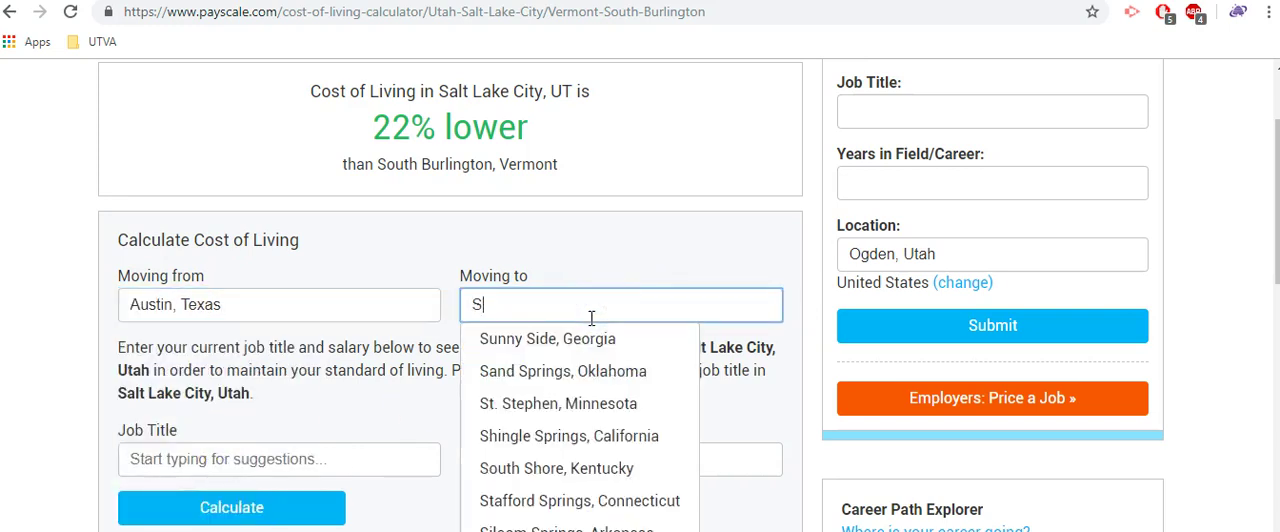
pyautogui.write('alt L')
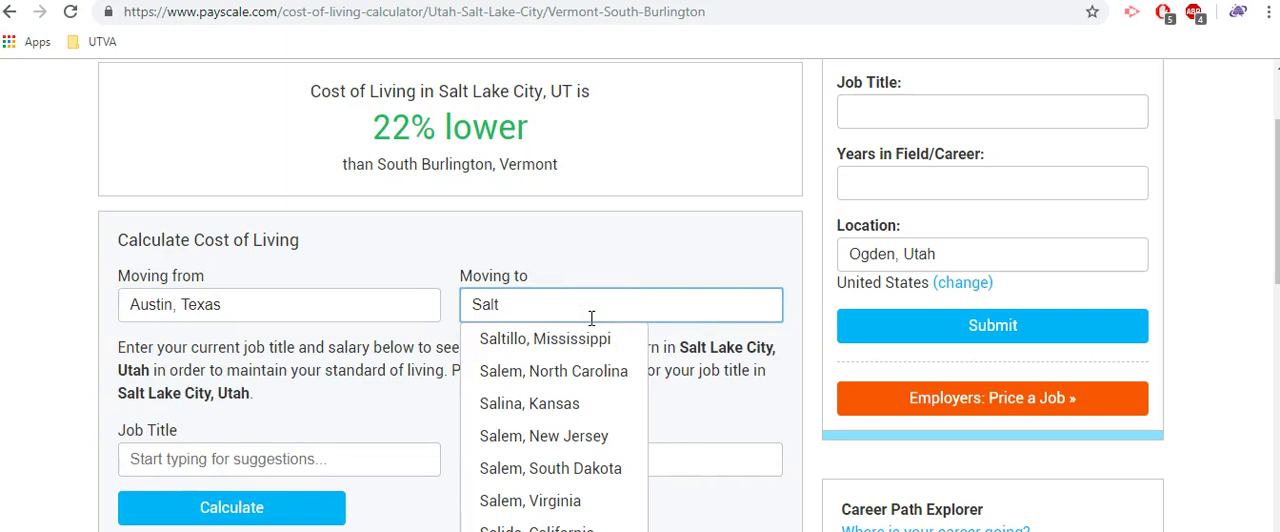
pyautogui.write('ake')
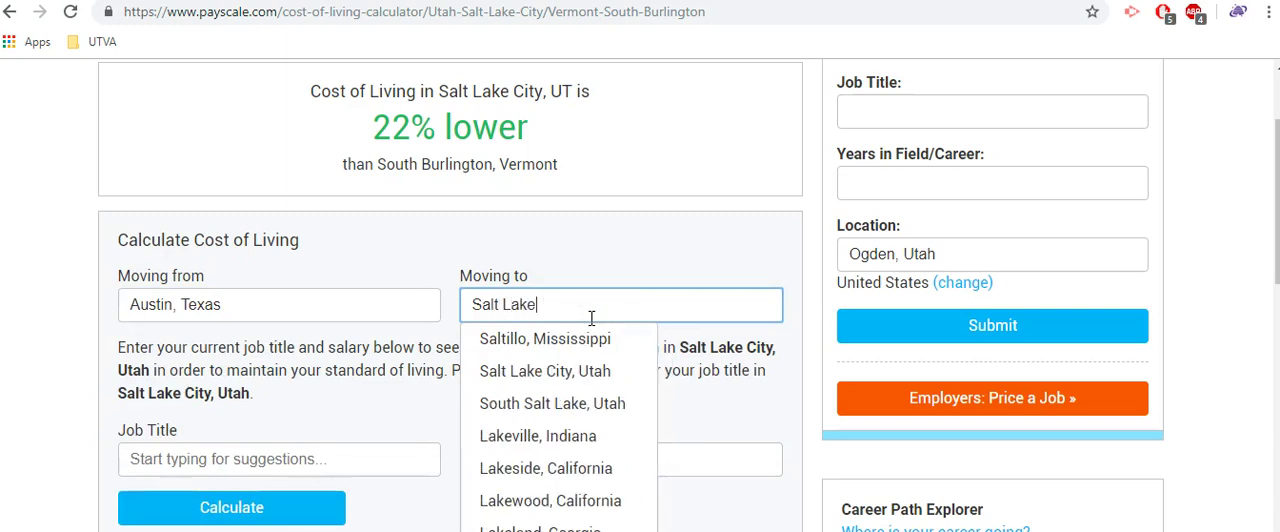
pyautogui.click(565, 374)
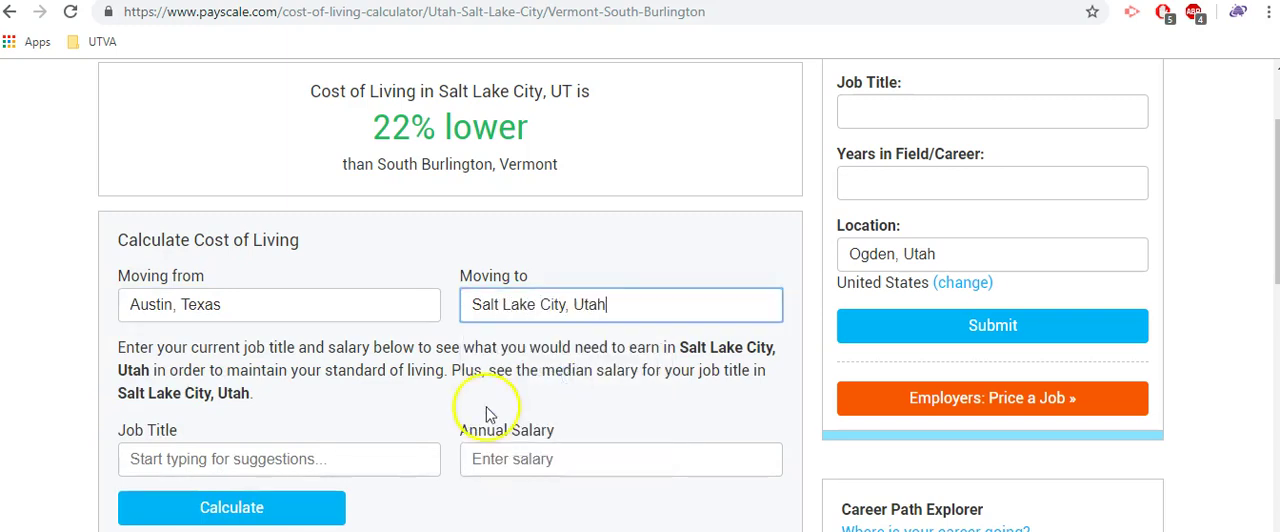
pyautogui.click(276, 517)
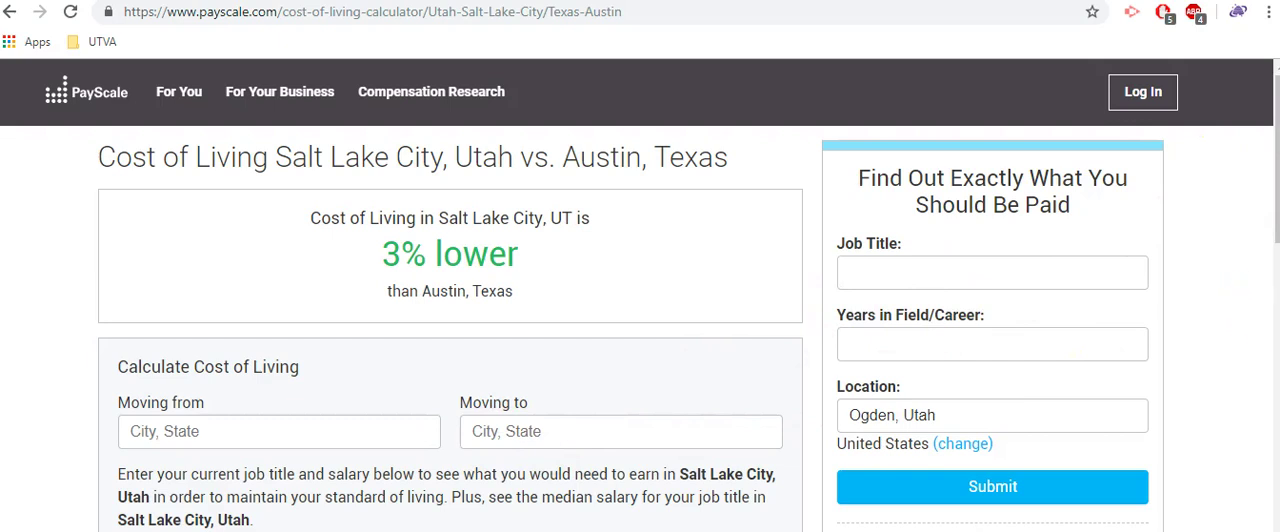
# - Compare moving from Salt Lake City, Utah to Old Harbor, Alaska
pyautogui.click(301, 428)
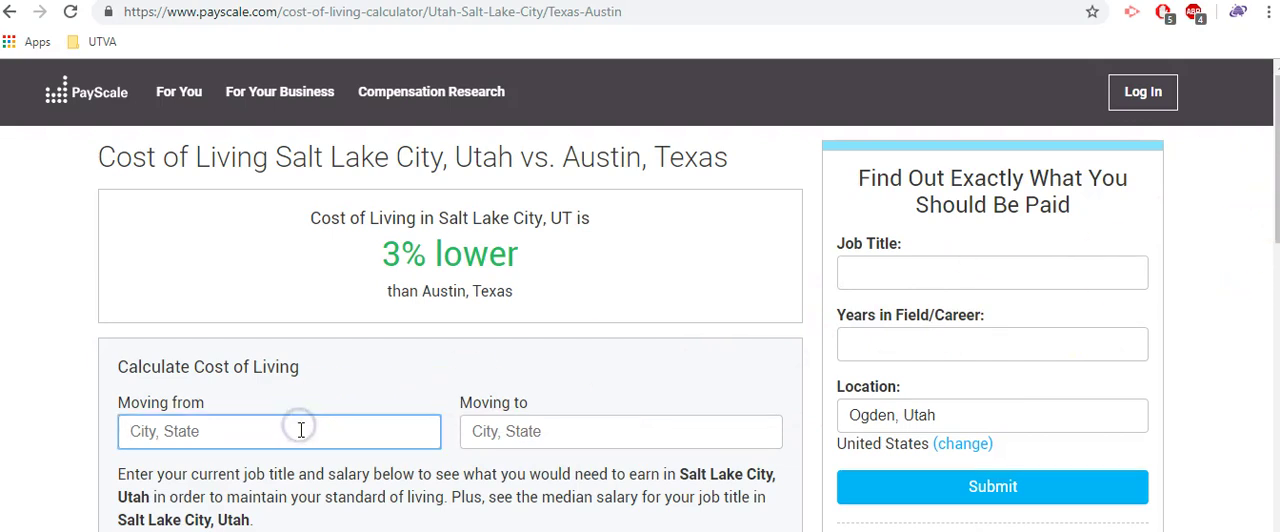
pyautogui.write('Salt')
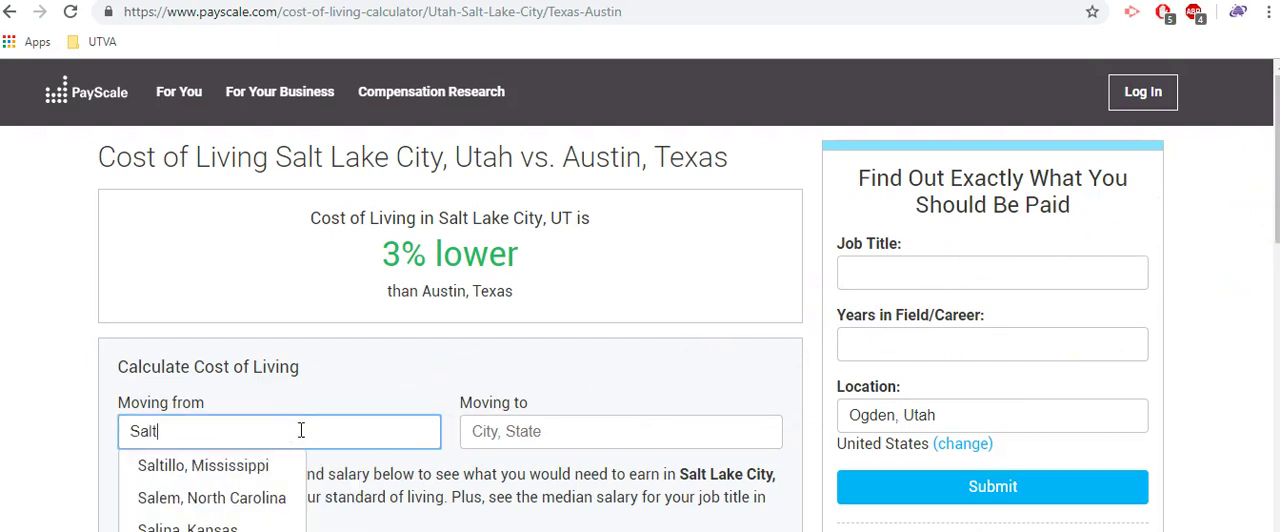
pyautogui.press('BackSpace')
pyautogui.press('BackSpace')
pyautogui.write('Lake')
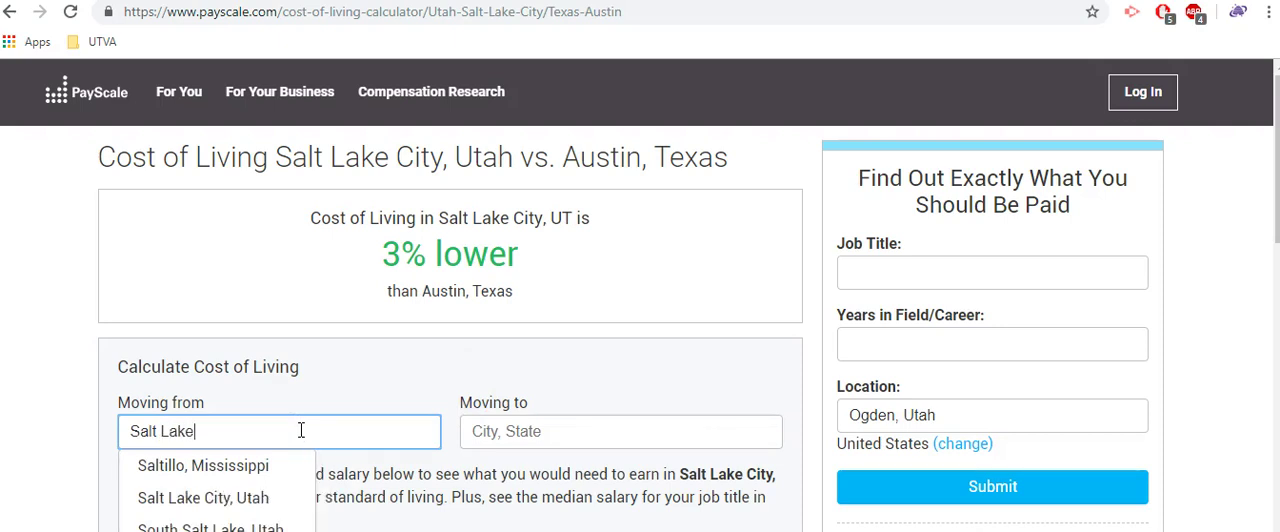
pyautogui.click(262, 500)
pyautogui.click(512, 434)
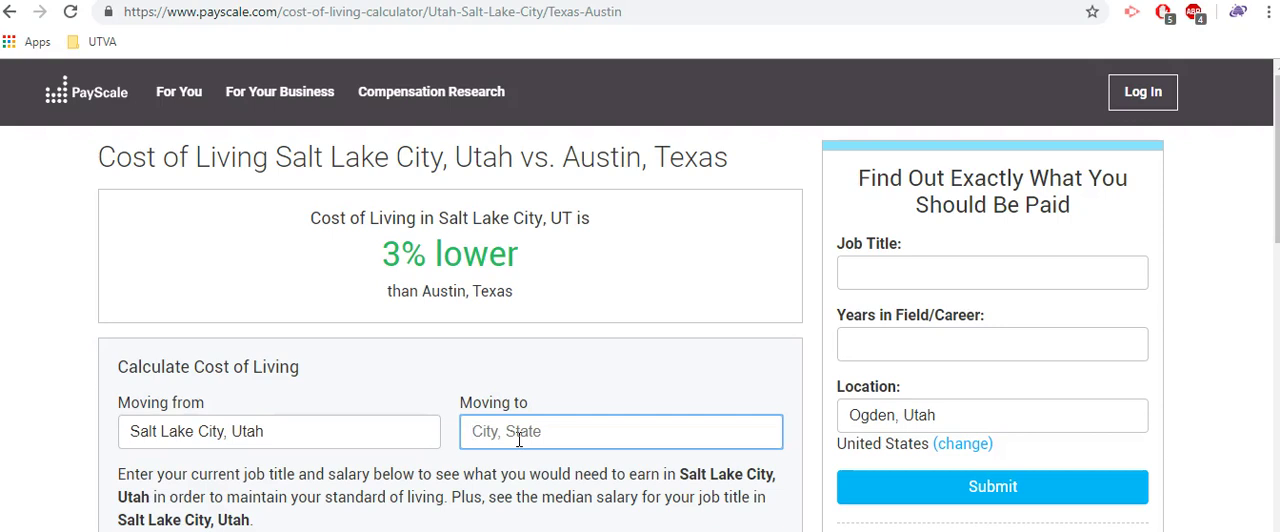
pyautogui.write('Ala')
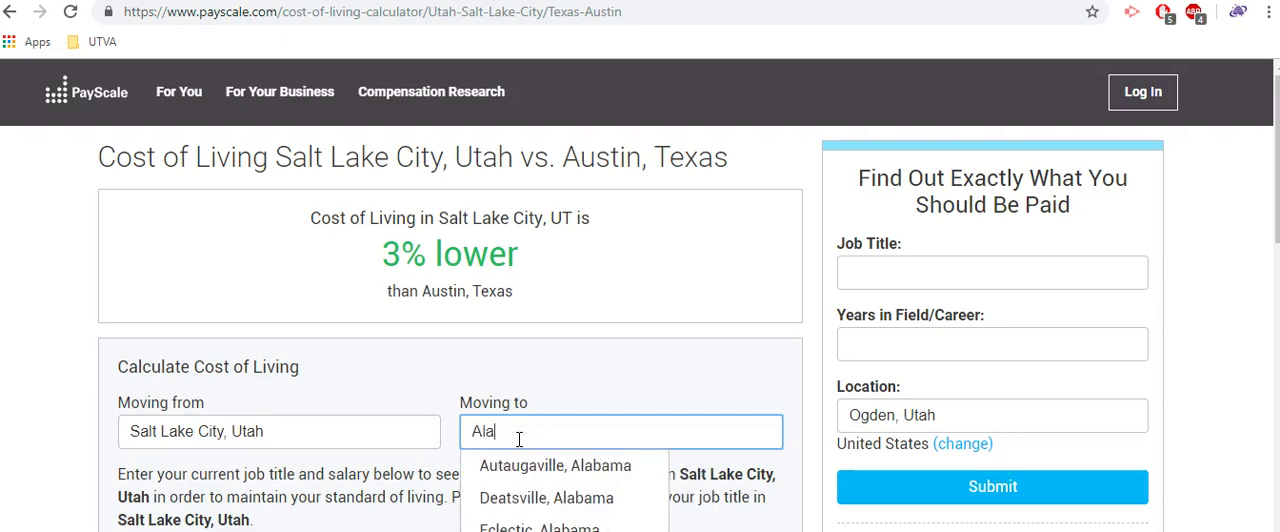
pyautogui.write('sk')
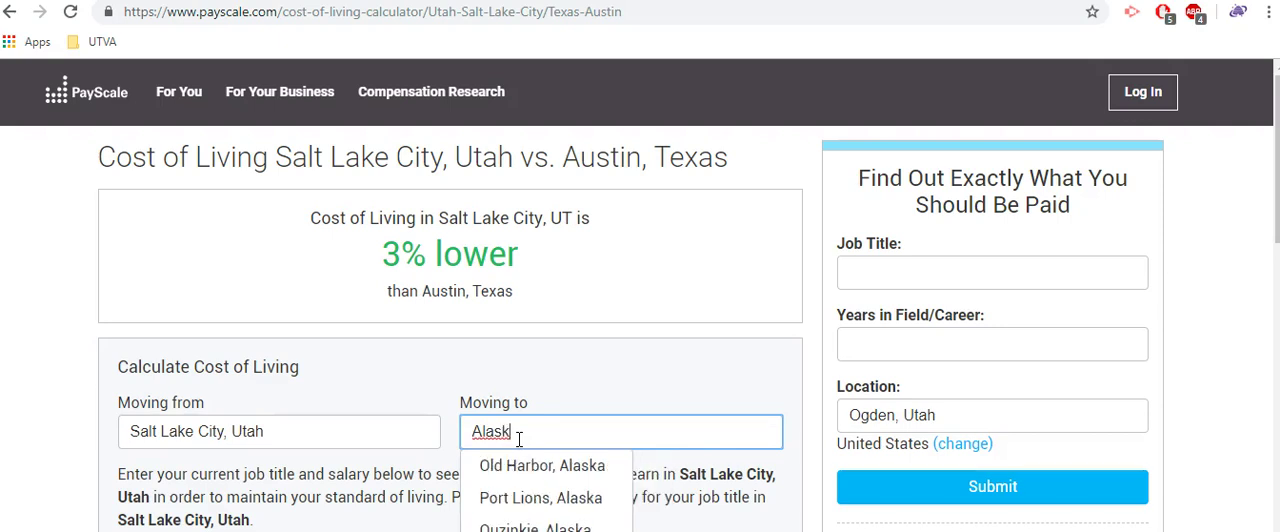
pyautogui.click(555, 474)
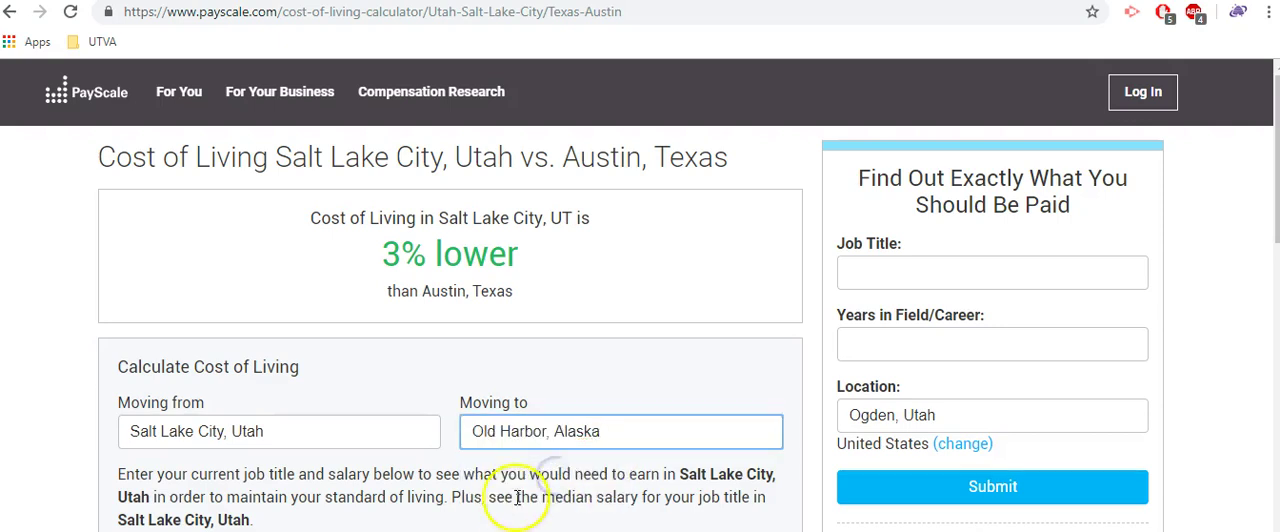
pyautogui.press('Return')
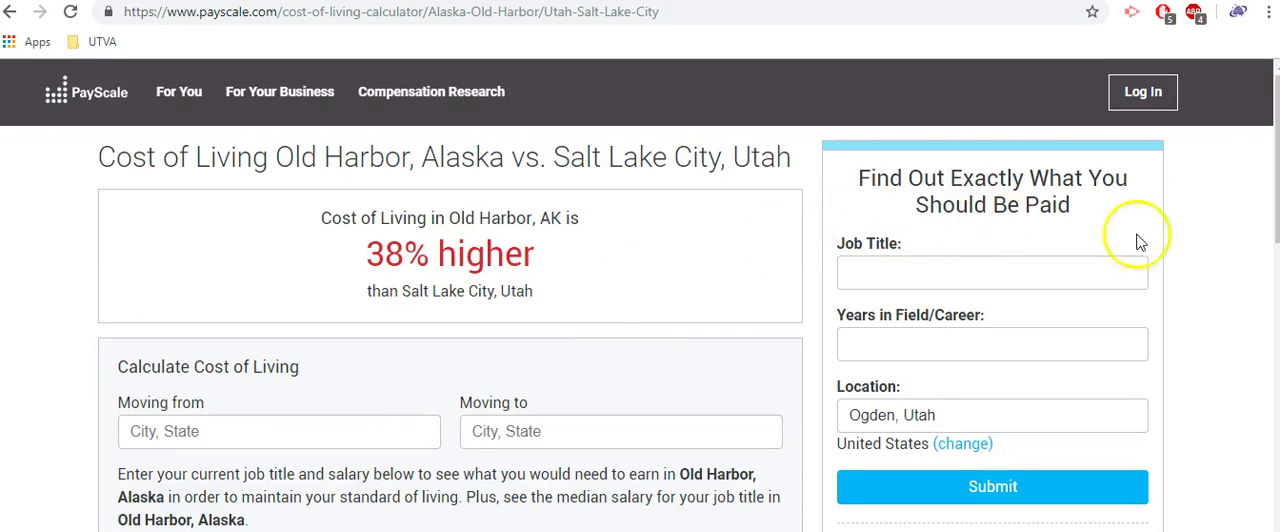
pyautogui.moveTo(1275, 215); pyautogui.dragTo(1275, 387)
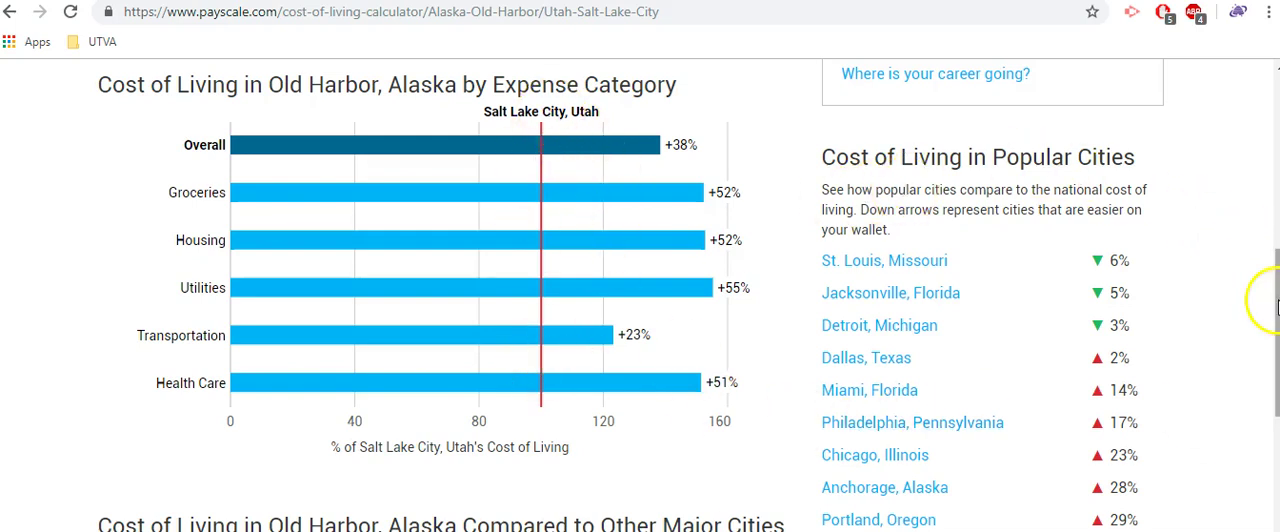
pyautogui.moveTo(1276, 305); pyautogui.dragTo(1275, 410)
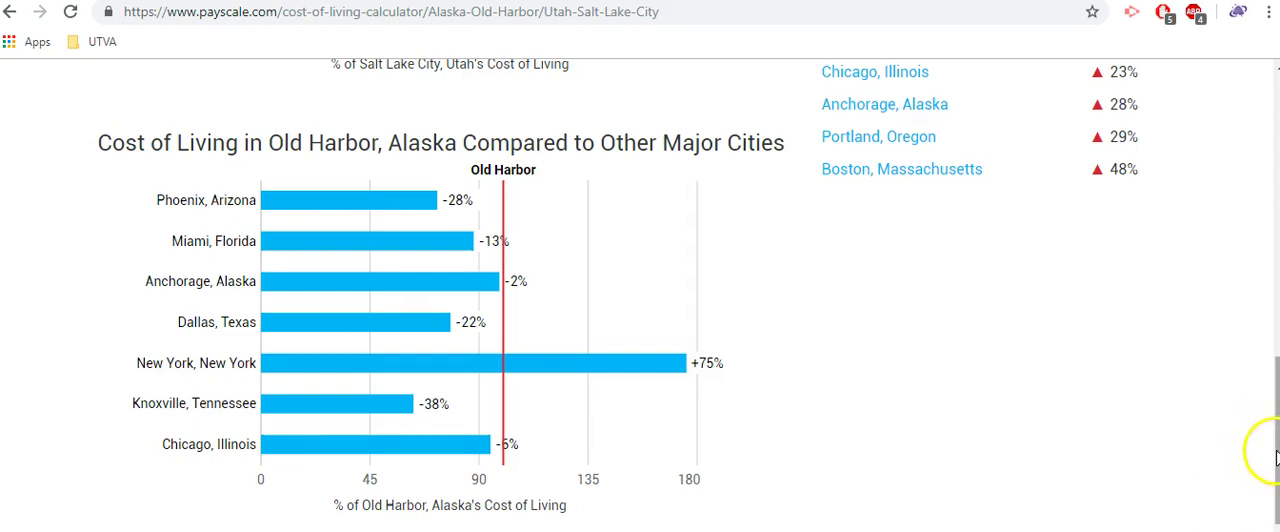
pyautogui.moveTo(1268, 448); pyautogui.dragTo(1262, 130)
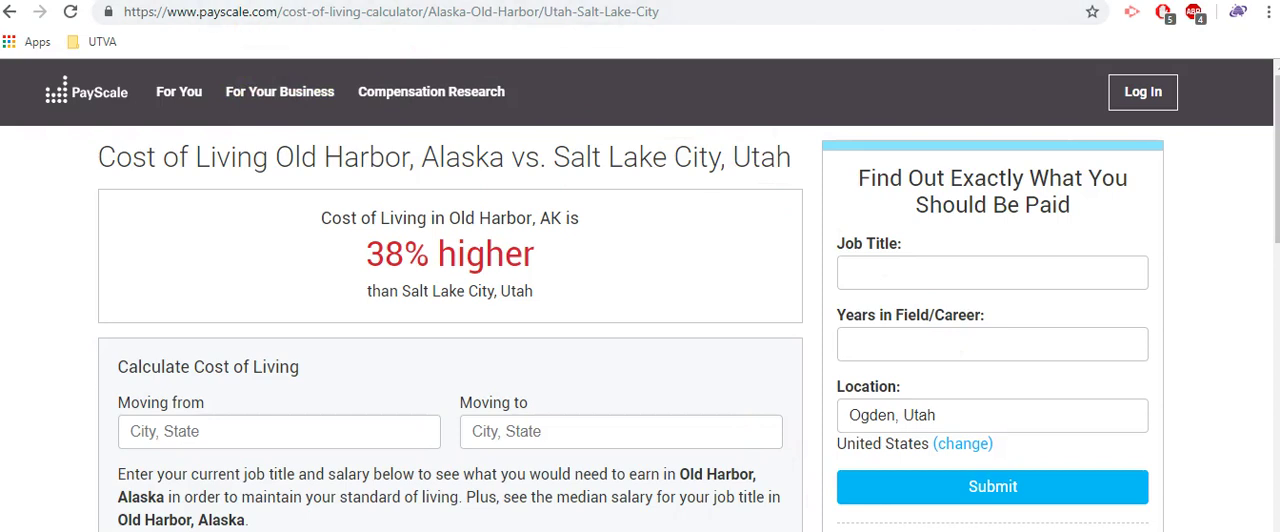
# - Switch to the D2L Personal Finance course home page tab
pyautogui.click(410, 0)
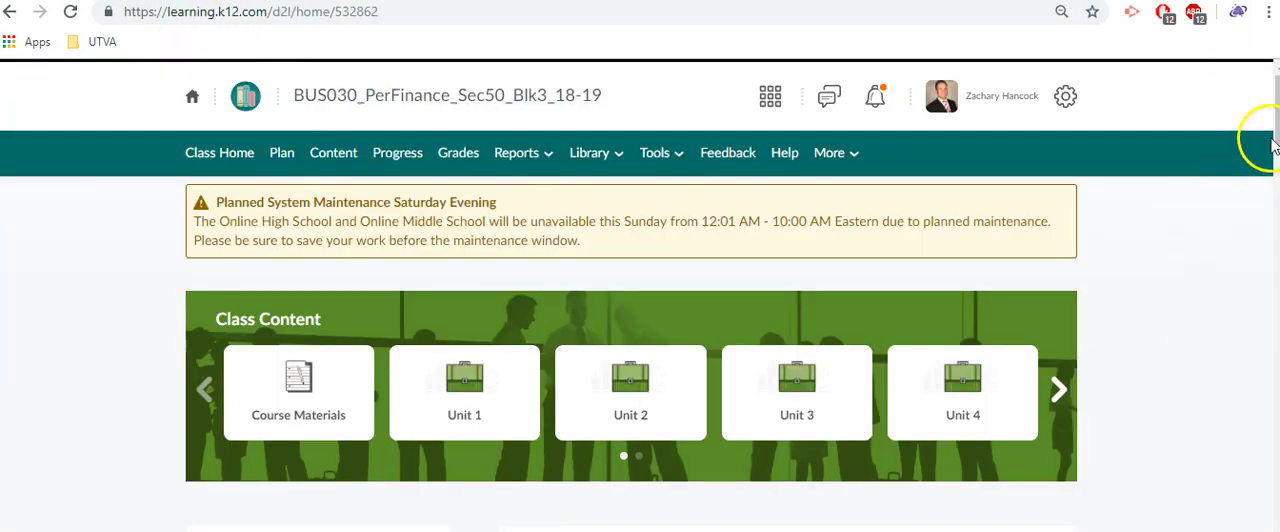
pyautogui.moveTo(1275, 140); pyautogui.dragTo(1276, 215)
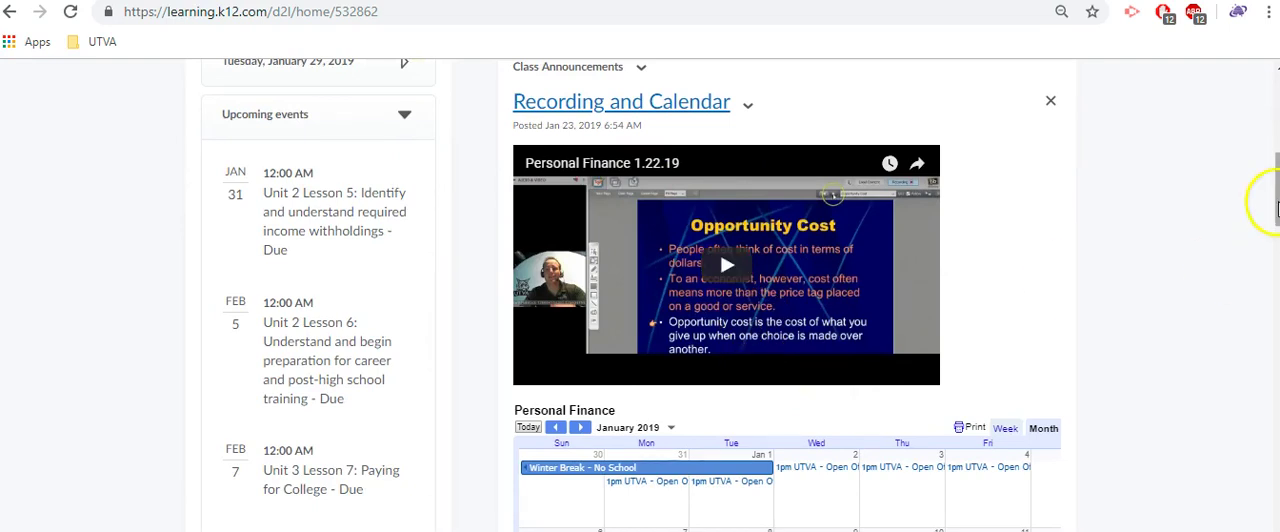
pyautogui.moveTo(1275, 200)
pyautogui.mouseDown()
pyautogui.moveTo(1276, 243)
pyautogui.moveTo(1274, 143)
pyautogui.mouseUp()
# - Open the class calendar full-page, show February 2019, then return to the whiteboard
pyautogui.click(1273, 250)
pyautogui.click(757, 94)
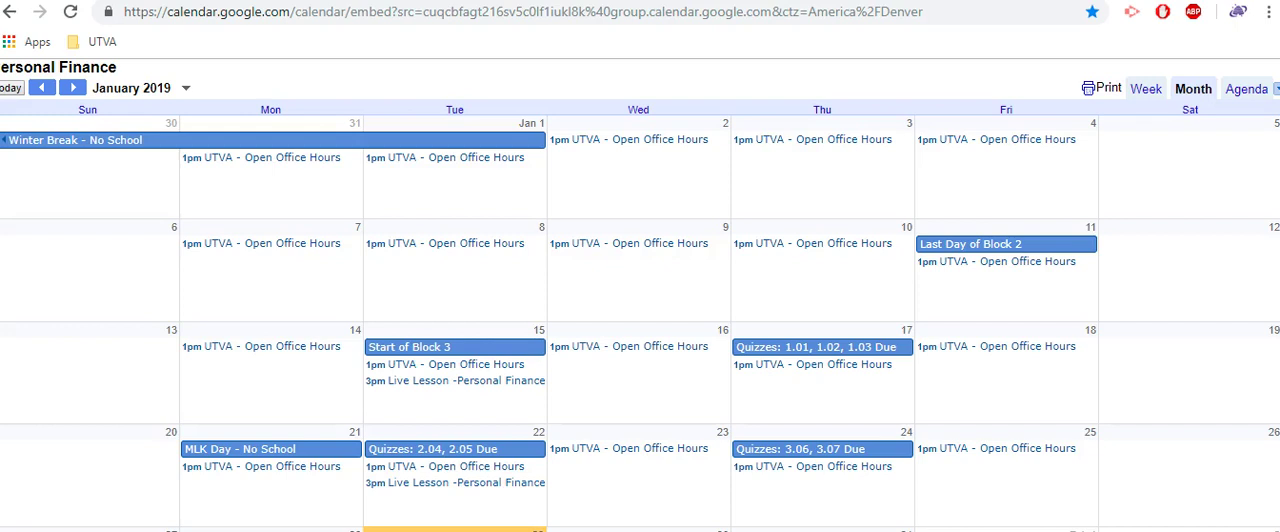
pyautogui.click(73, 88)
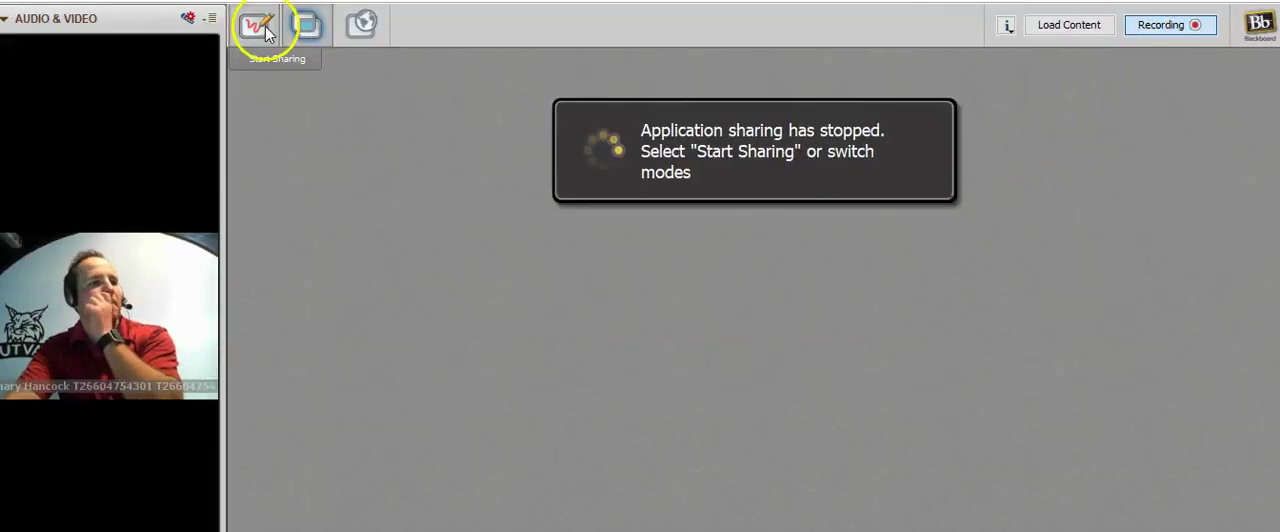
pyautogui.click(262, 27)
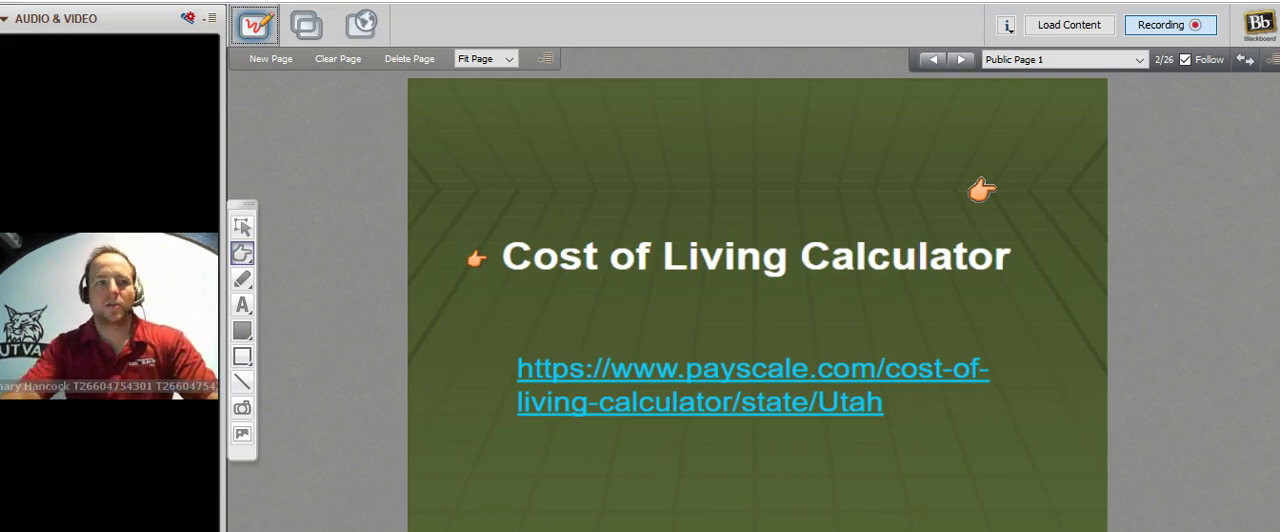
# - Page through the What should be done slides, marking item 5.13, then advance
pyautogui.click(960, 61)
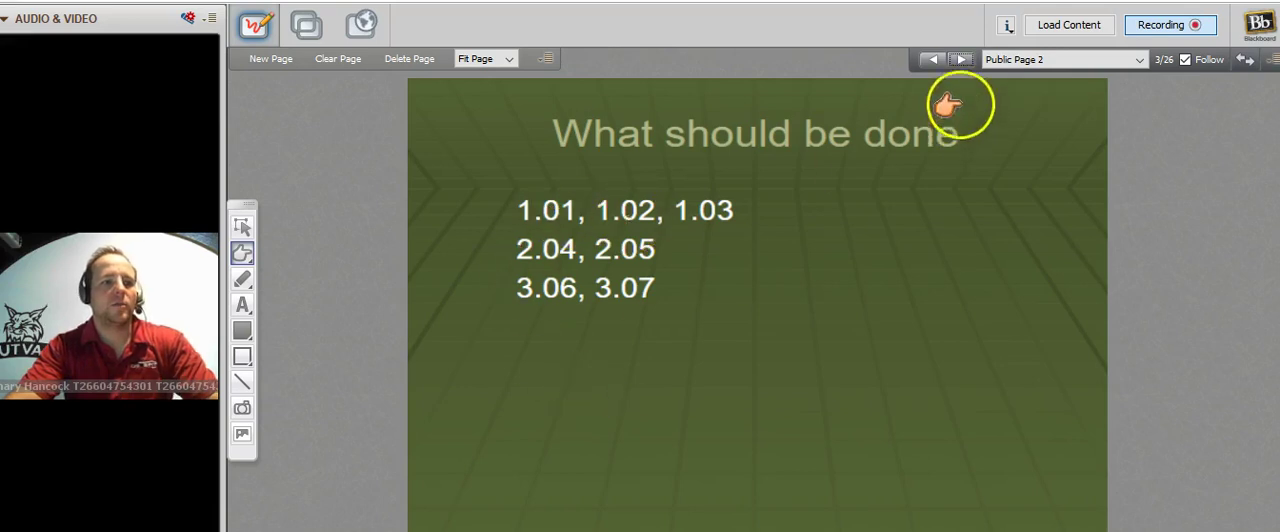
pyautogui.click(961, 60)
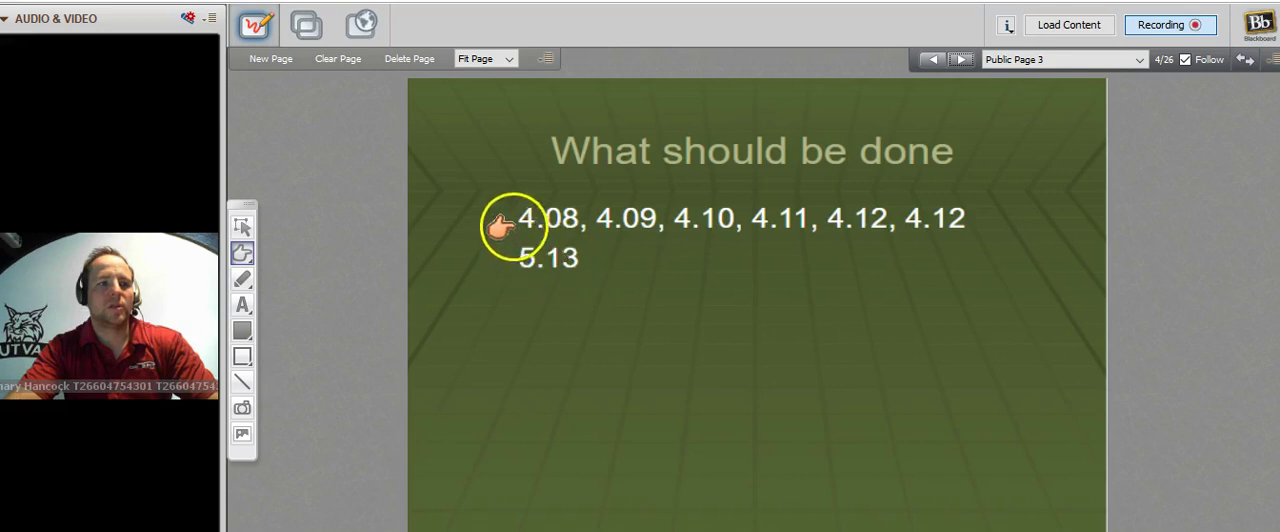
pyautogui.click(500, 262)
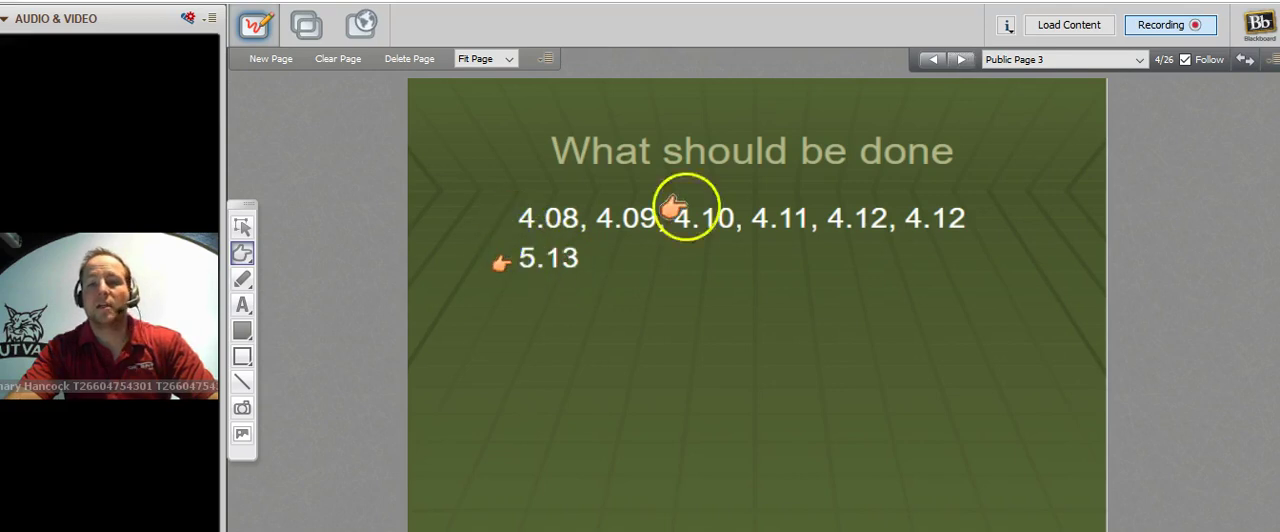
pyautogui.click(964, 65)
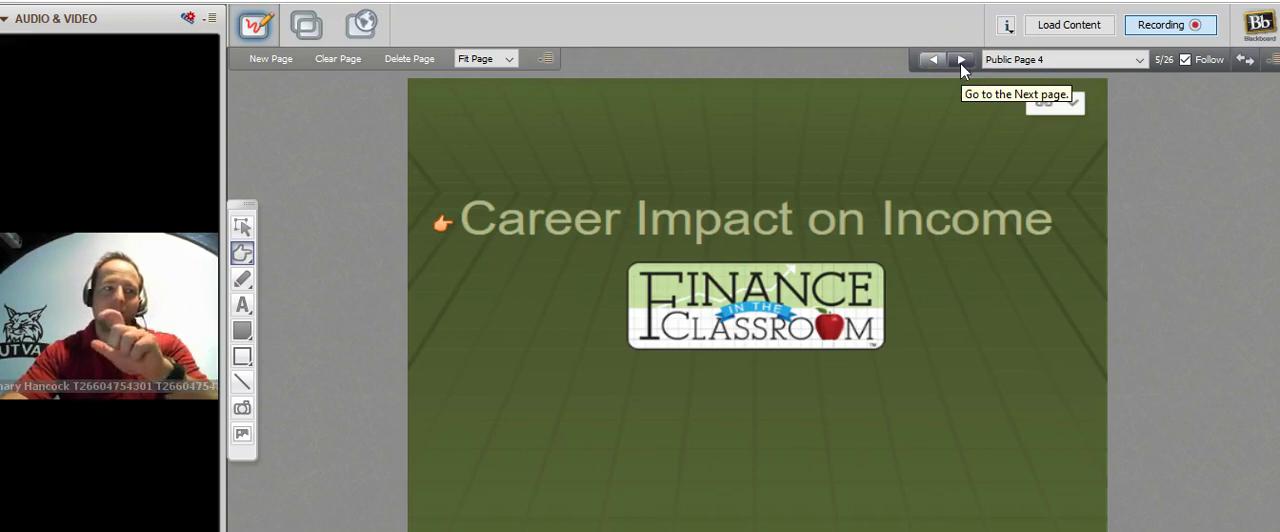
# - Advance past Career Impact on Income to slide 6, Questions to Answer
pyautogui.click(961, 64)
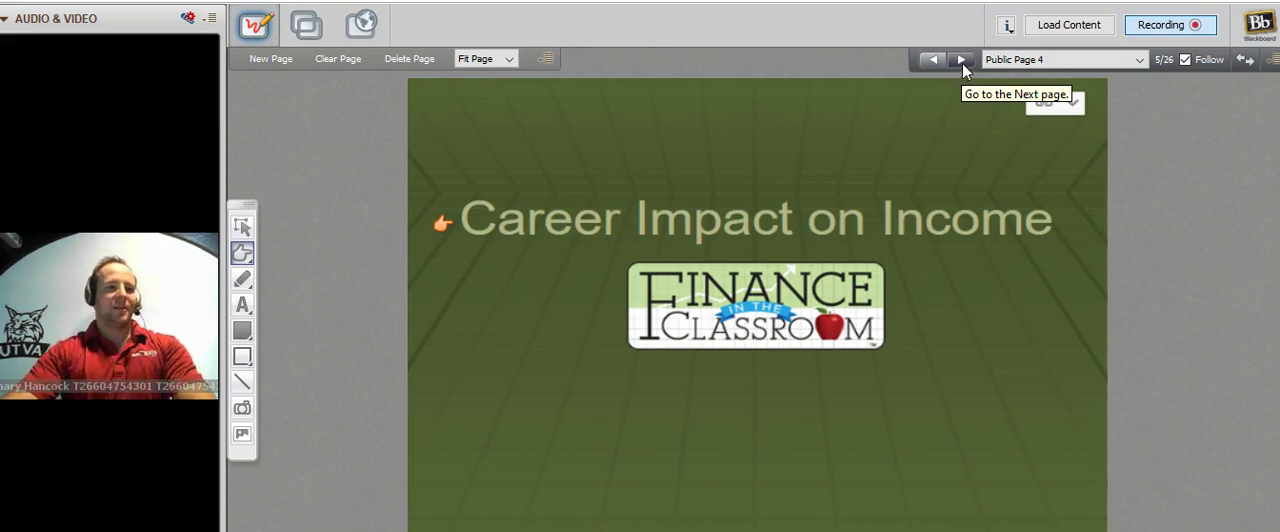
pyautogui.click(962, 63)
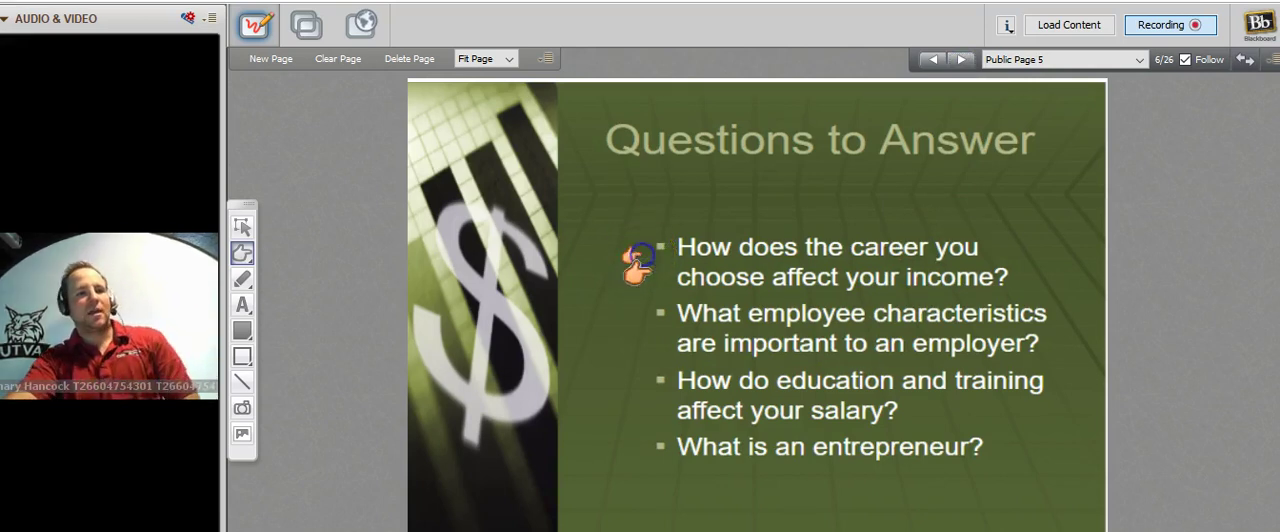
# - Point at the second and third questions, including 'What is an entrepreneur'
pyautogui.click(637, 323)
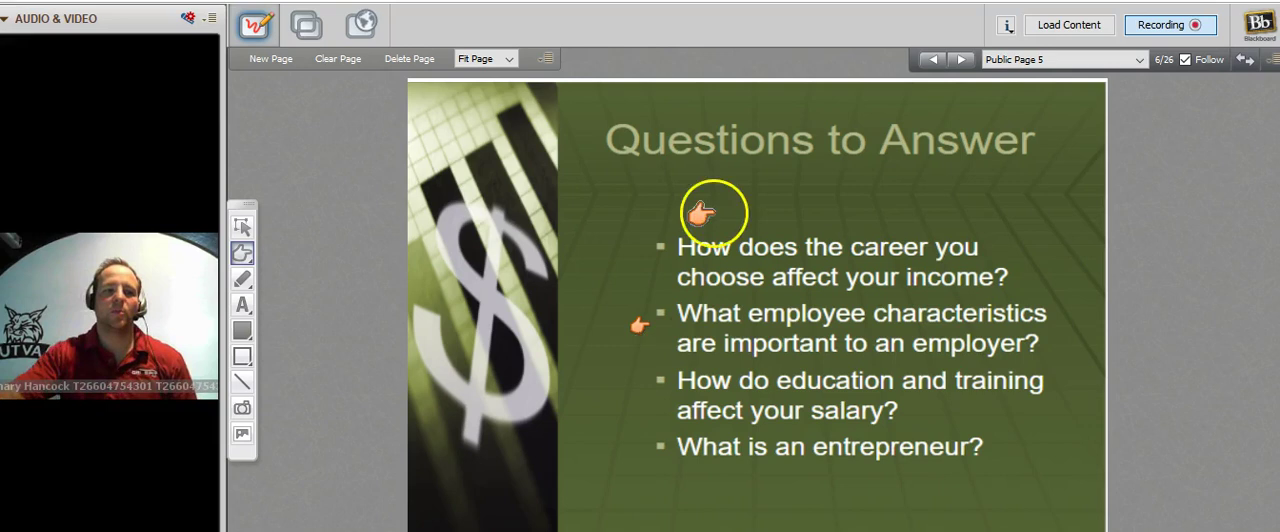
pyautogui.click(645, 392)
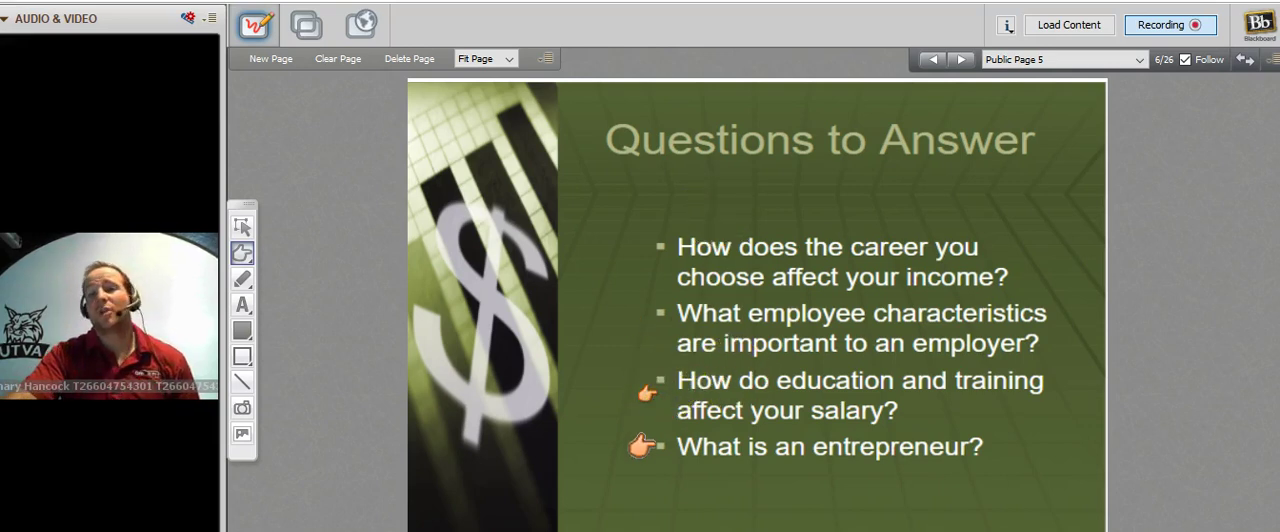
pyautogui.click(643, 443)
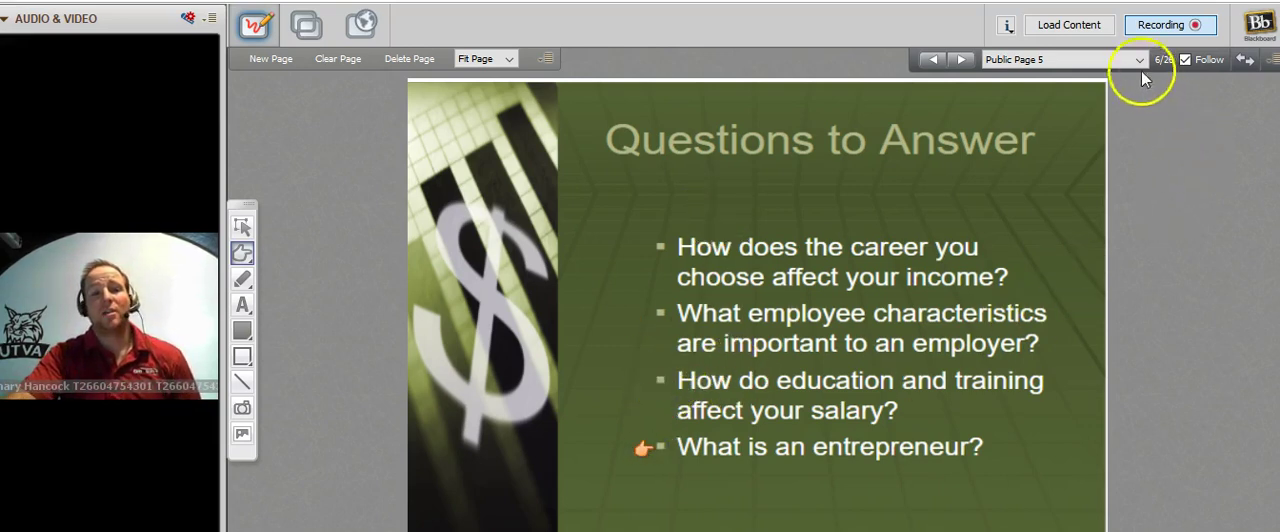
# - Advance to the Earning Power slide and point at its title and the education bullet
pyautogui.click(962, 59)
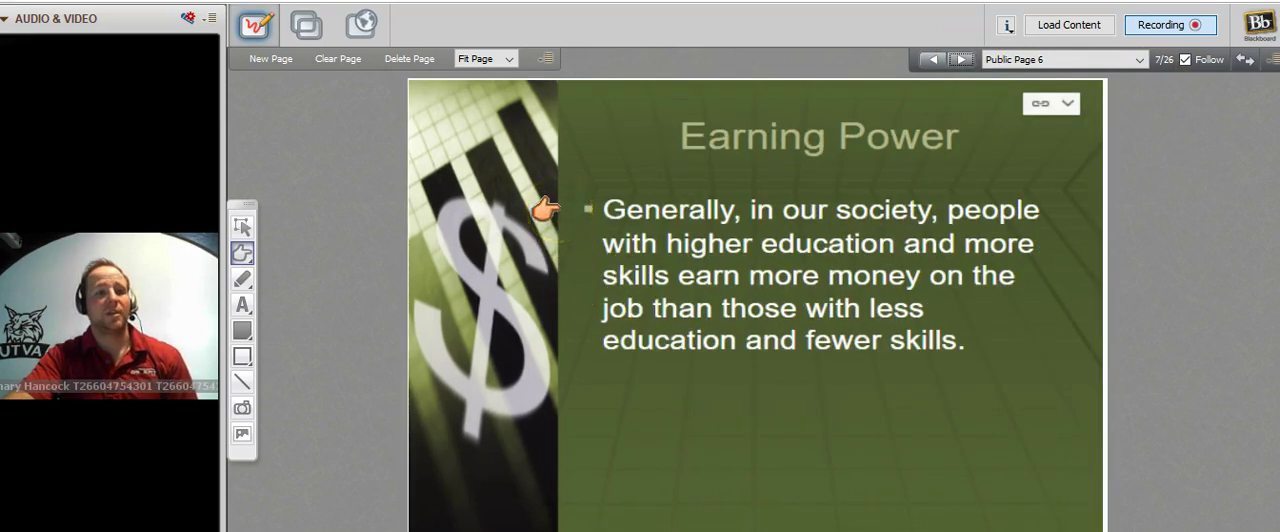
pyautogui.click(560, 209)
pyautogui.click(634, 133)
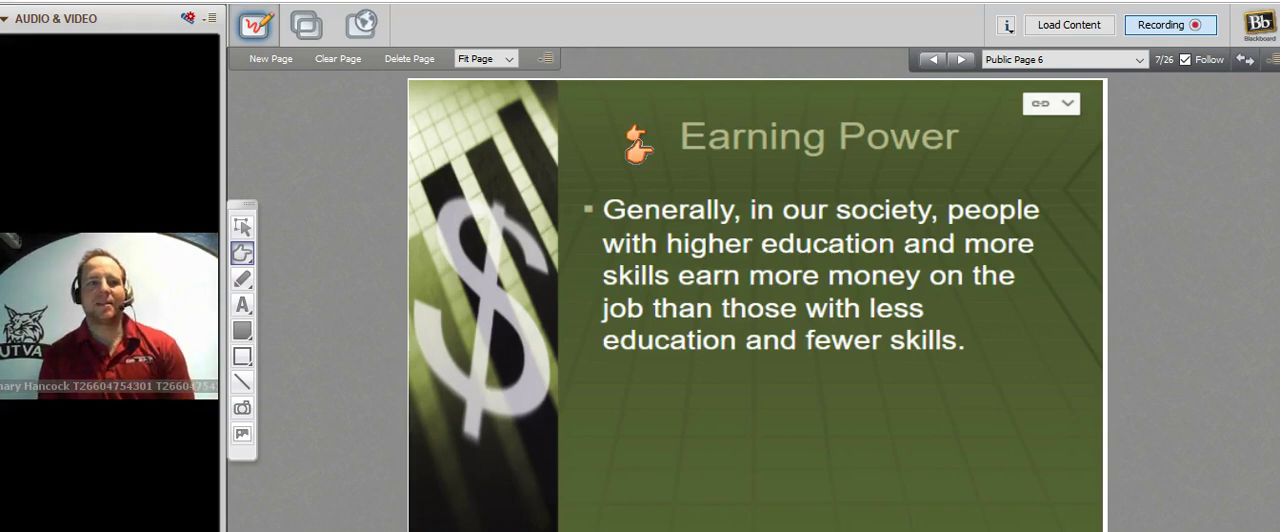
pyautogui.click(586, 342)
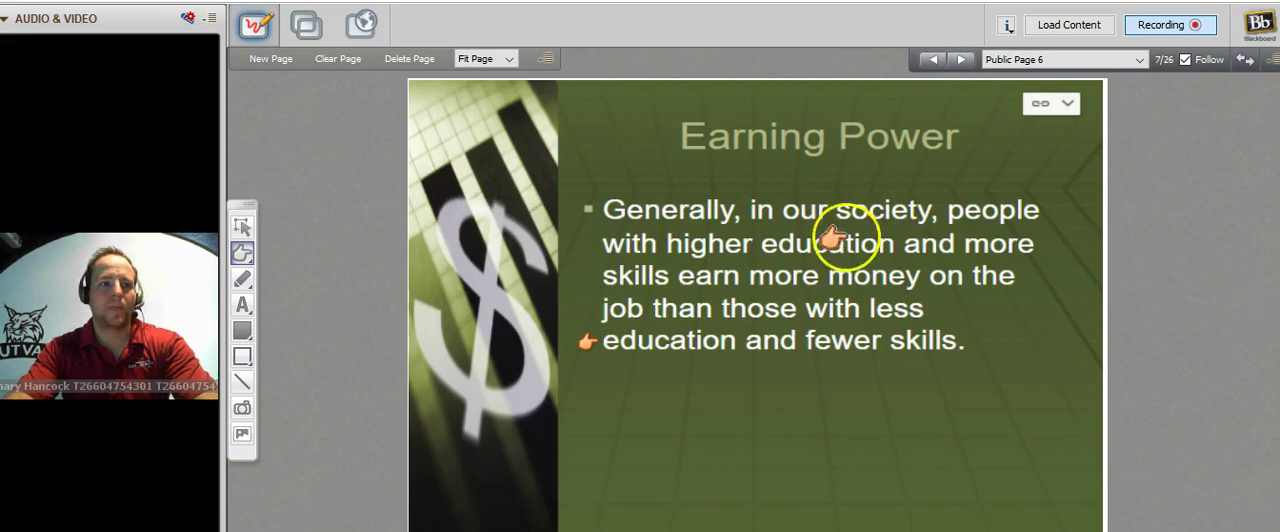
pyautogui.click(657, 138)
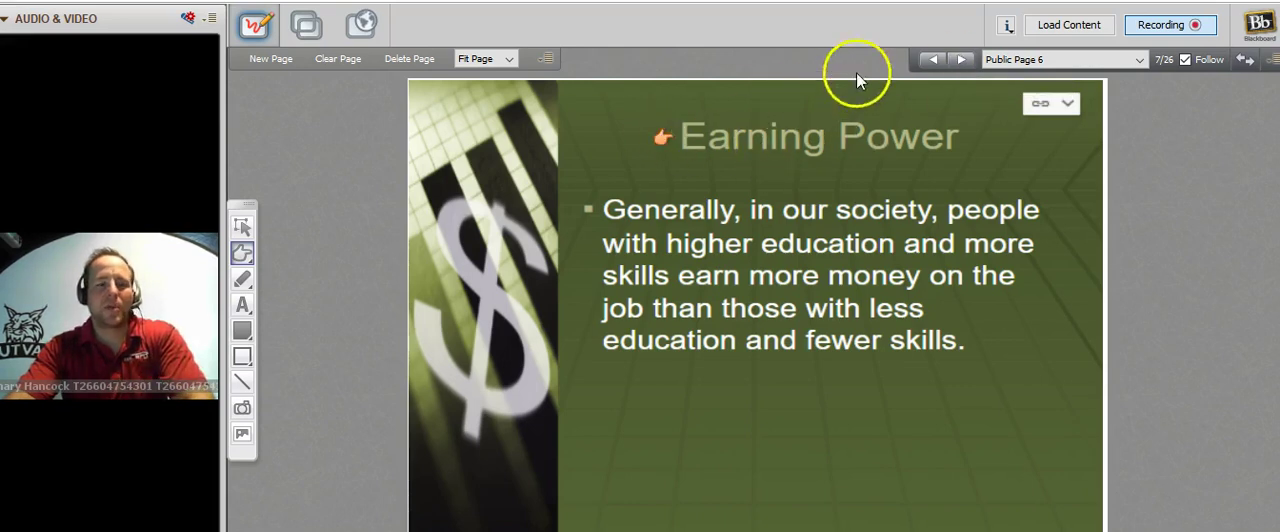
# - Advance to Value of Education and point at the title, dropout and high school diploma rows
pyautogui.click(959, 62)
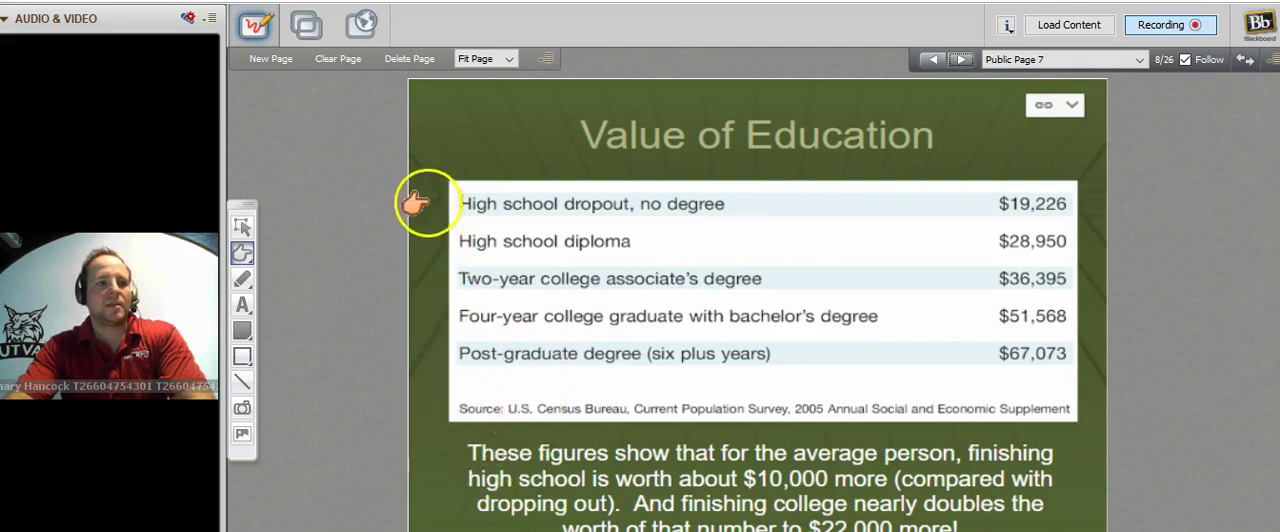
pyautogui.click(548, 133)
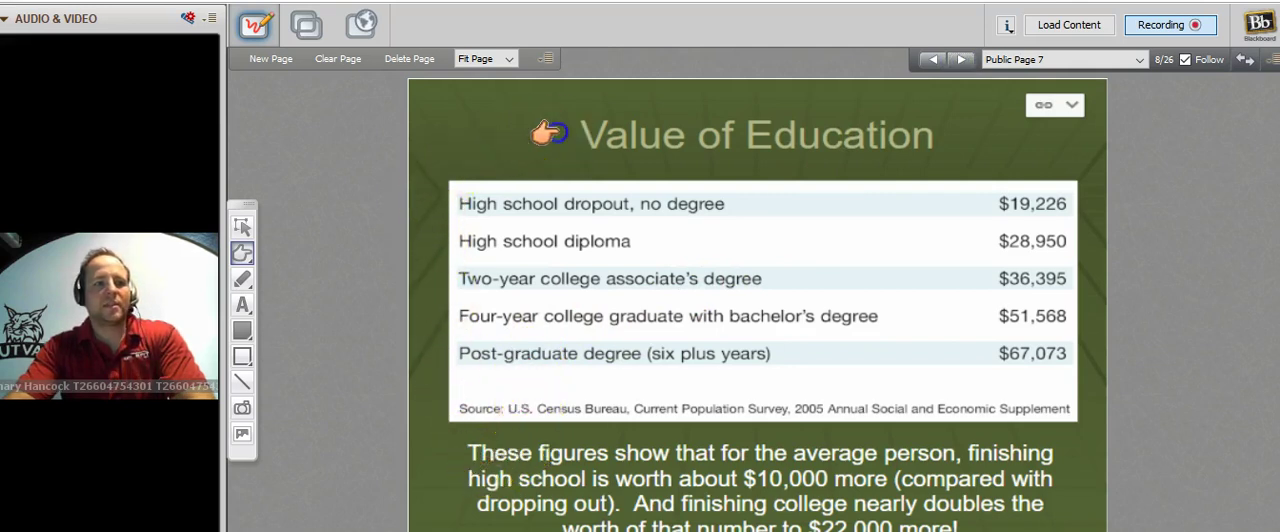
pyautogui.click(437, 206)
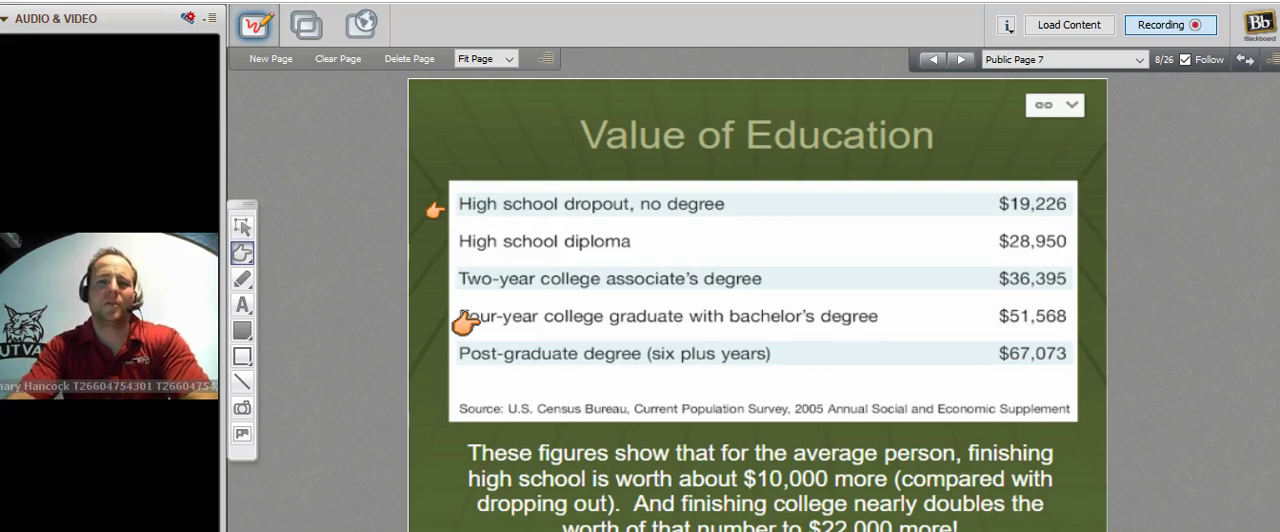
pyautogui.moveTo(465, 322); pyautogui.dragTo(437, 218)
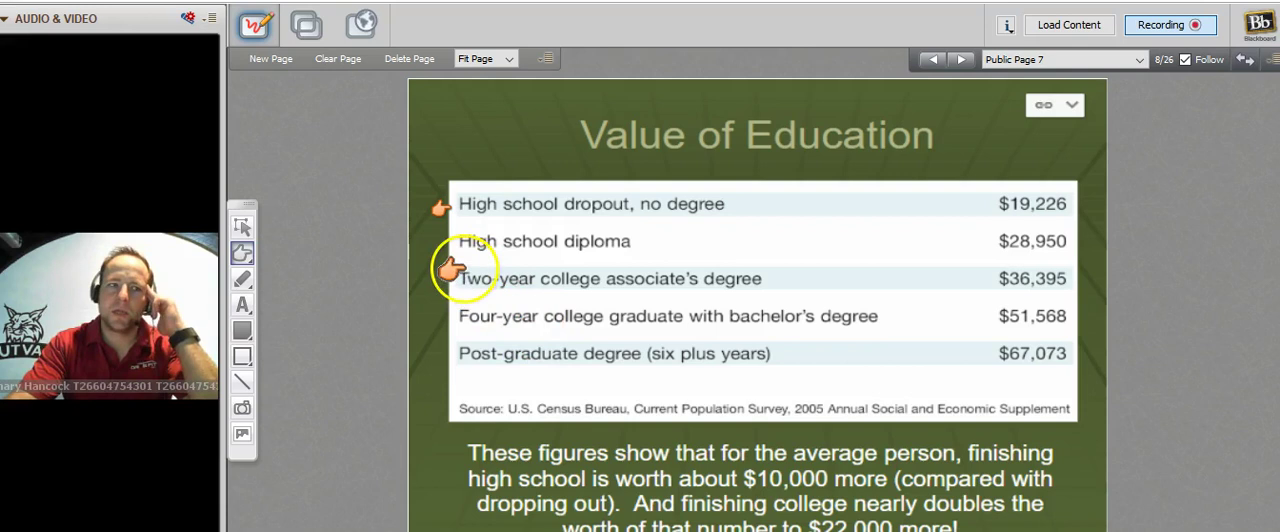
pyautogui.moveTo(452, 270); pyautogui.dragTo(440, 242)
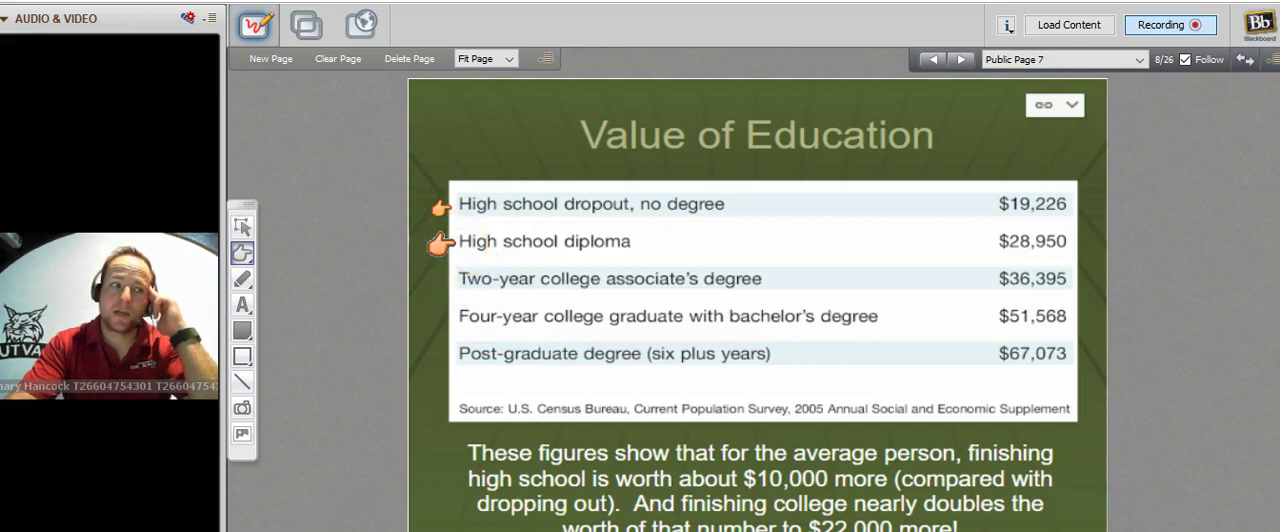
pyautogui.click(441, 246)
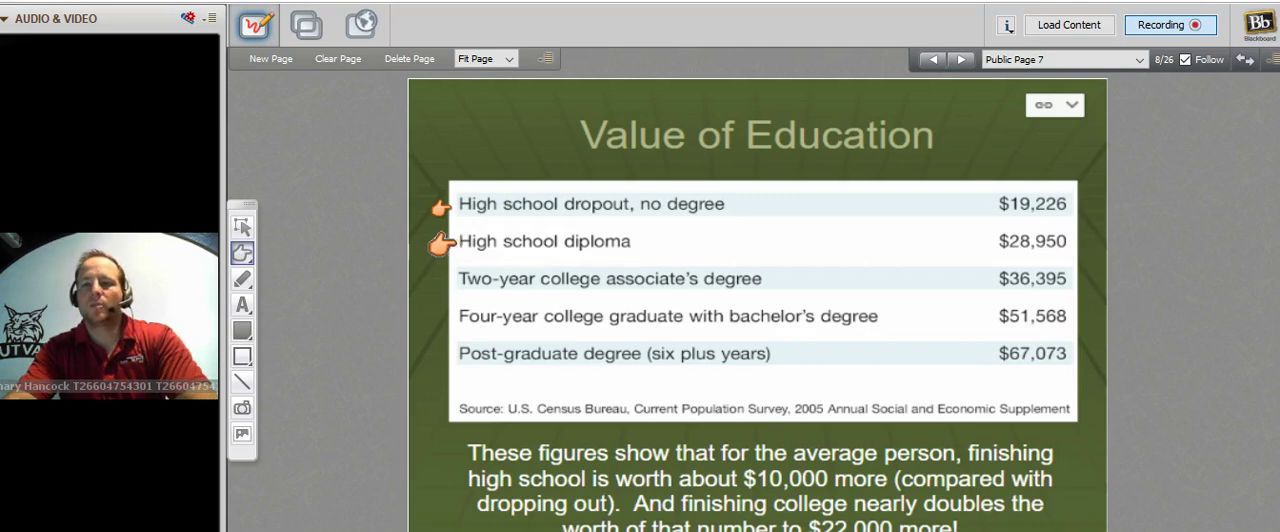
pyautogui.click(443, 243)
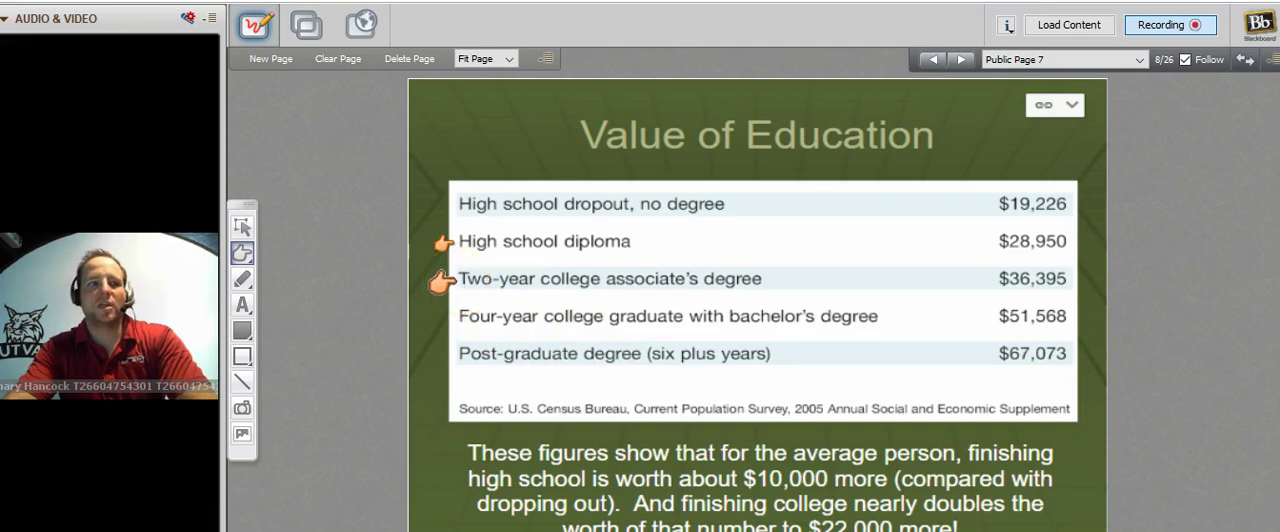
# - Mark the degree rows and salaries ($36,395, $51,568, $67,073), then advance to Key Employee Skills
pyautogui.click(441, 280)
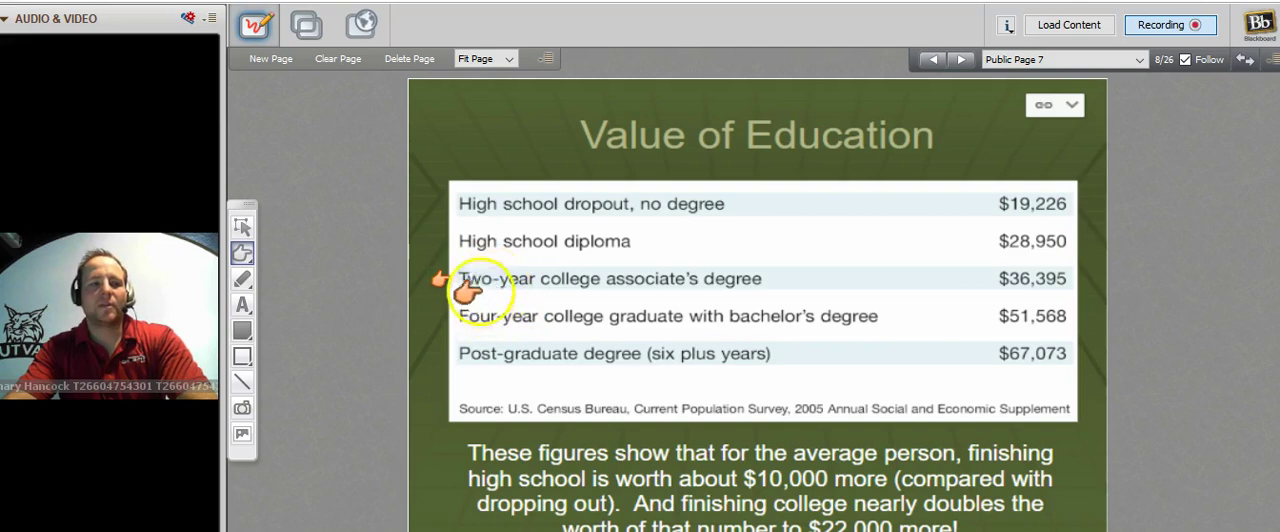
pyautogui.click(980, 283)
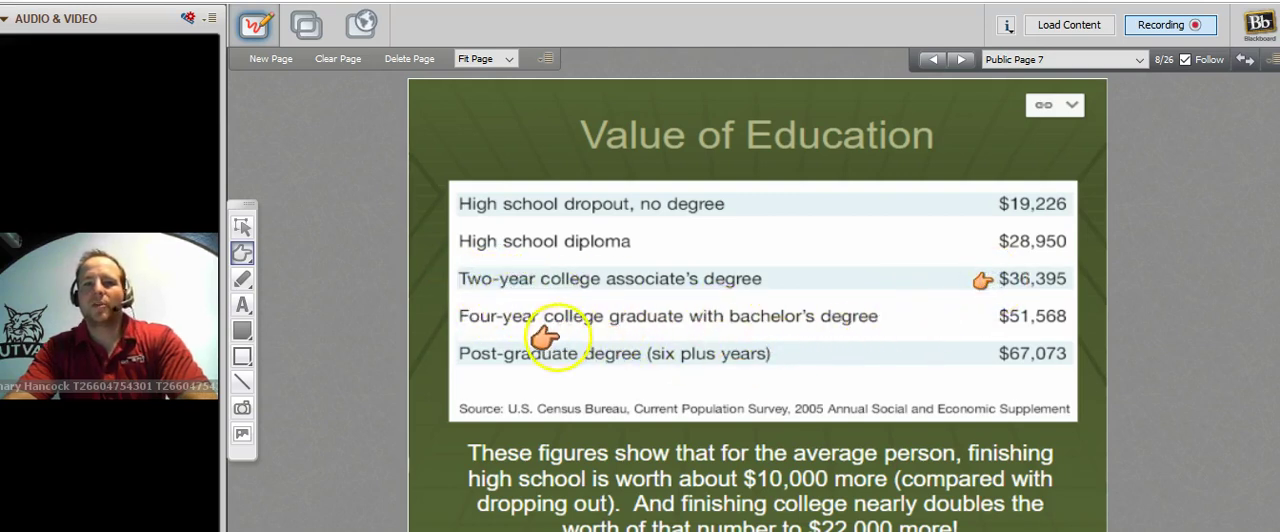
pyautogui.click(446, 321)
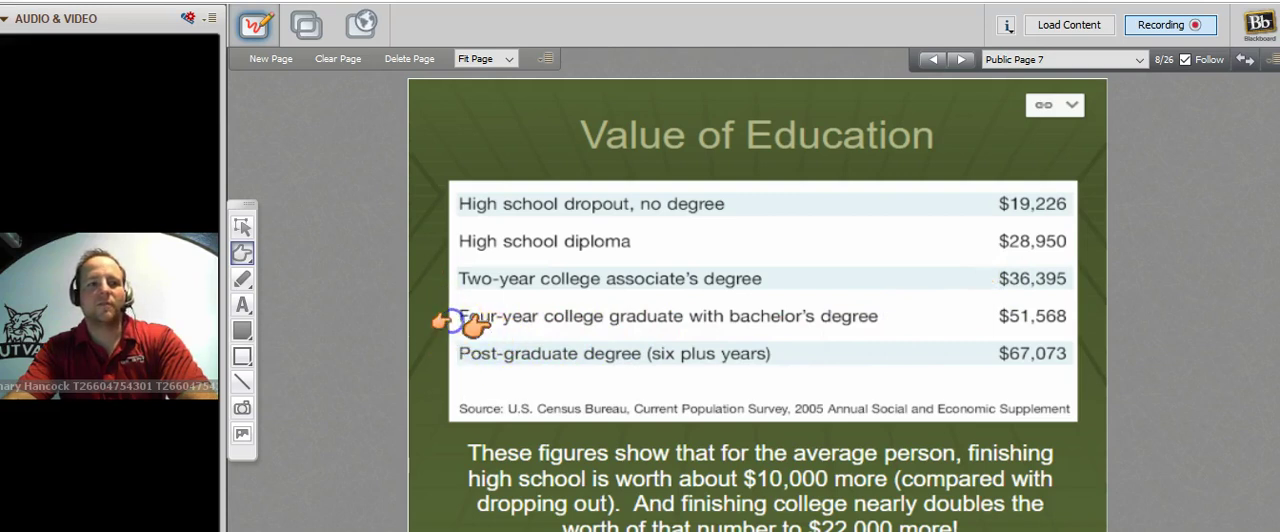
pyautogui.click(1002, 316)
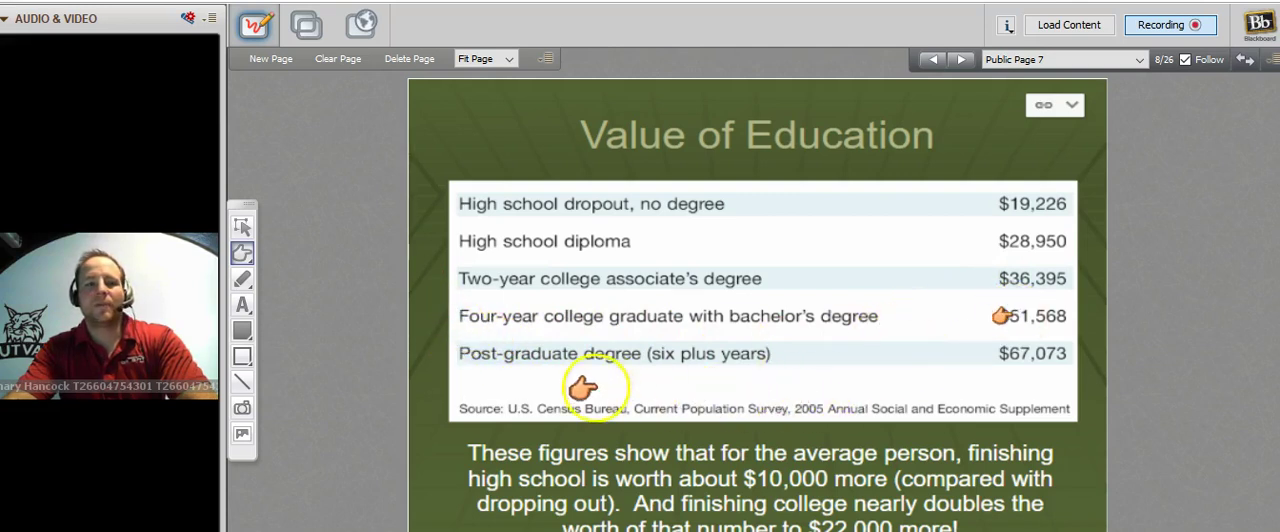
pyautogui.click(444, 358)
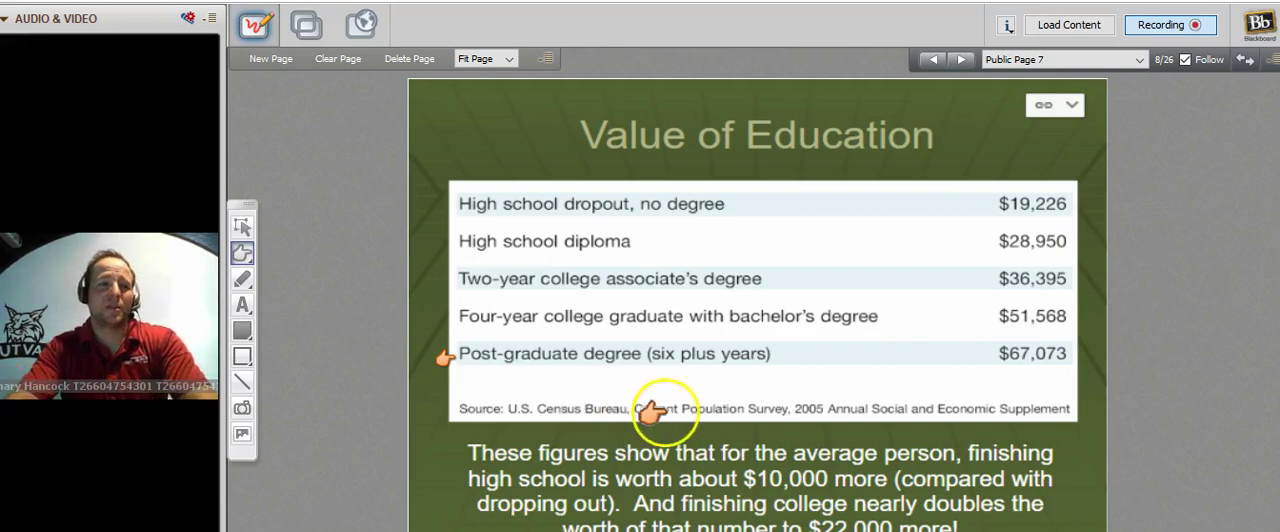
pyautogui.click(998, 356)
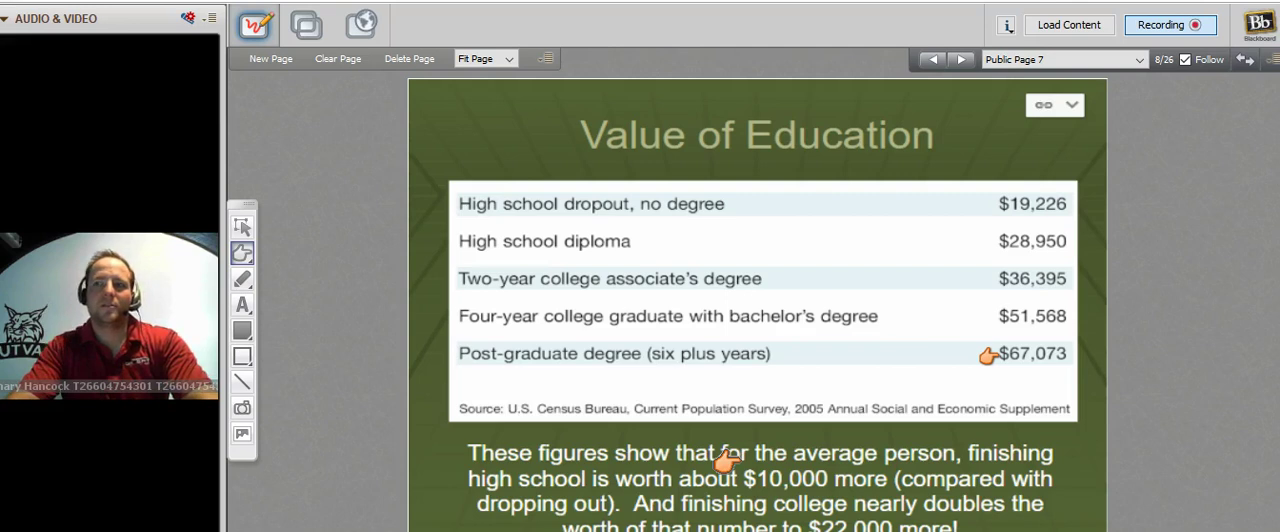
pyautogui.click(447, 245)
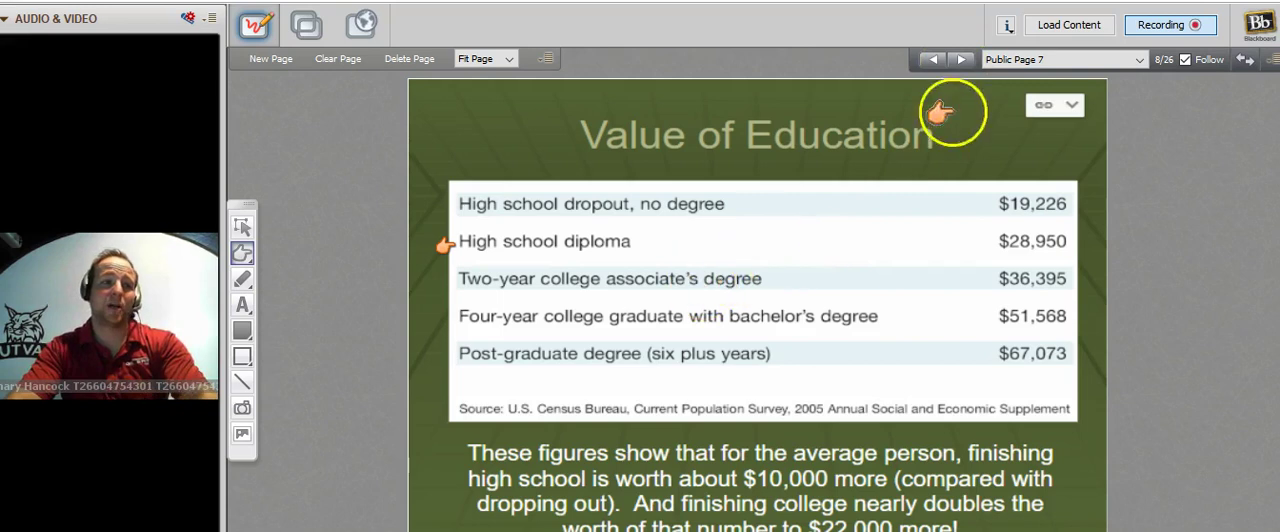
pyautogui.click(963, 60)
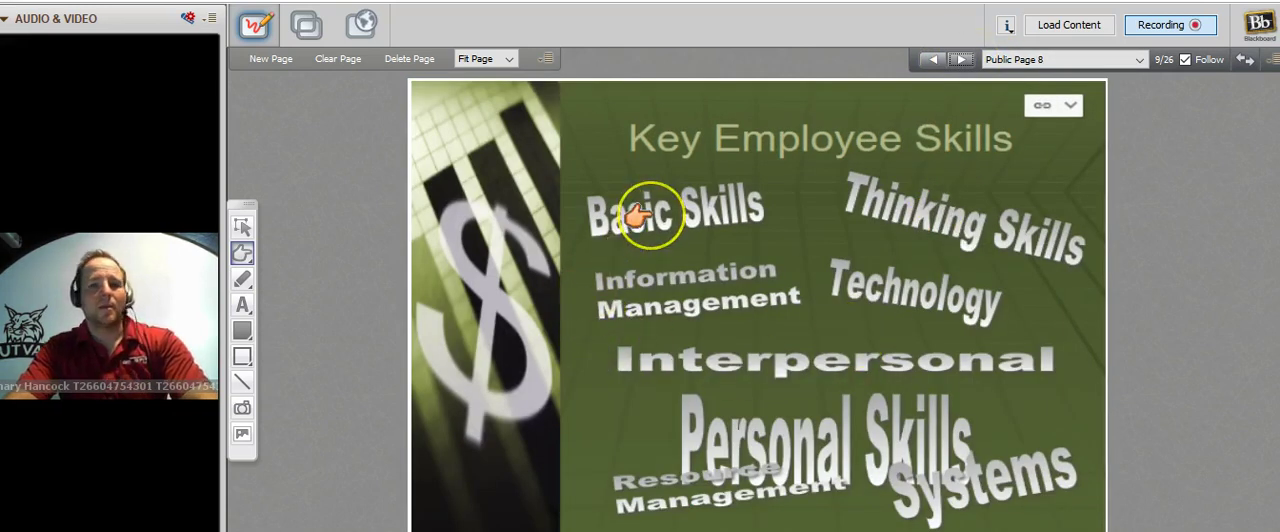
# - Point at Basic Skills on the Key Employee Skills slide
pyautogui.click(590, 222)
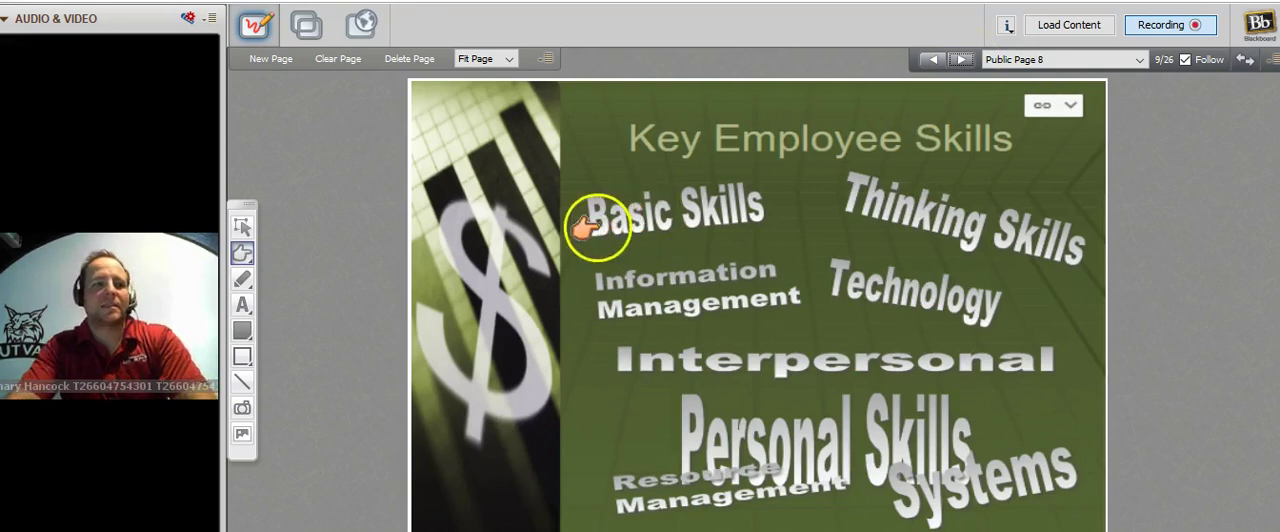
pyautogui.click(596, 293)
pyautogui.moveTo(596, 293); pyautogui.dragTo(684, 335)
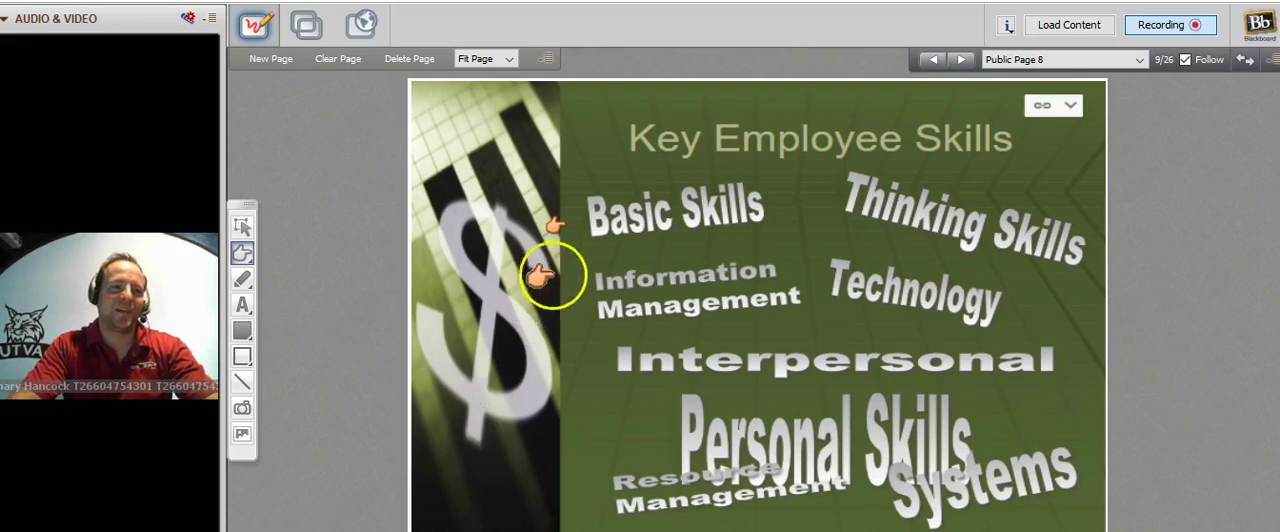
pyautogui.click(568, 226)
# - Mark Information Management, Interpersonal, Personal, Thinking and Technology skills, then advance to Job Interview
pyautogui.click(577, 290)
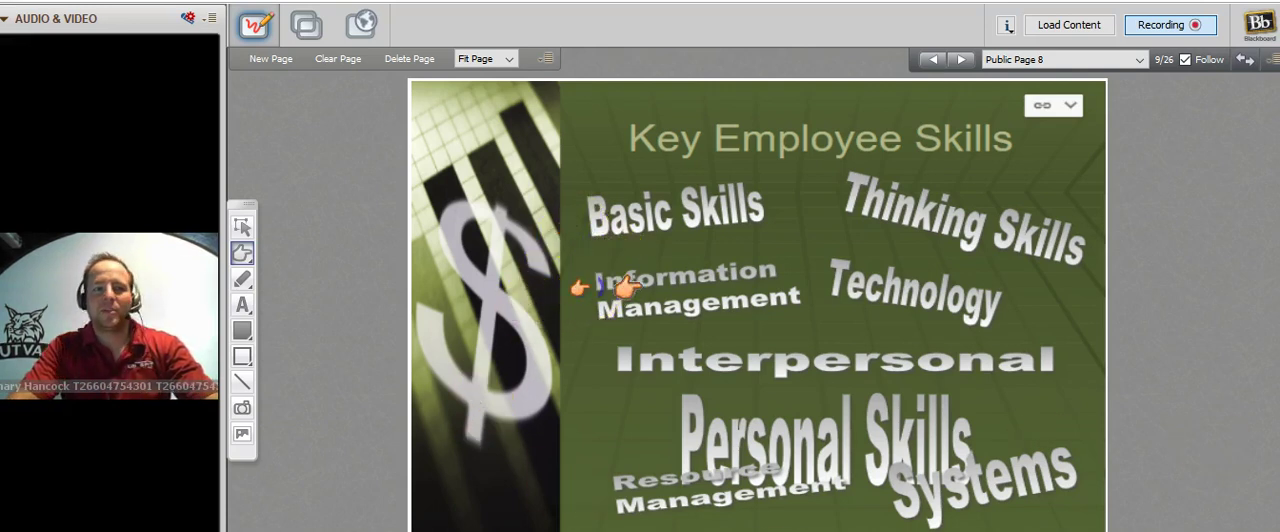
pyautogui.click(578, 301)
pyautogui.click(600, 357)
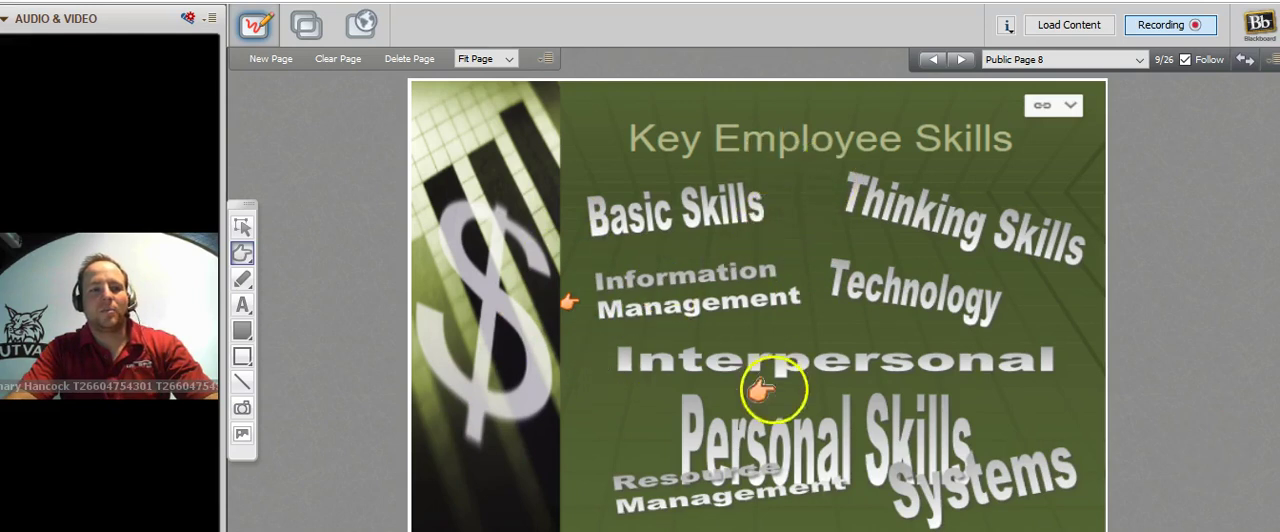
pyautogui.click(660, 433)
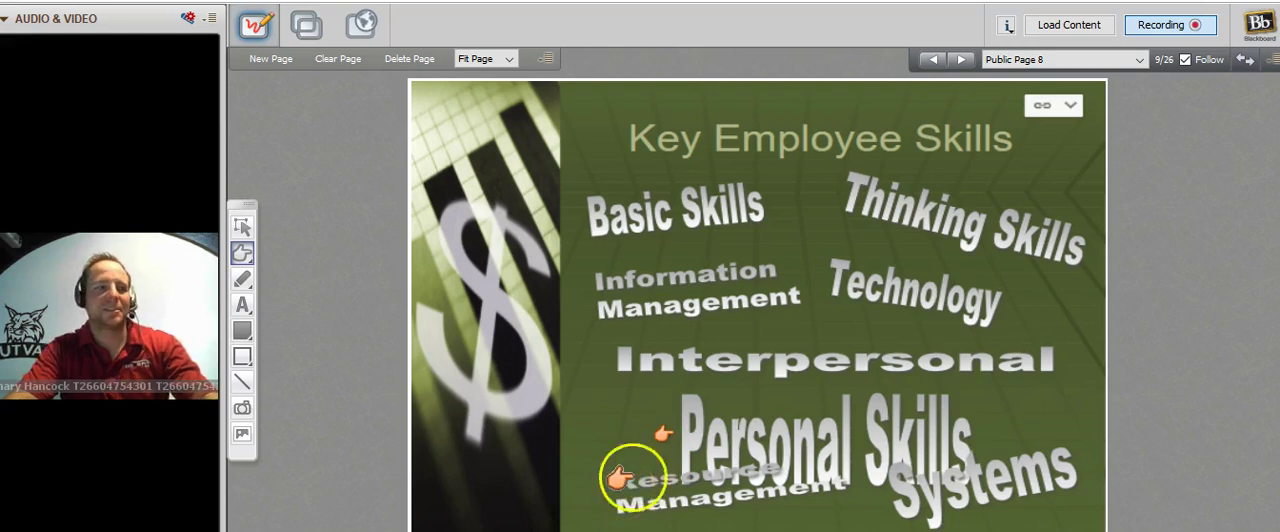
pyautogui.click(821, 193)
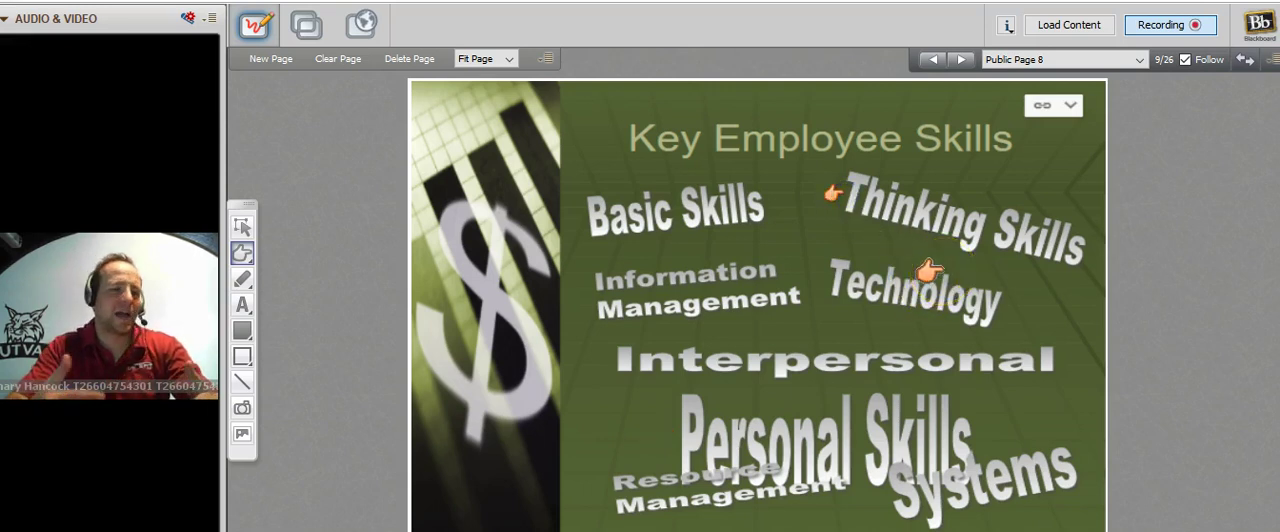
pyautogui.click(926, 263)
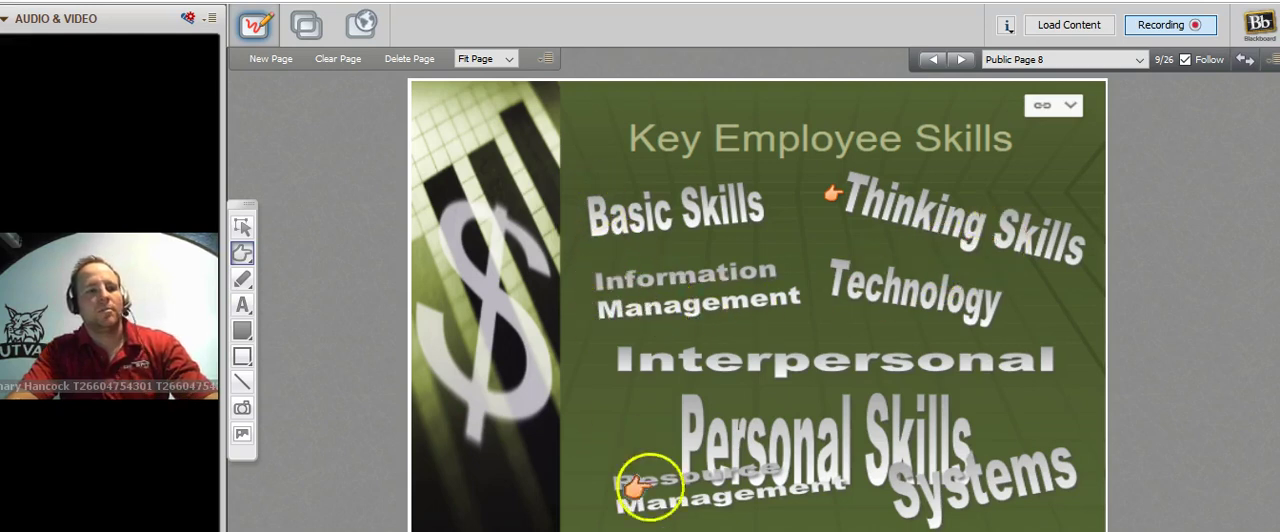
pyautogui.click(961, 61)
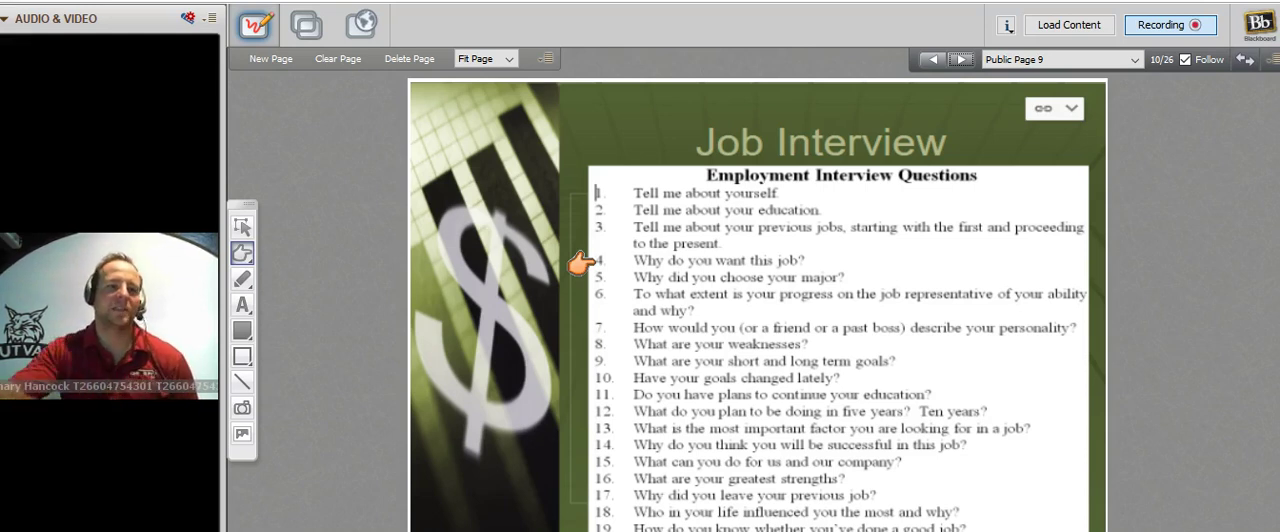
# - Mark the first interview questions and question 9, then advance to Entrepreneurship
pyautogui.moveTo(580, 262)
pyautogui.mouseDown()
pyautogui.moveTo(575, 208)
pyautogui.moveTo(590, 276)
pyautogui.mouseUp()
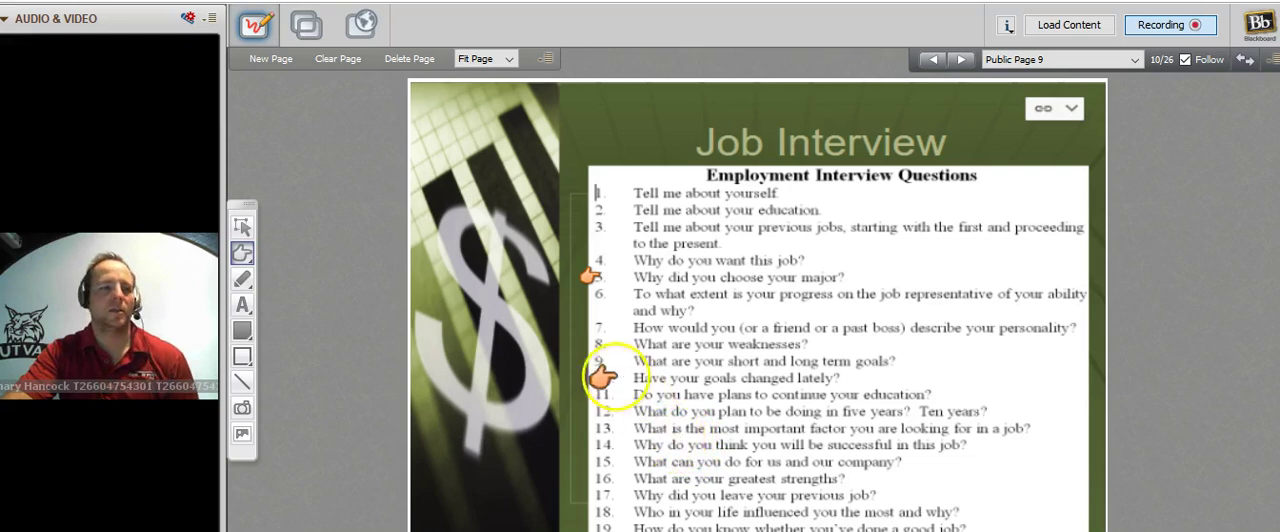
pyautogui.click(580, 354)
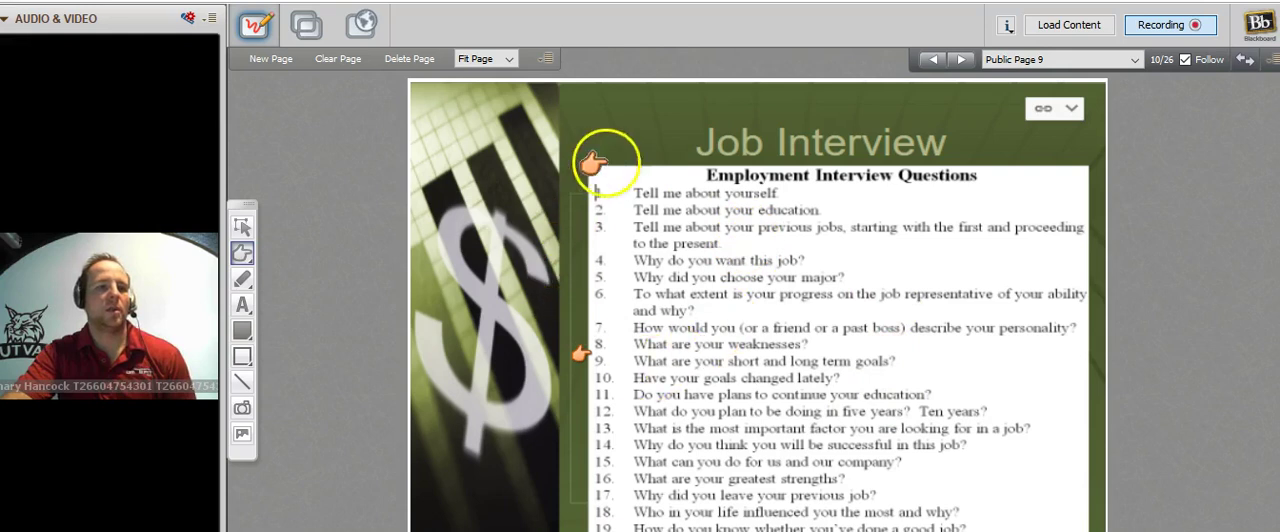
pyautogui.click(689, 182)
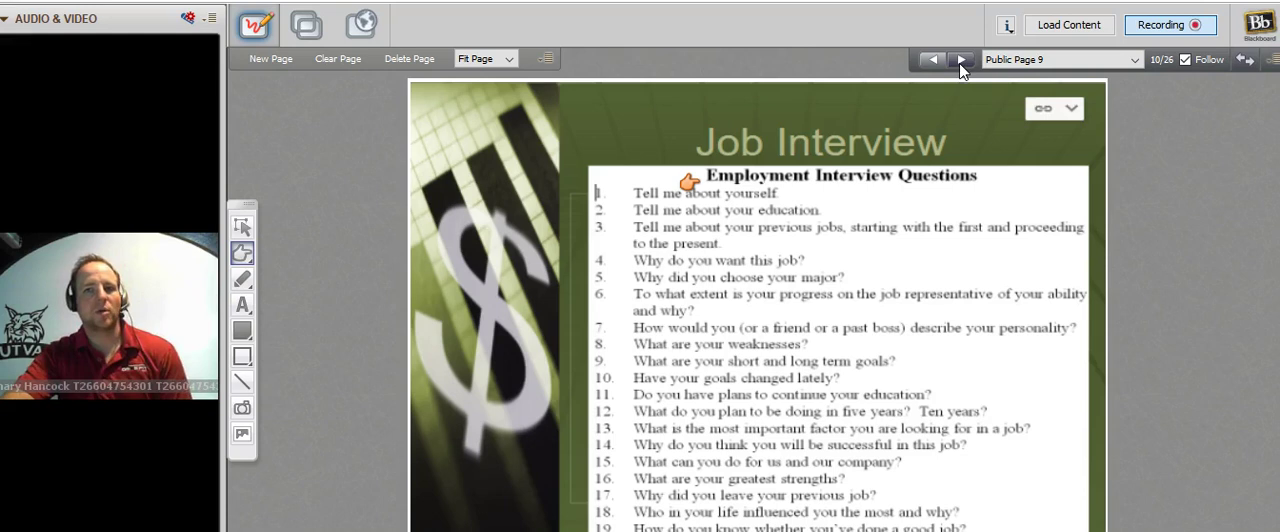
pyautogui.click(960, 60)
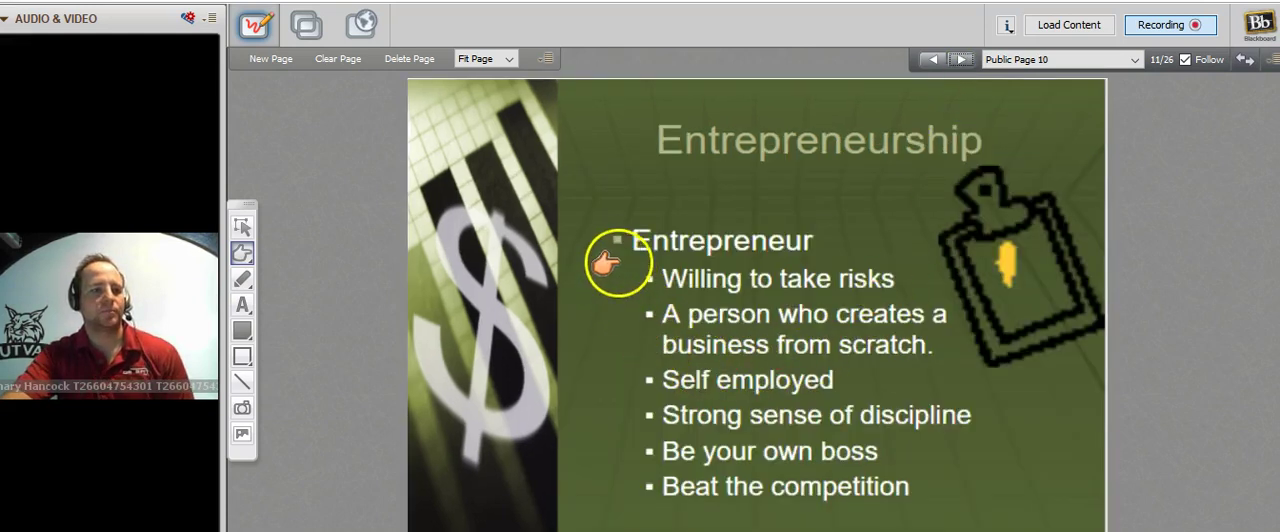
# - Mark the 'creates a business from scratch', traits and 'Be your own boss' bullets, then advance
pyautogui.click(604, 340)
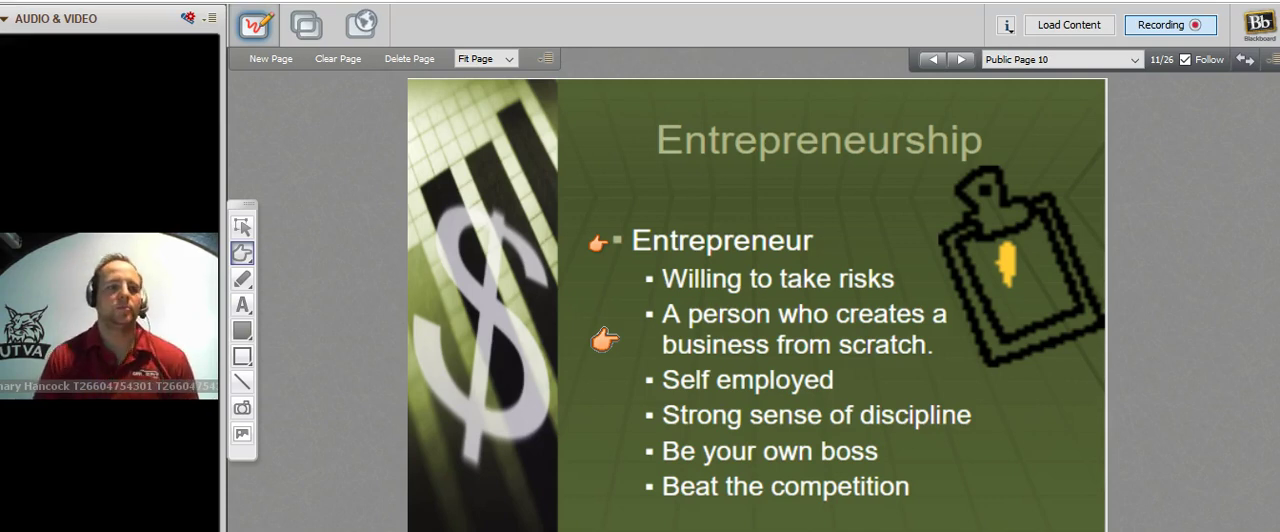
pyautogui.moveTo(604, 338); pyautogui.dragTo(862, 125)
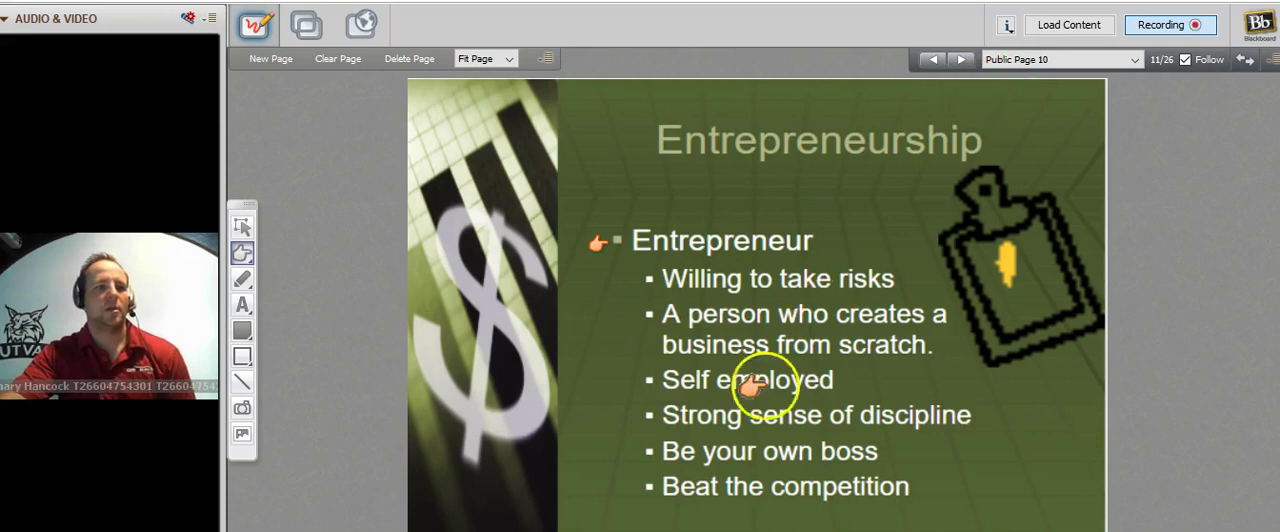
pyautogui.click(640, 285)
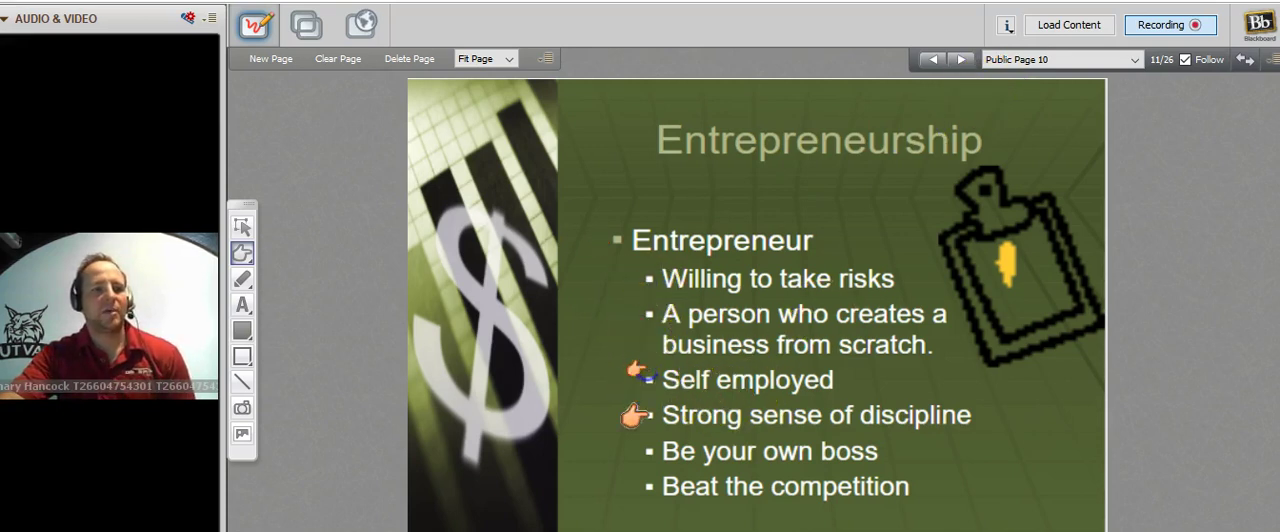
pyautogui.click(643, 438)
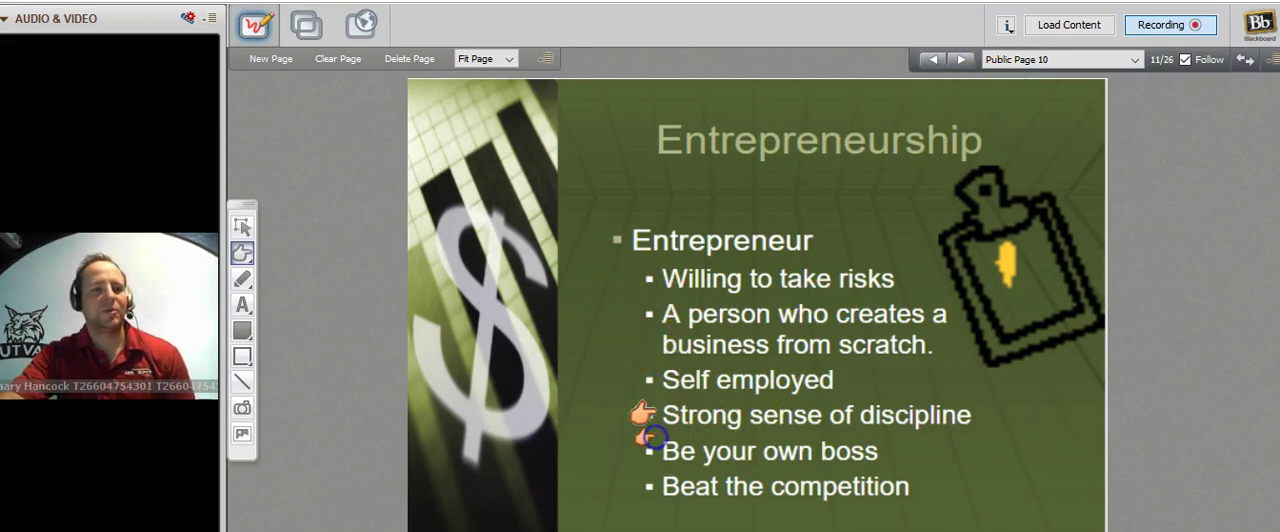
pyautogui.click(964, 61)
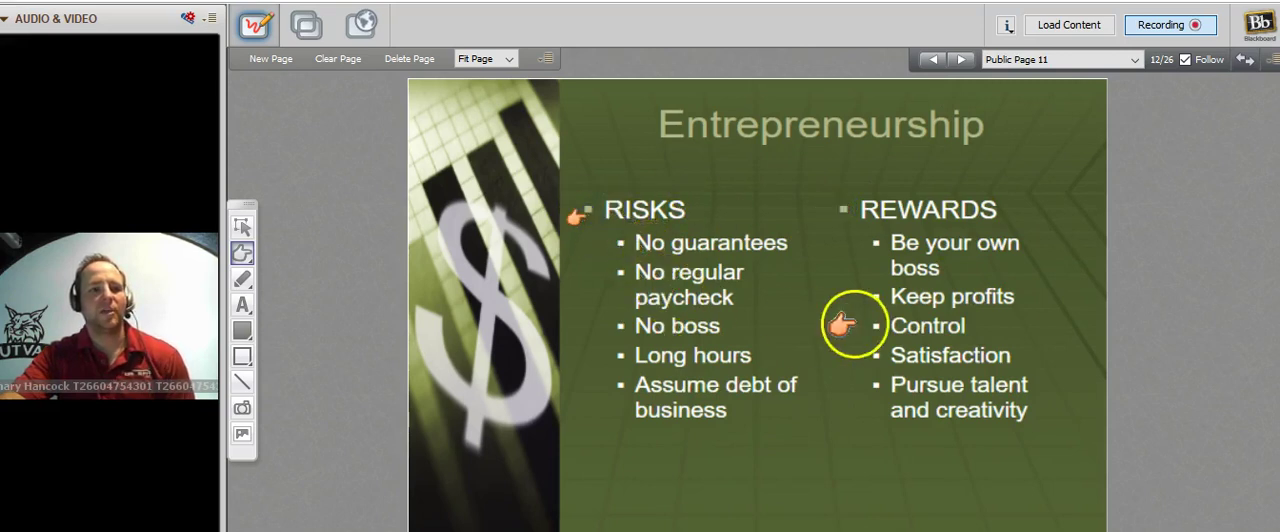
# - Point at the Keep profits, Control, Pursue talent and Be your own boss rewards
pyautogui.click(865, 300)
pyautogui.click(868, 328)
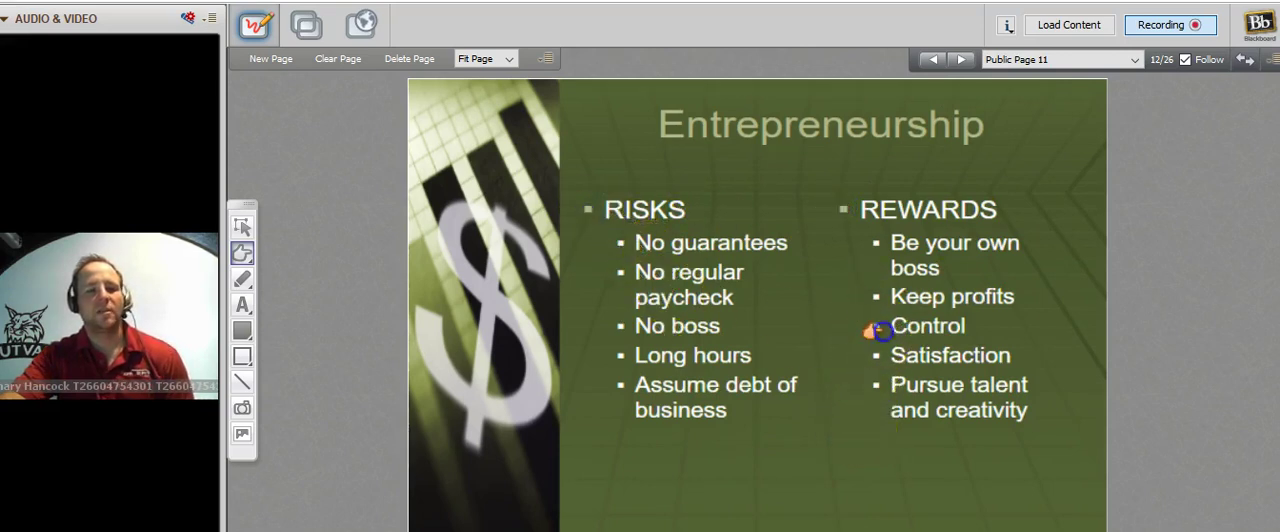
pyautogui.click(866, 384)
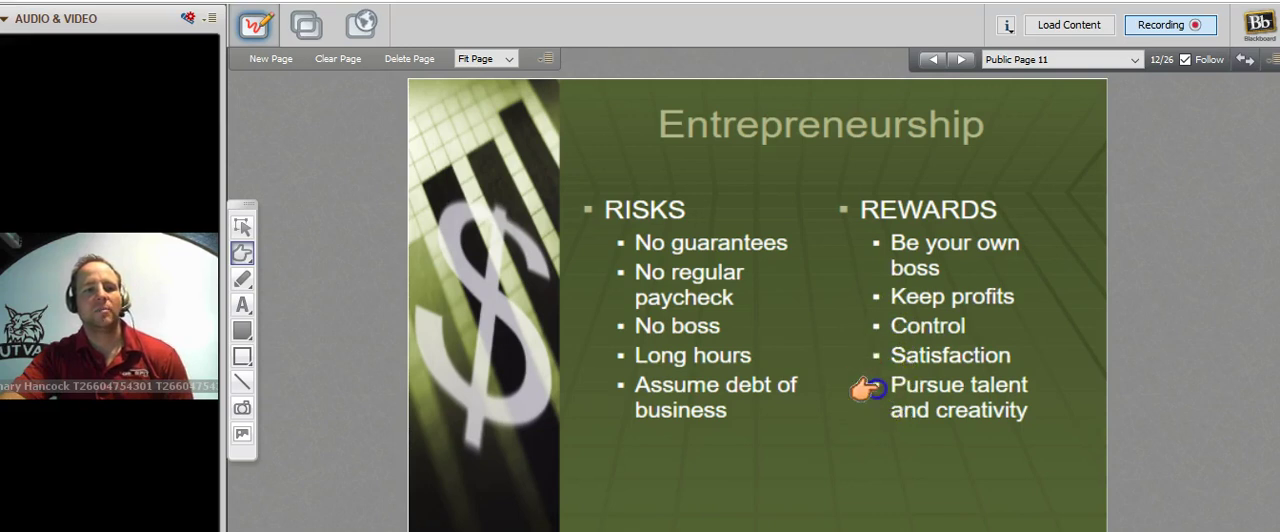
pyautogui.click(848, 256)
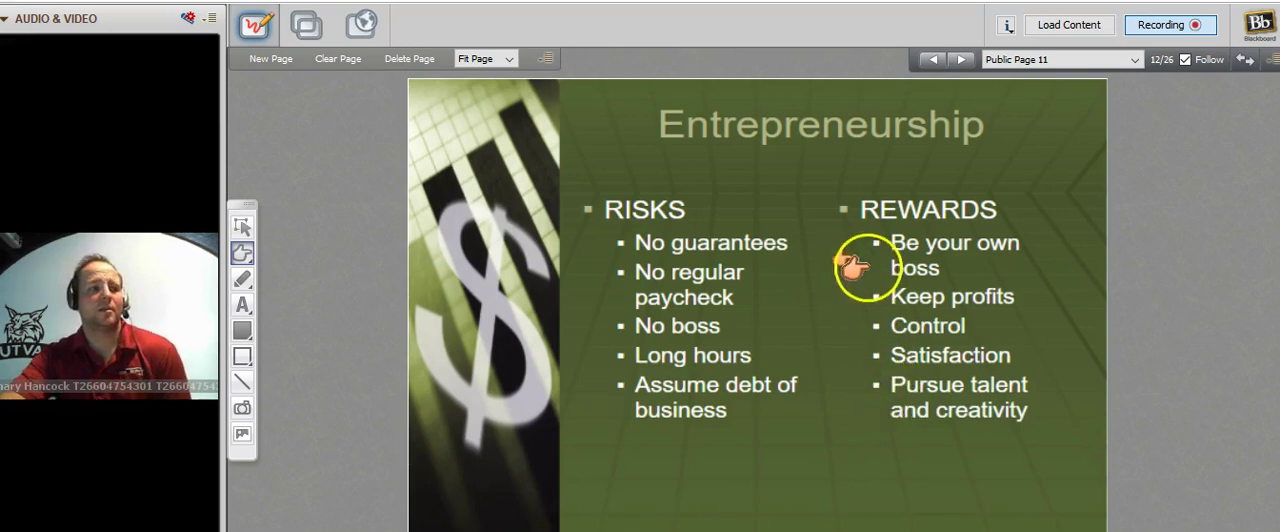
pyautogui.click(866, 243)
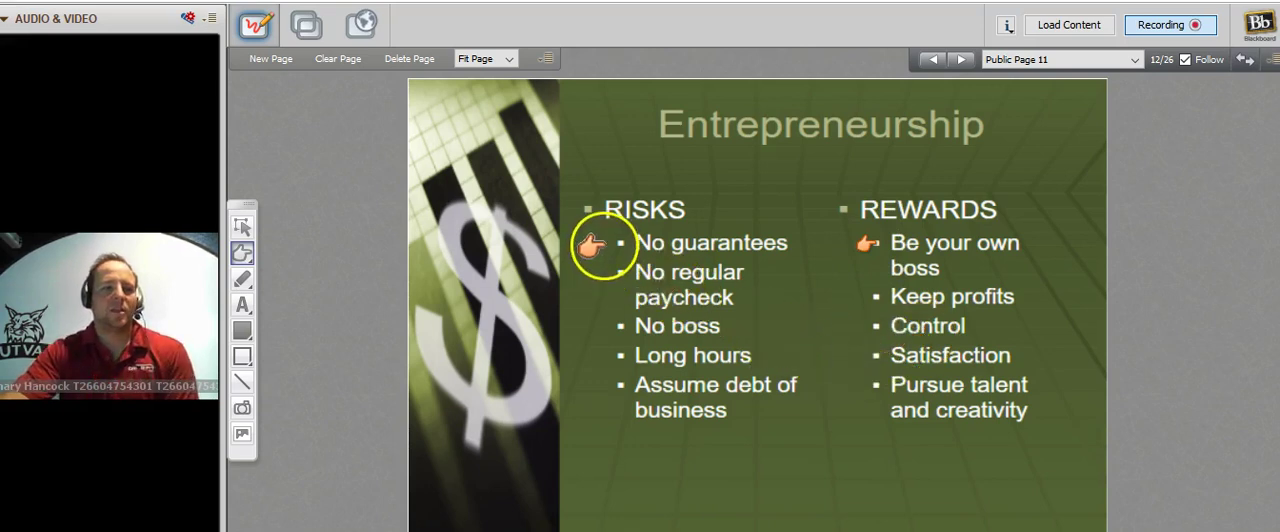
# - Mark the No regular paycheck, No boss and Assume debt risks, then advance
pyautogui.click(598, 278)
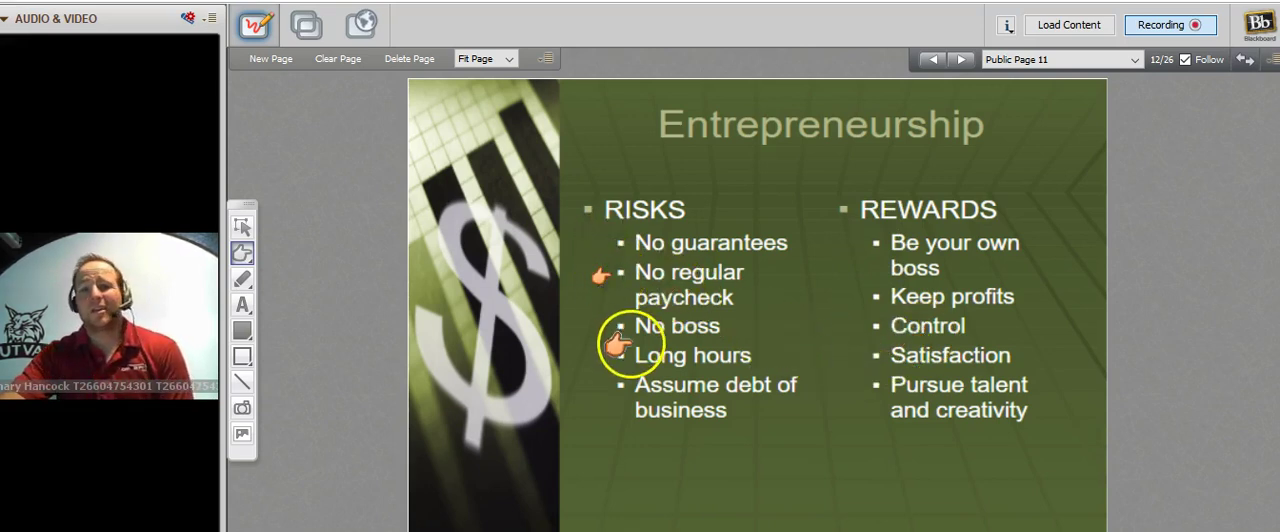
pyautogui.click(600, 327)
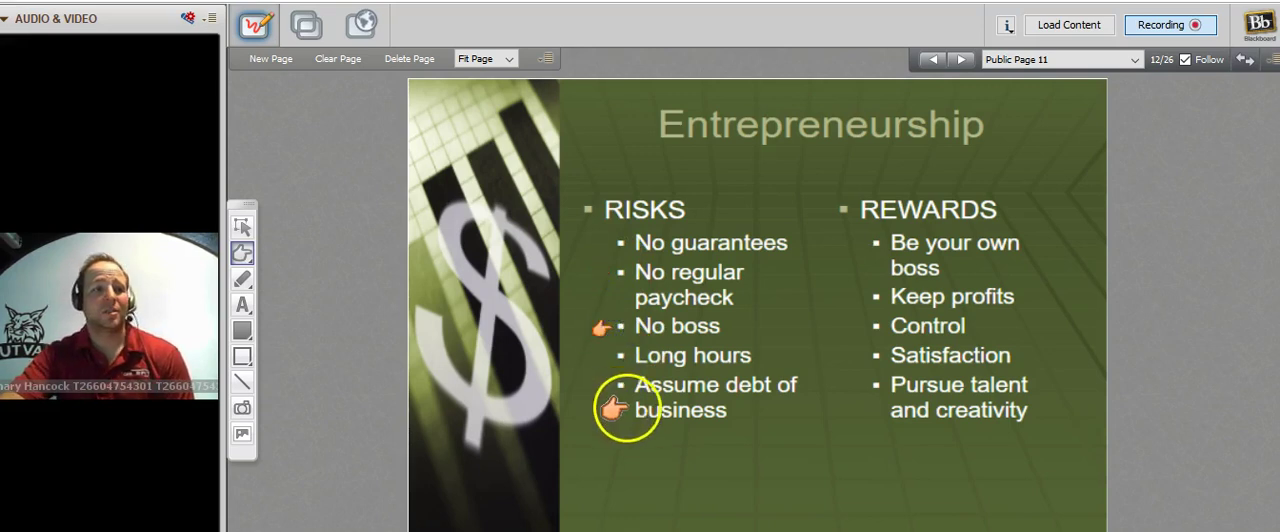
pyautogui.click(610, 390)
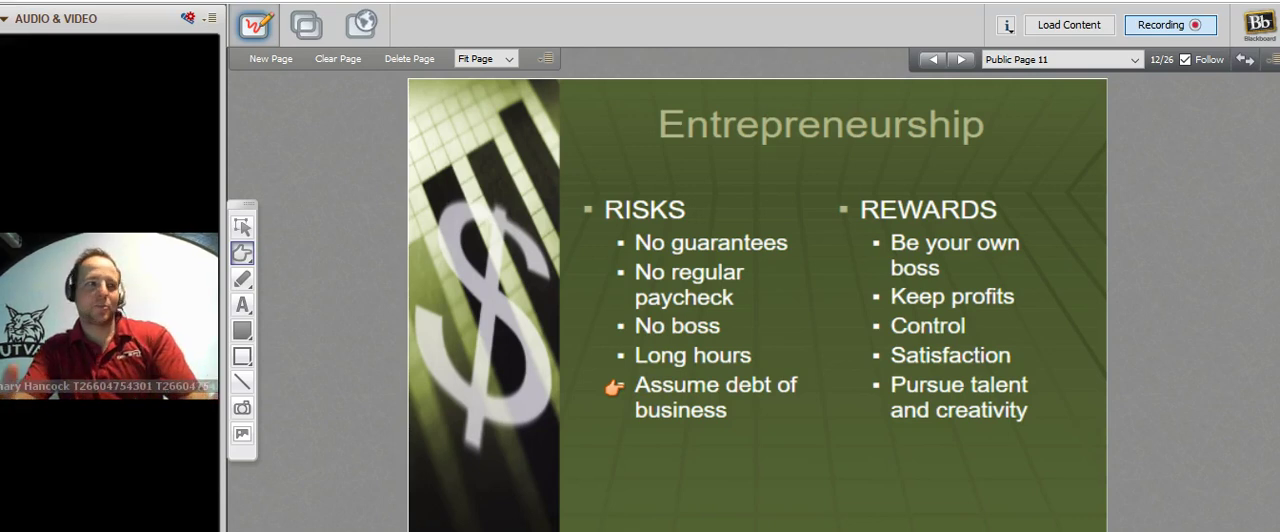
pyautogui.click(945, 463)
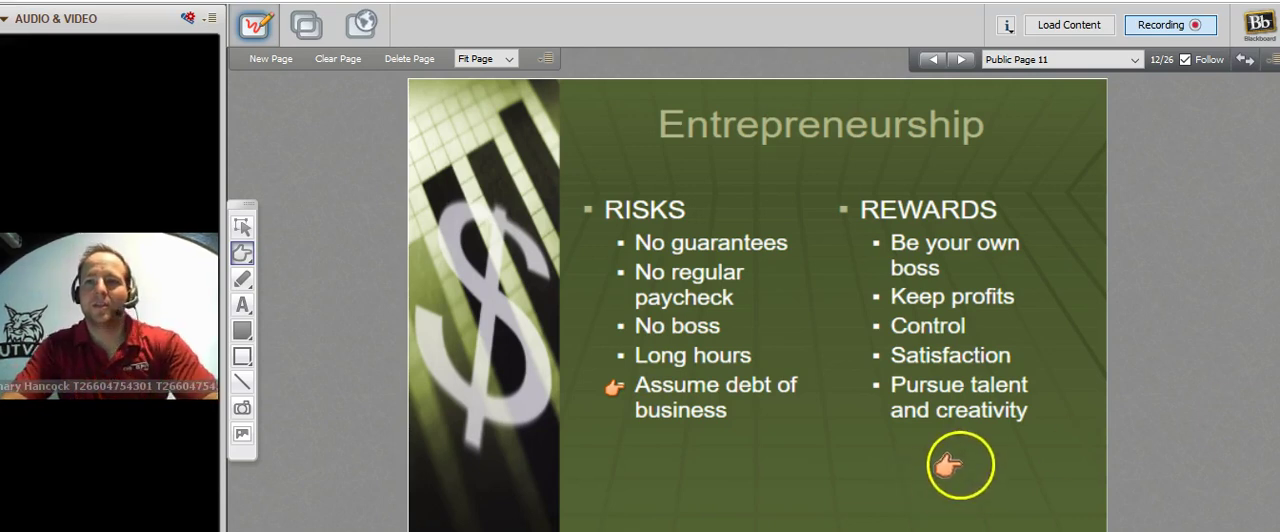
pyautogui.moveTo(945, 463)
pyautogui.mouseDown()
pyautogui.moveTo(985, 380)
pyautogui.moveTo(978, 362)
pyautogui.mouseUp()
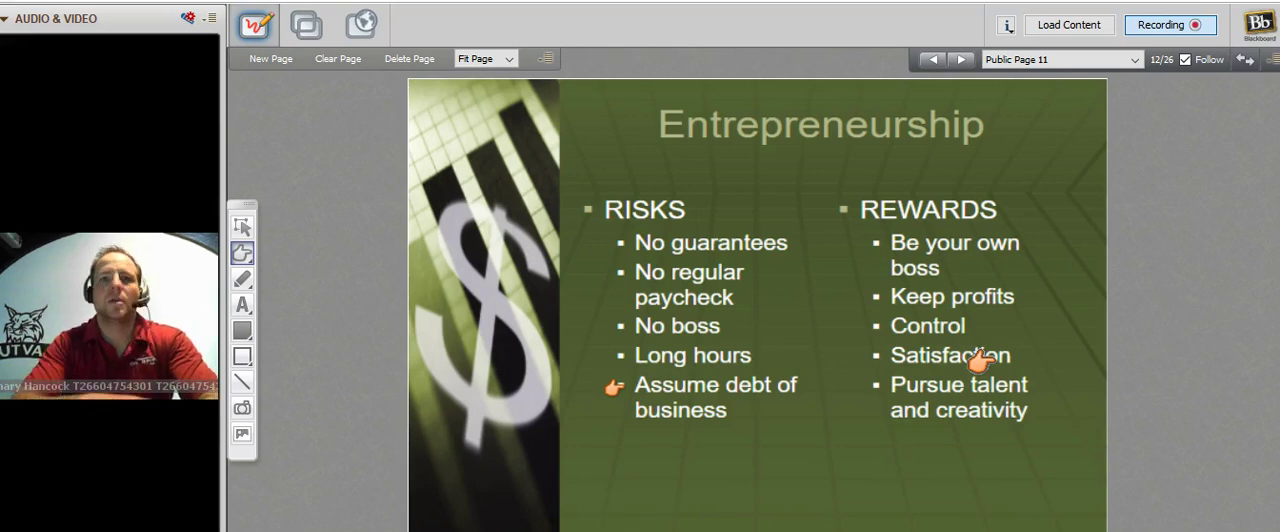
pyautogui.click(985, 245)
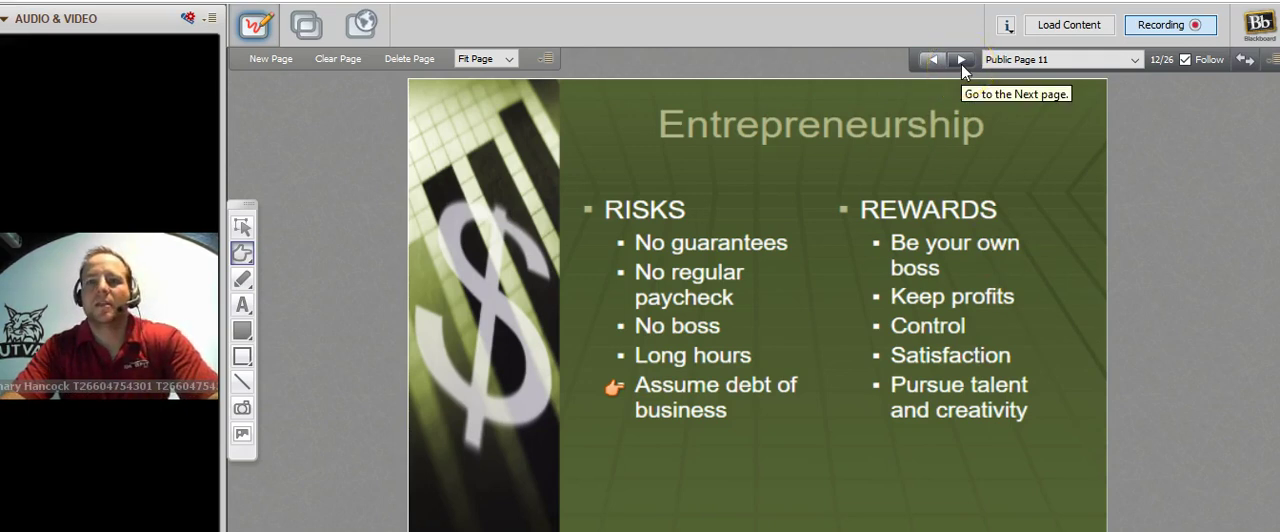
pyautogui.click(961, 60)
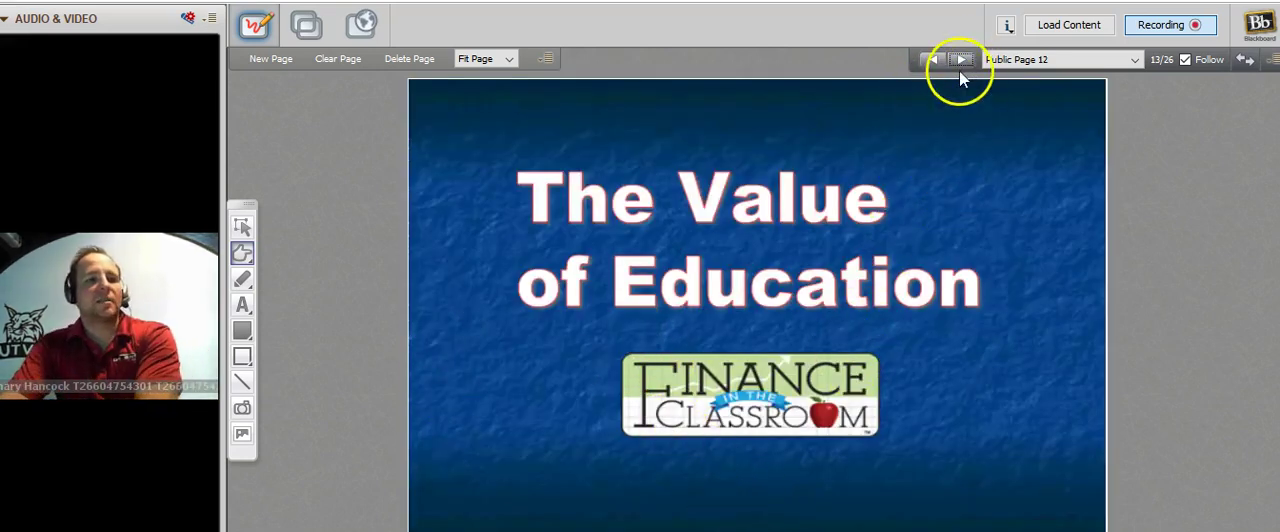
# - Mark the earnings table rows and source line, then advance to Uneducated = Unemployed
pyautogui.click(961, 61)
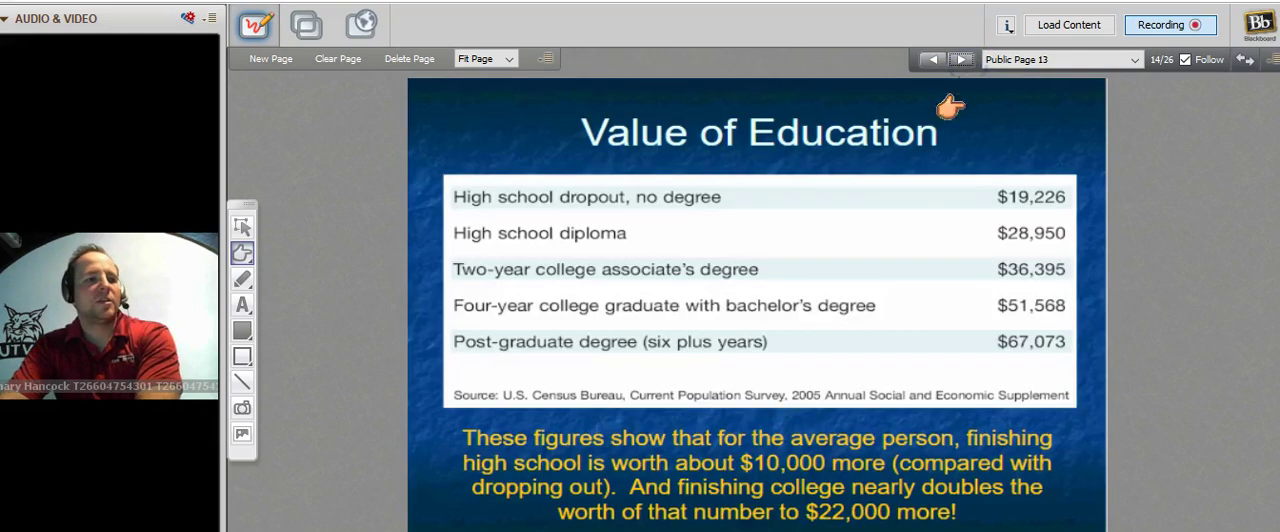
pyautogui.click(444, 246)
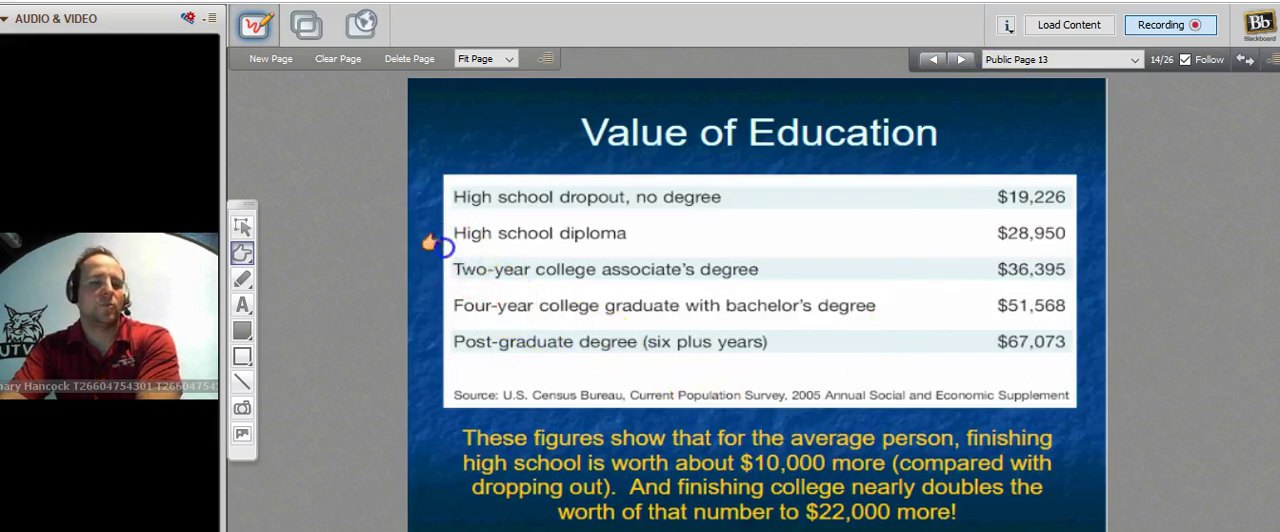
pyautogui.click(455, 390)
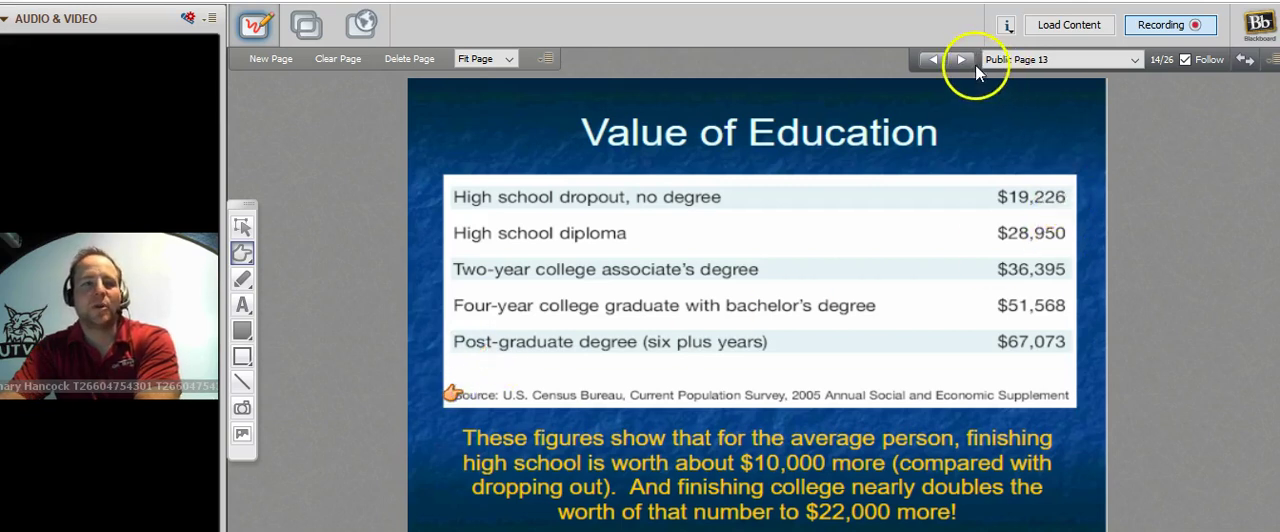
pyautogui.click(440, 300)
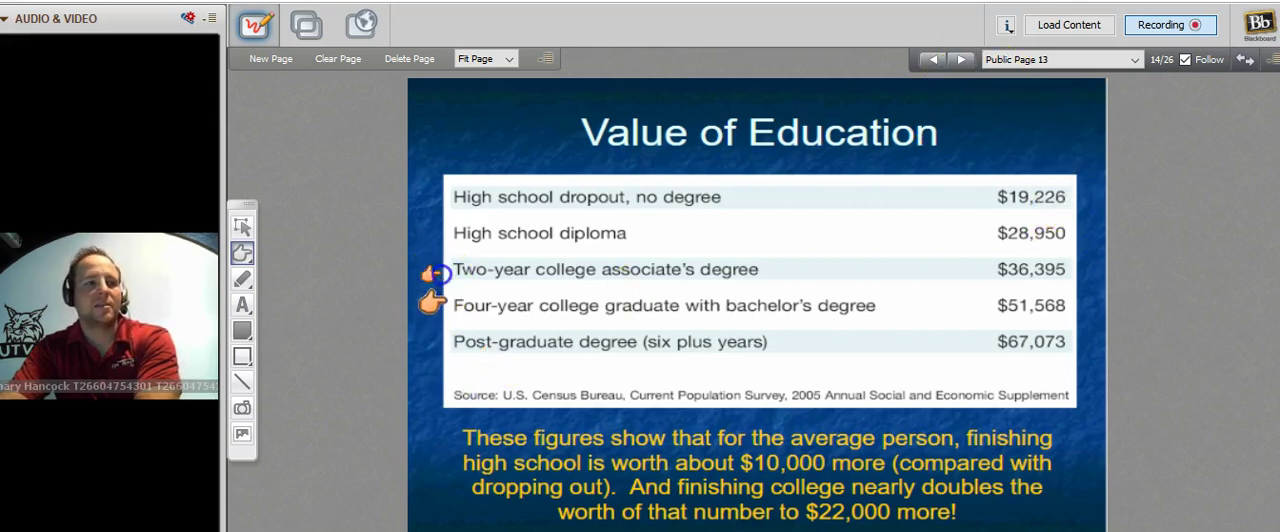
pyautogui.click(446, 279)
pyautogui.moveTo(433, 281); pyautogui.dragTo(460, 323)
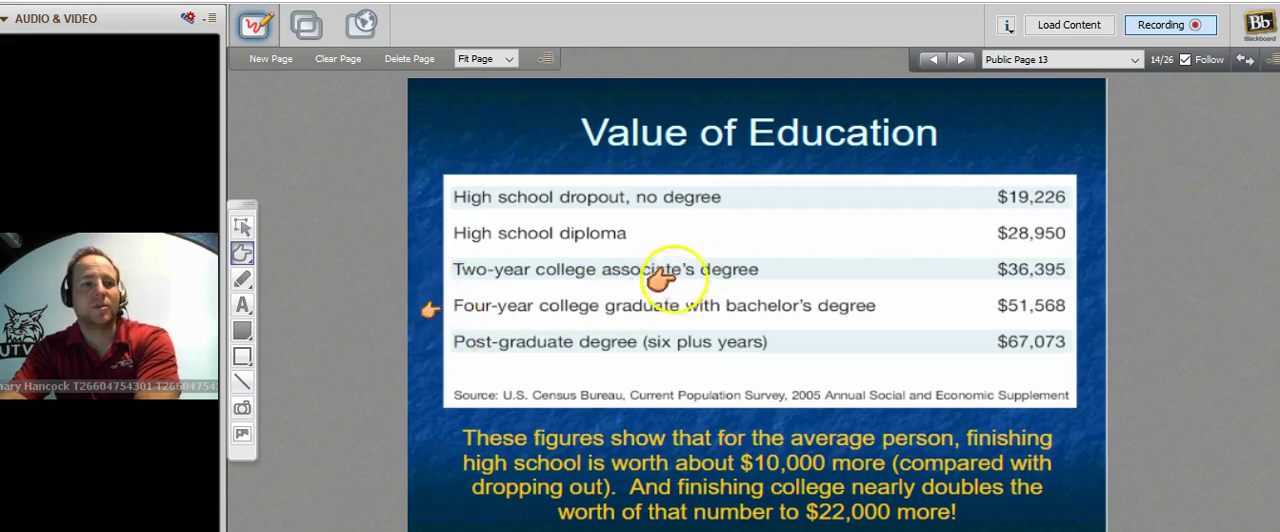
pyautogui.click(958, 63)
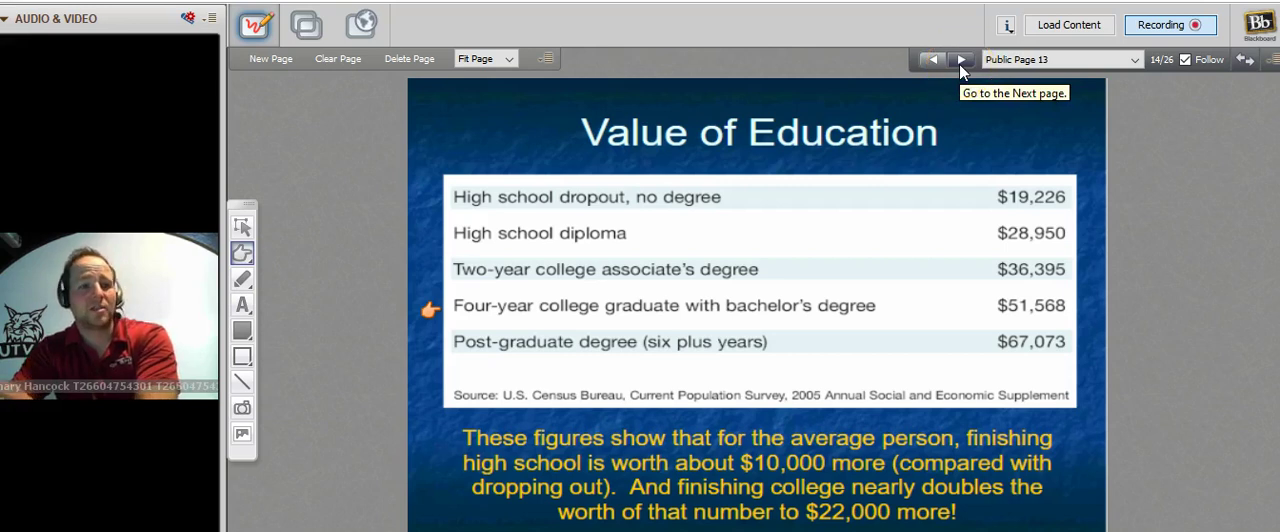
pyautogui.click(959, 64)
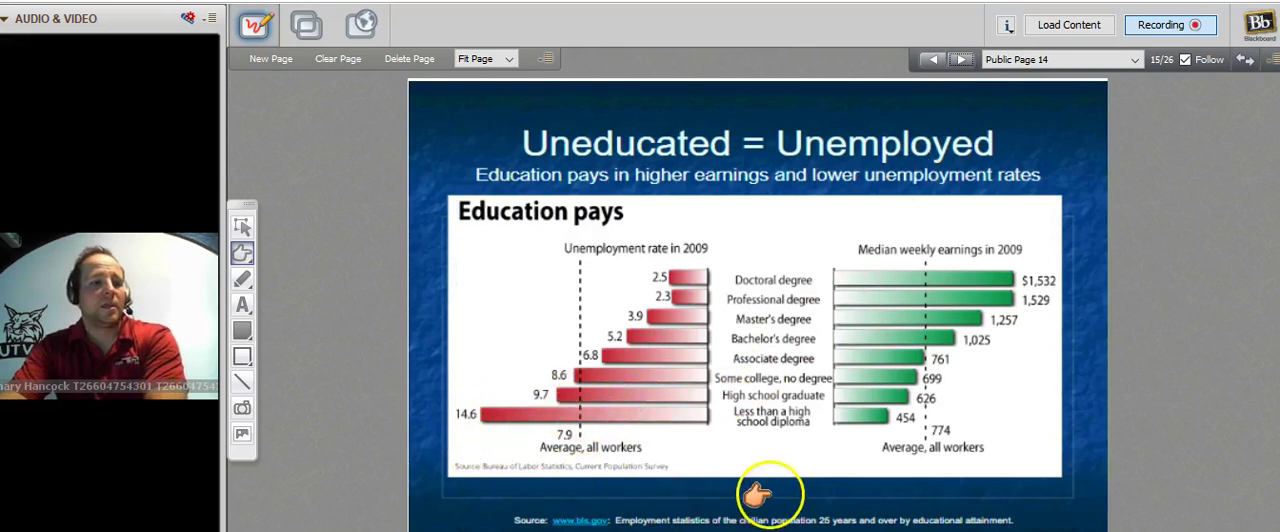
# - Mark both 2009 chart headings and the Doctoral degree row and bar
pyautogui.click(551, 250)
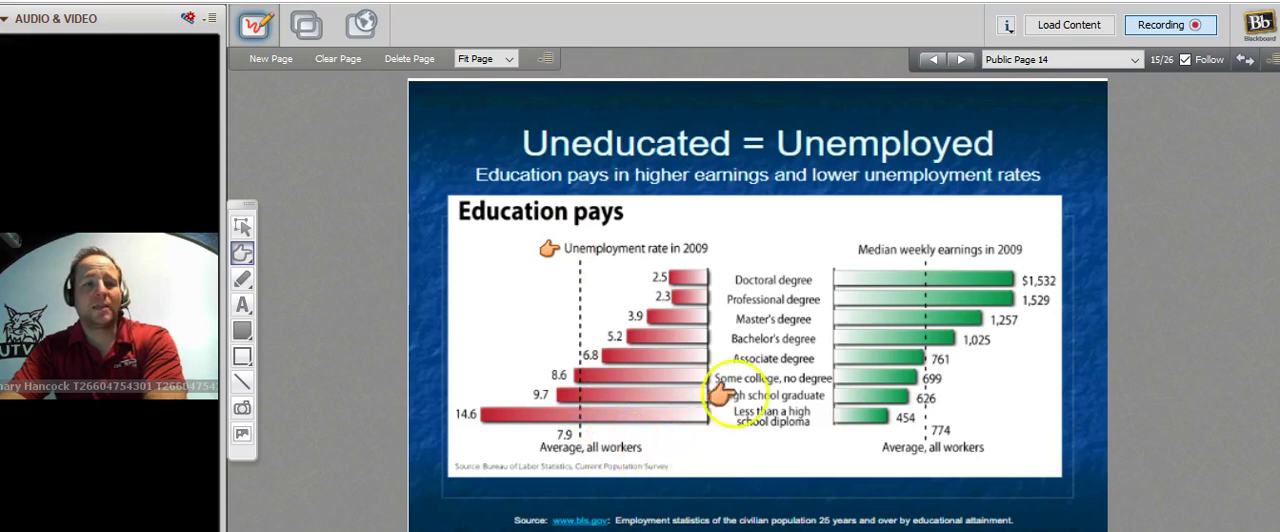
pyautogui.click(833, 252)
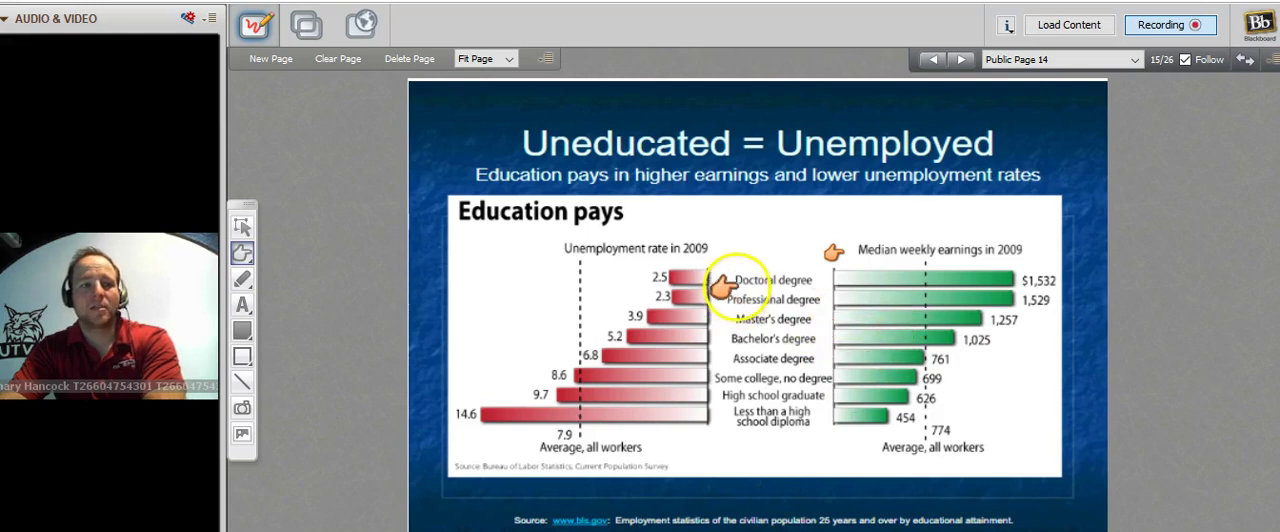
pyautogui.click(728, 283)
pyautogui.click(998, 282)
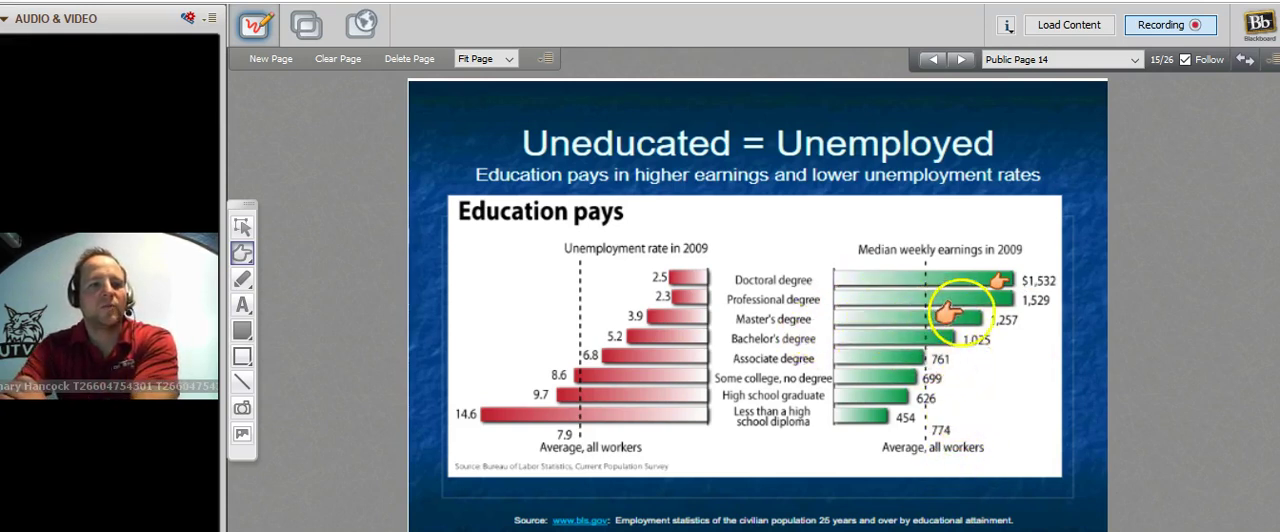
# - Mark the Master's, Bachelor's, Associate, 454 and 14.6 bars, then advance to Tax Forms
pyautogui.click(962, 314)
pyautogui.click(834, 320)
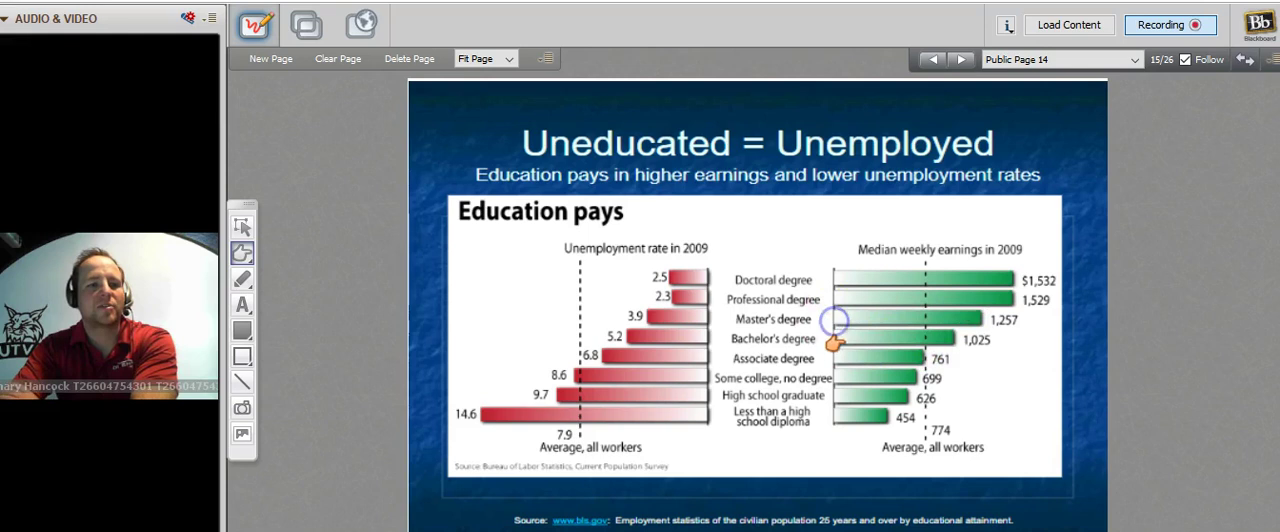
pyautogui.click(855, 365)
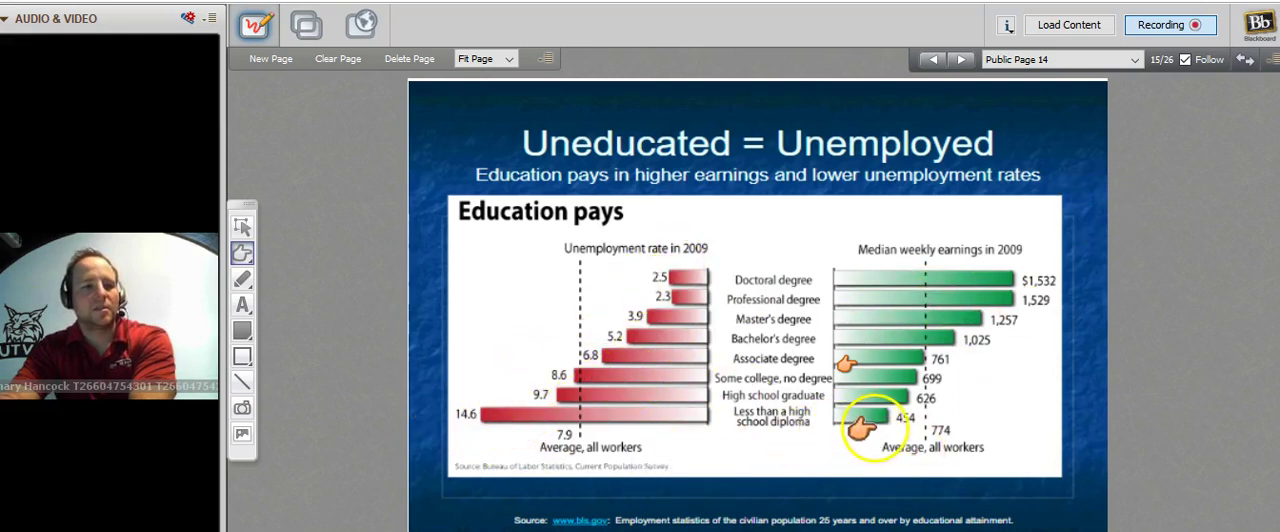
pyautogui.click(722, 421)
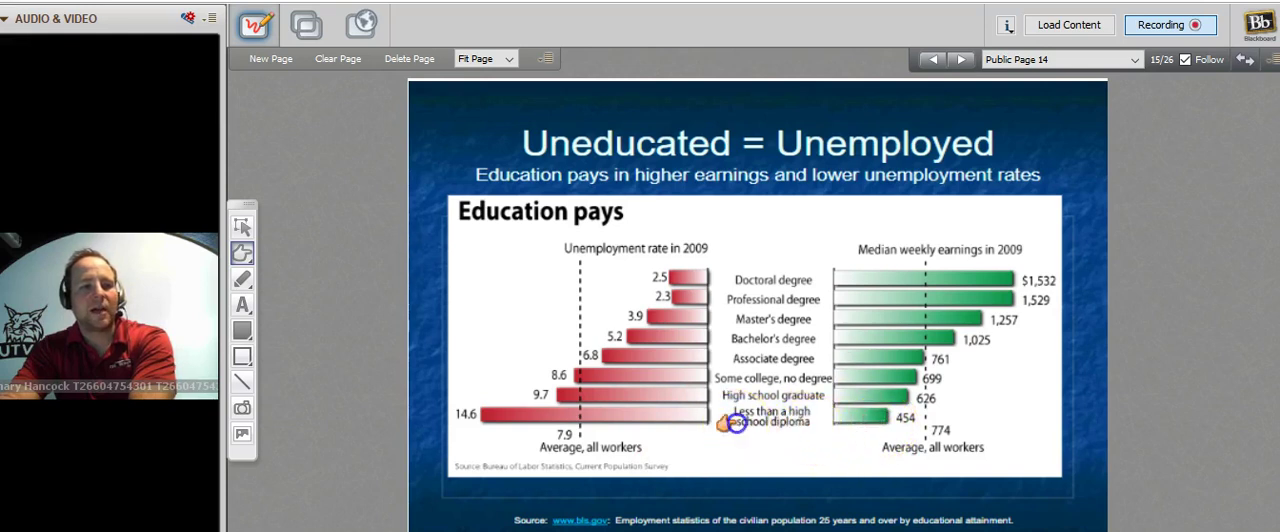
pyautogui.click(878, 420)
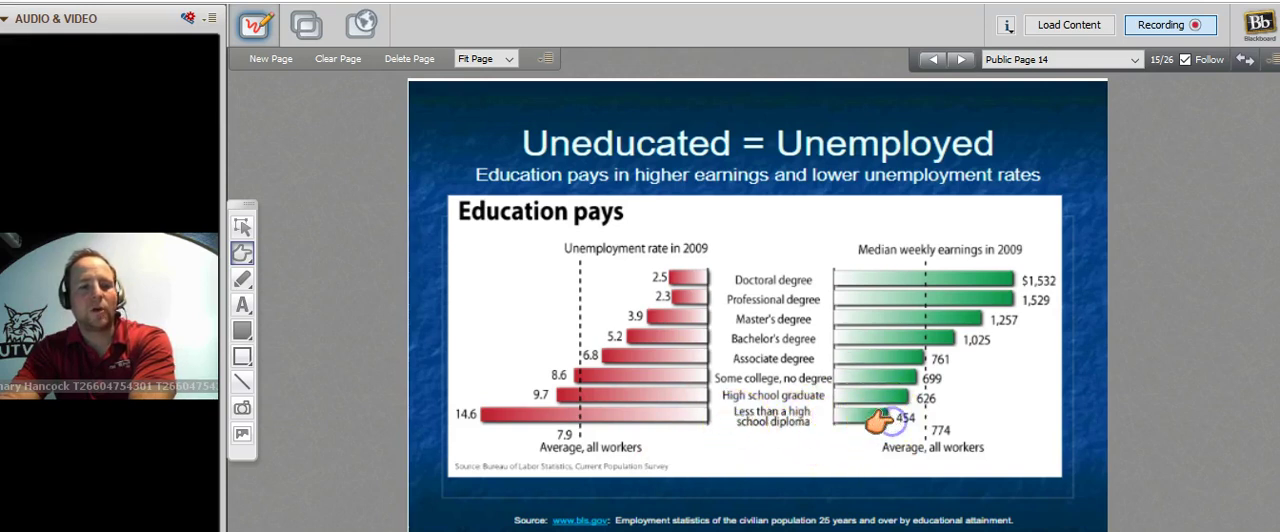
pyautogui.moveTo(878, 420)
pyautogui.mouseDown()
pyautogui.moveTo(438, 415)
pyautogui.moveTo(457, 402)
pyautogui.moveTo(500, 410)
pyautogui.moveTo(493, 425)
pyautogui.mouseUp()
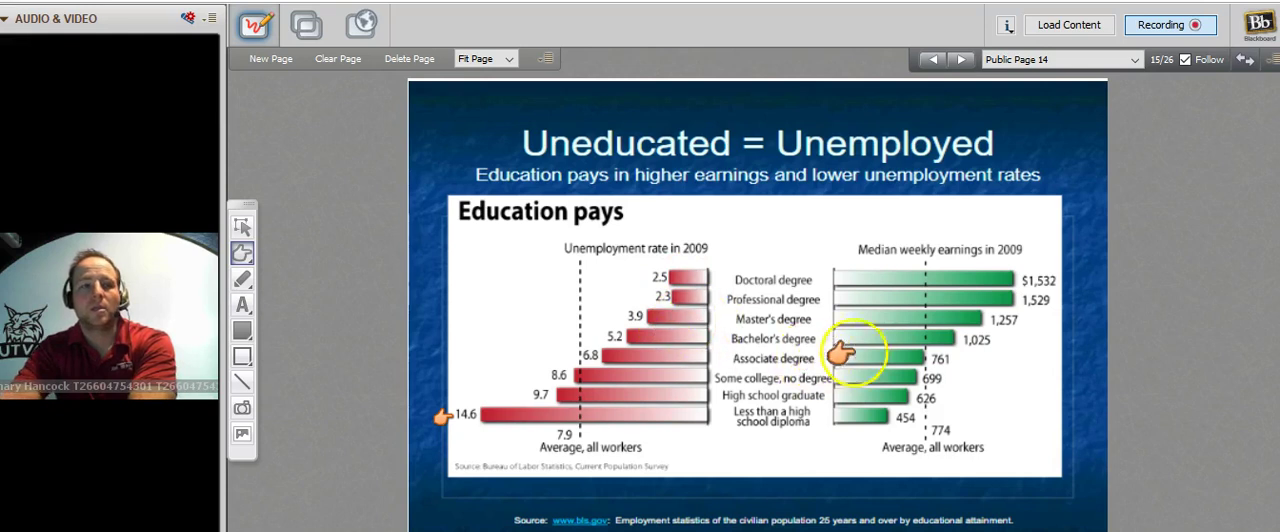
pyautogui.click(960, 62)
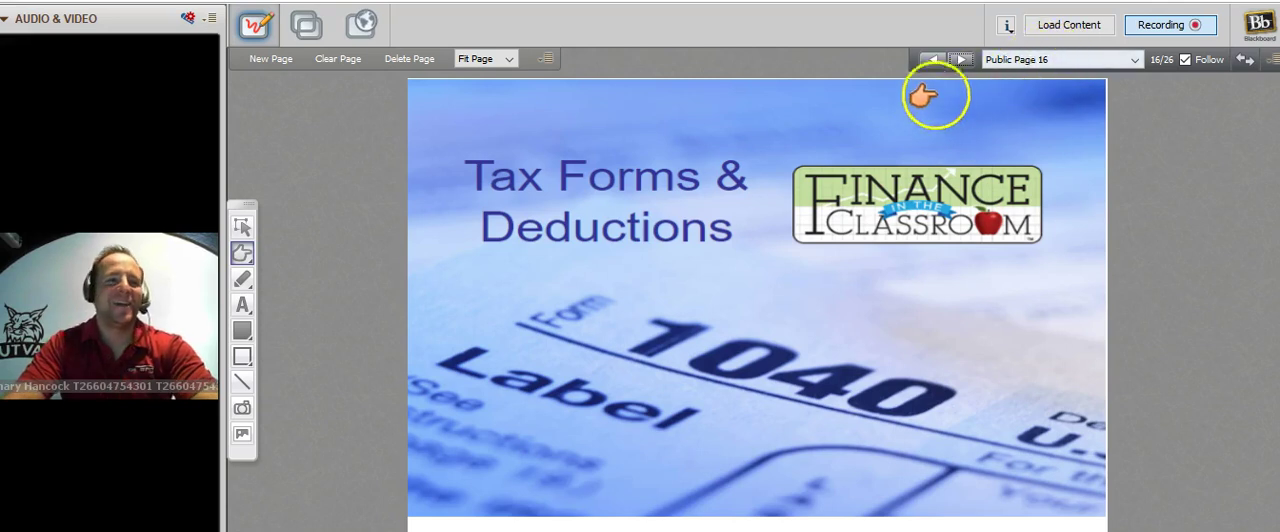
# - Advance to Net Income vs. Gross Income and mark the Gross and Net income definitions
pyautogui.click(962, 62)
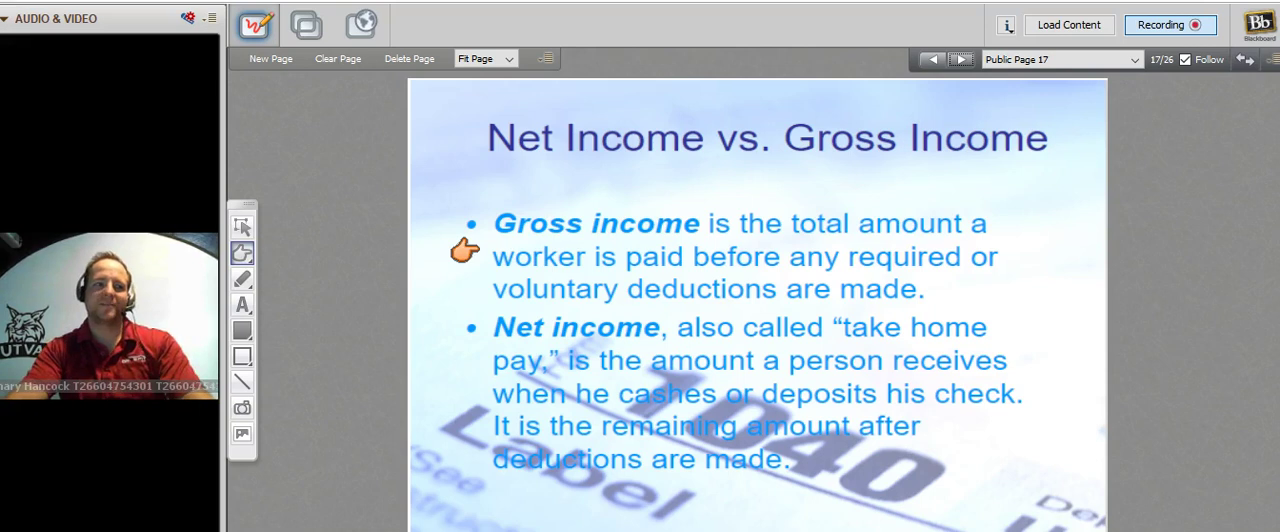
pyautogui.click(463, 223)
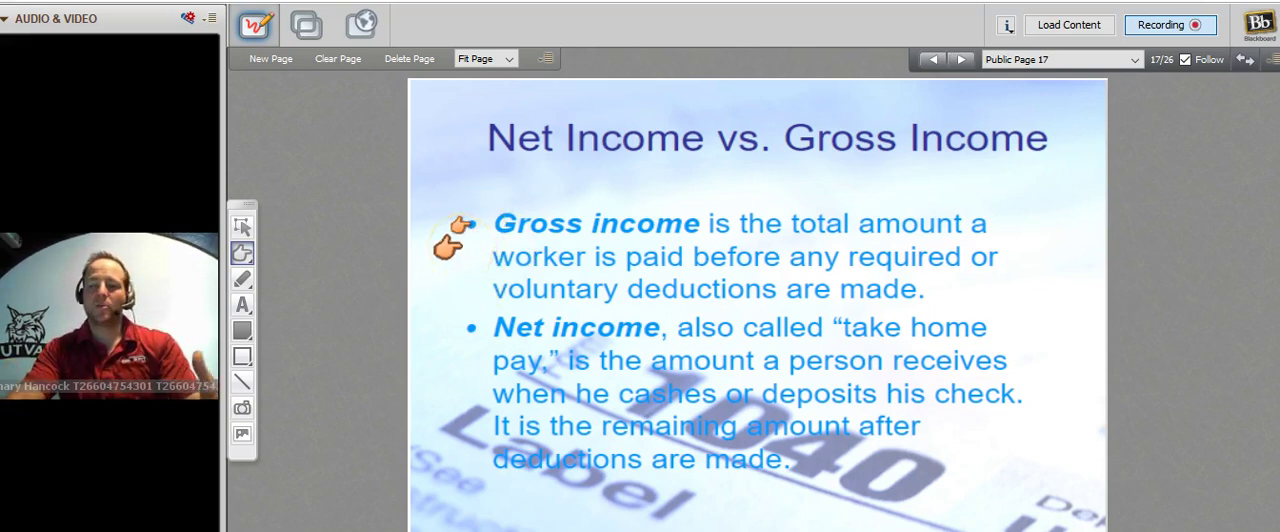
pyautogui.click(468, 330)
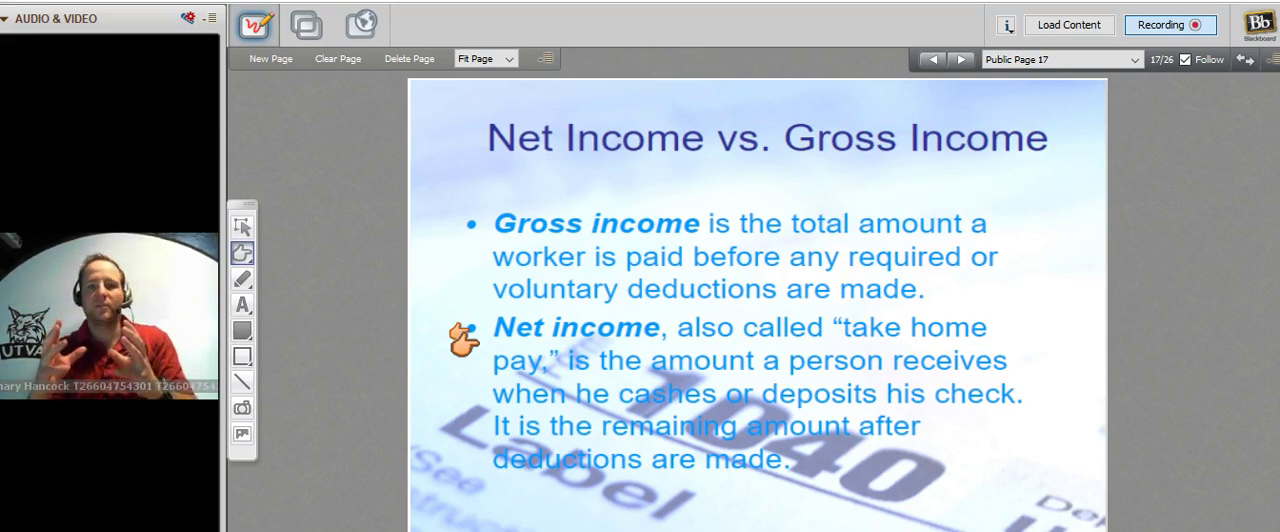
pyautogui.click(465, 336)
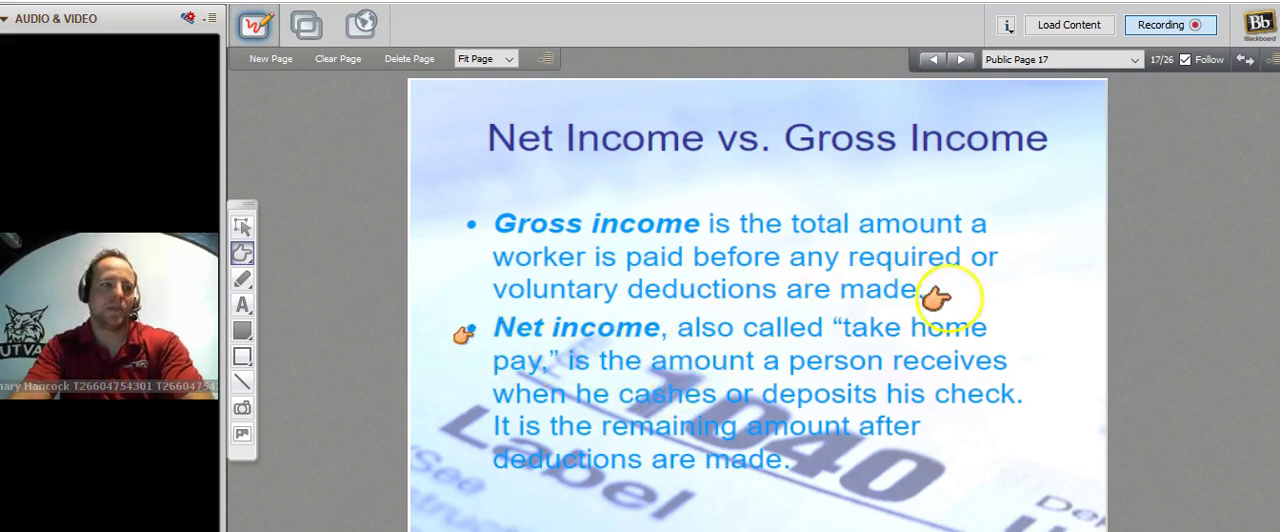
# - Mark Deductions and Net Income in the formula, then advance to 'What are taxes?'
pyautogui.click(958, 60)
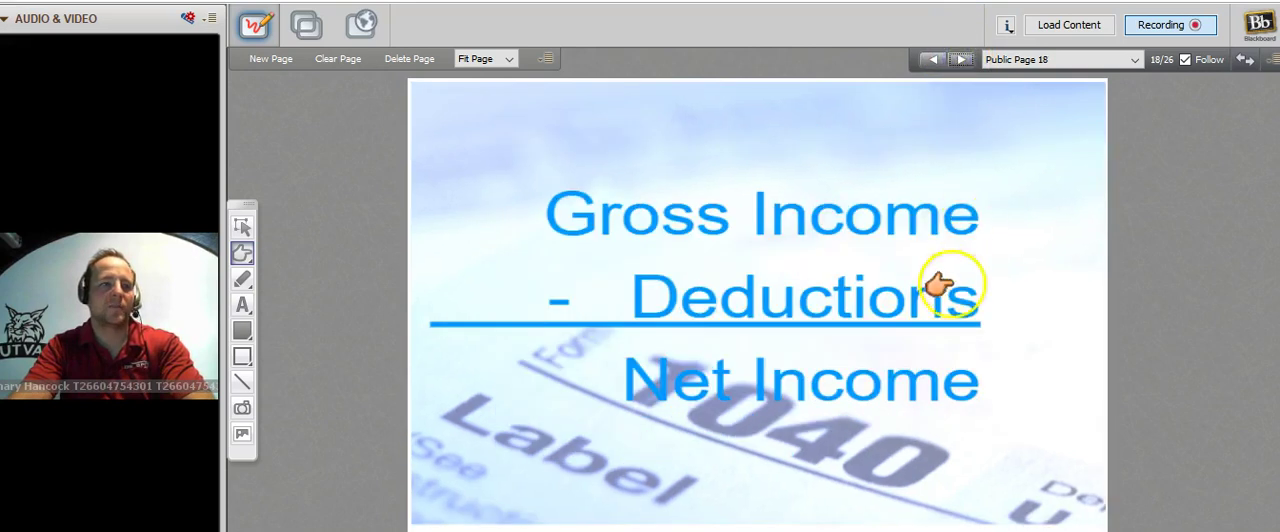
pyautogui.click(503, 277)
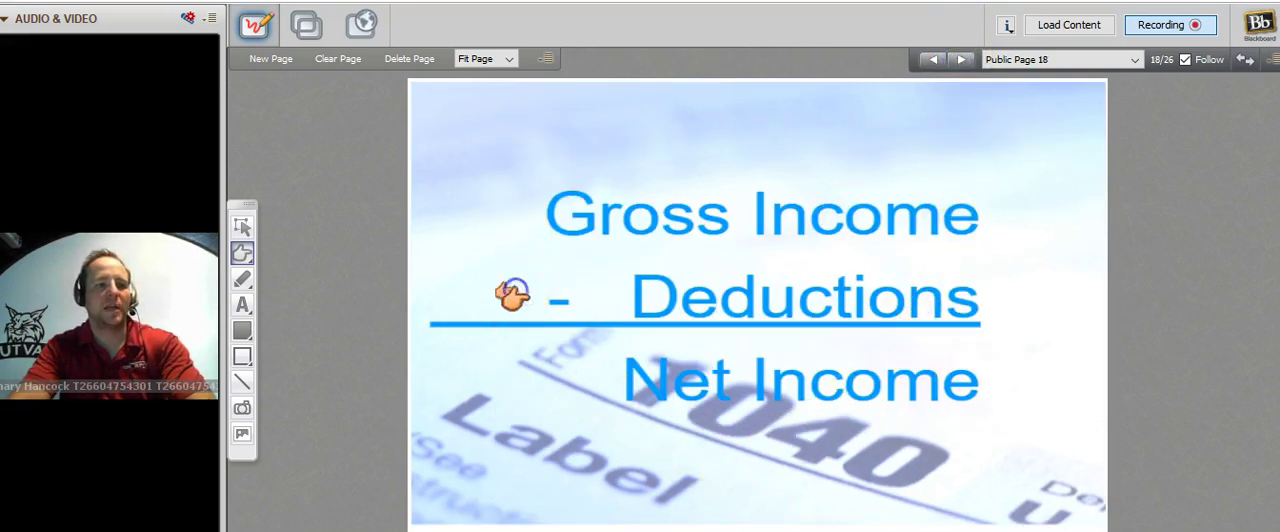
pyautogui.click(566, 403)
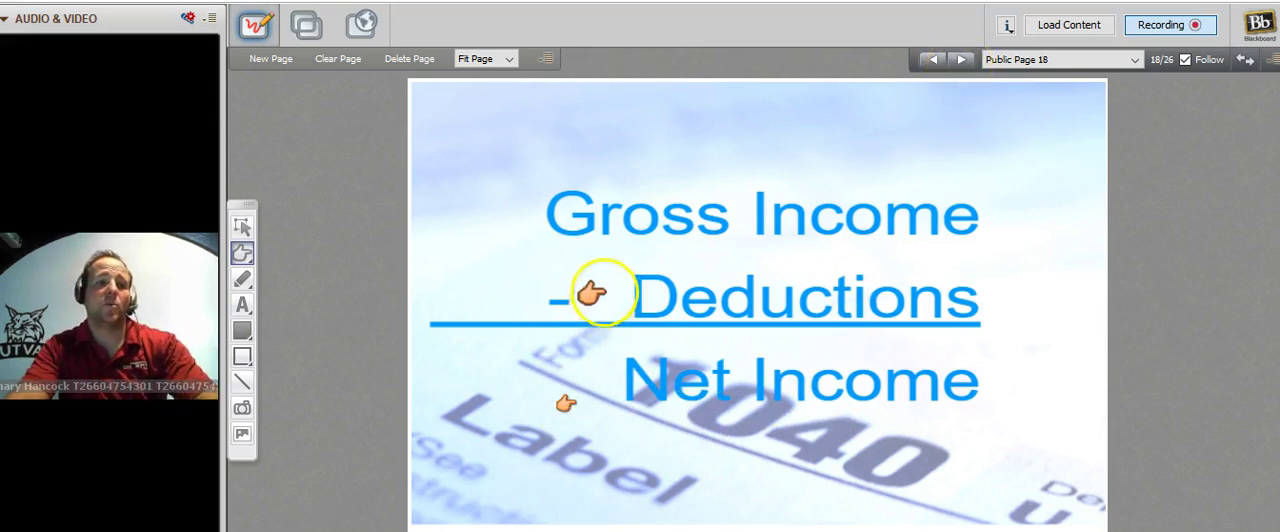
pyautogui.click(961, 60)
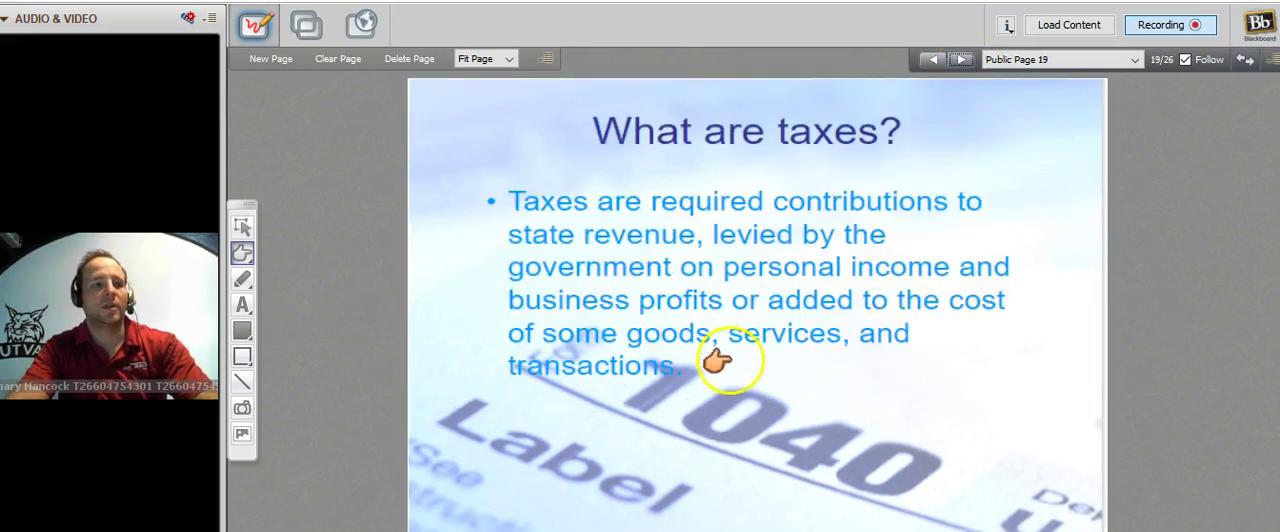
# - Point out personal income, business profits and transactions in the taxes definition, then go to Social Security
pyautogui.click(460, 204)
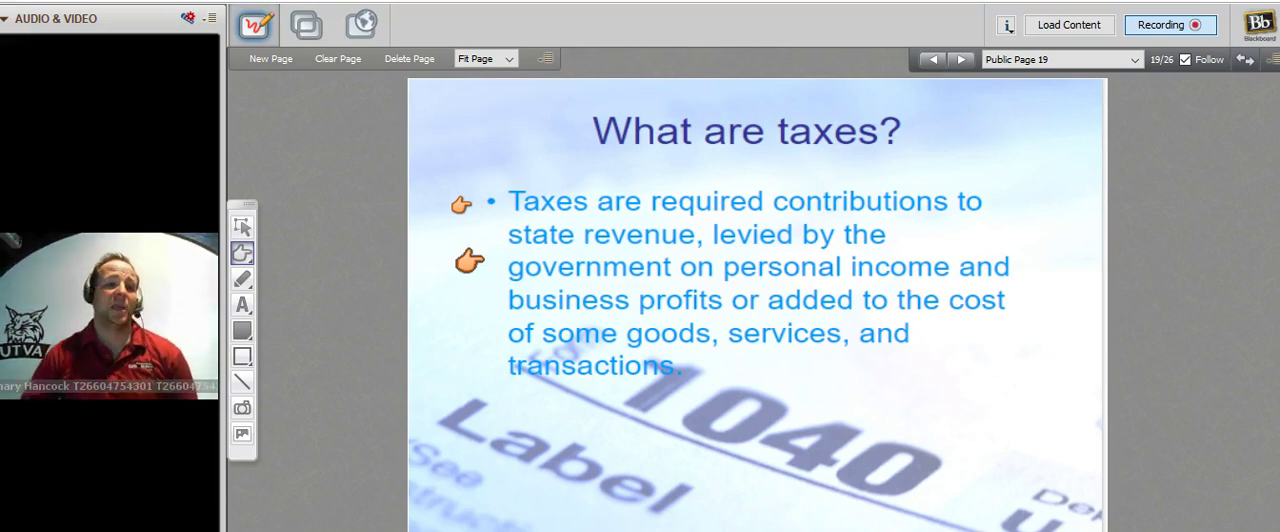
pyautogui.moveTo(986, 463); pyautogui.dragTo(548, 298)
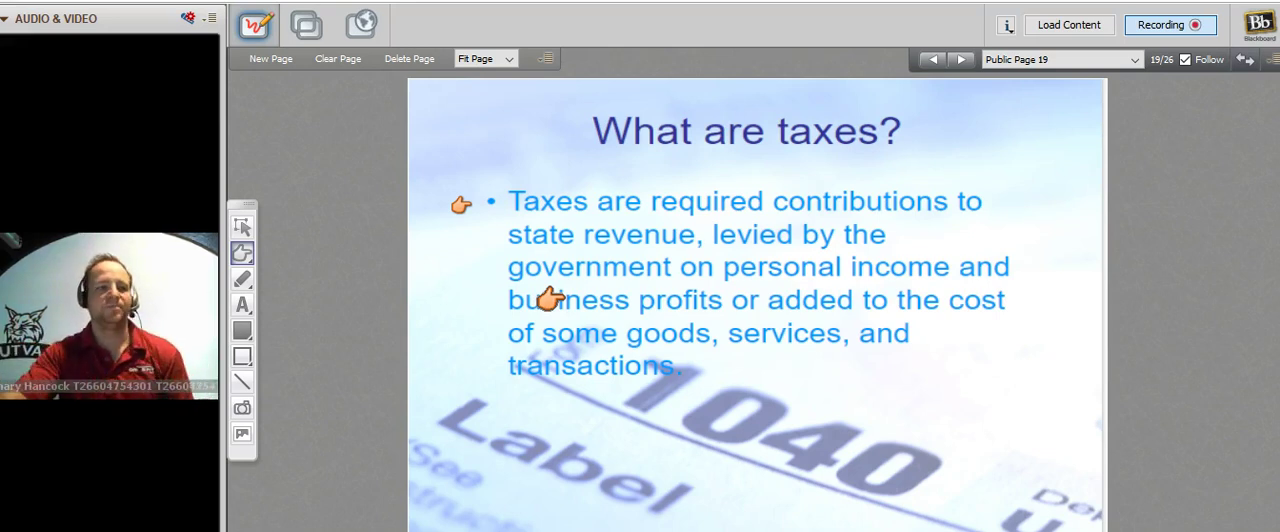
pyautogui.click(690, 335)
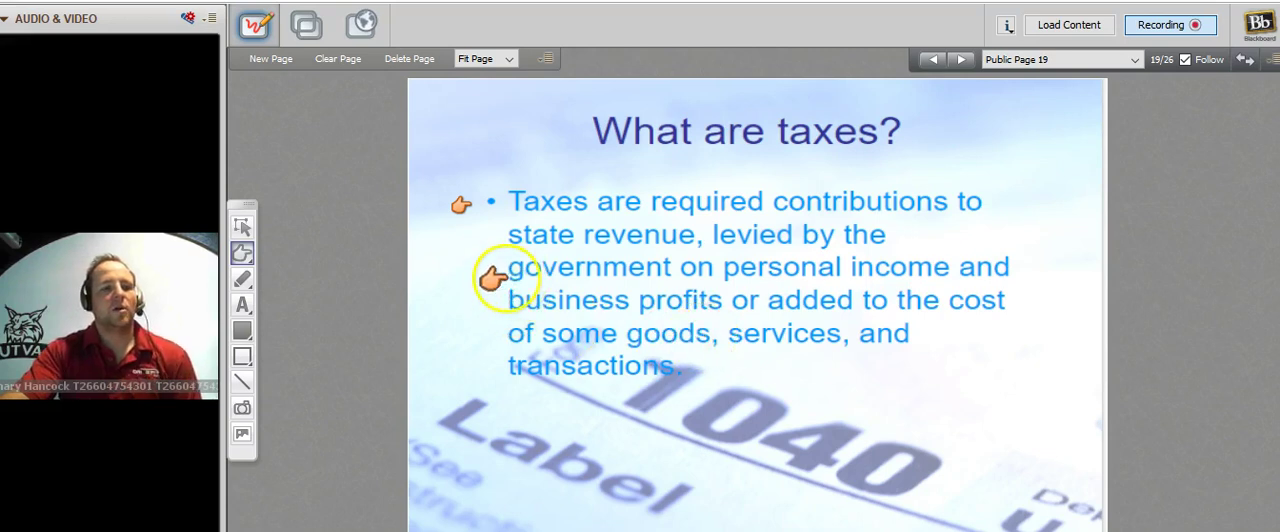
pyautogui.click(716, 283)
pyautogui.click(493, 307)
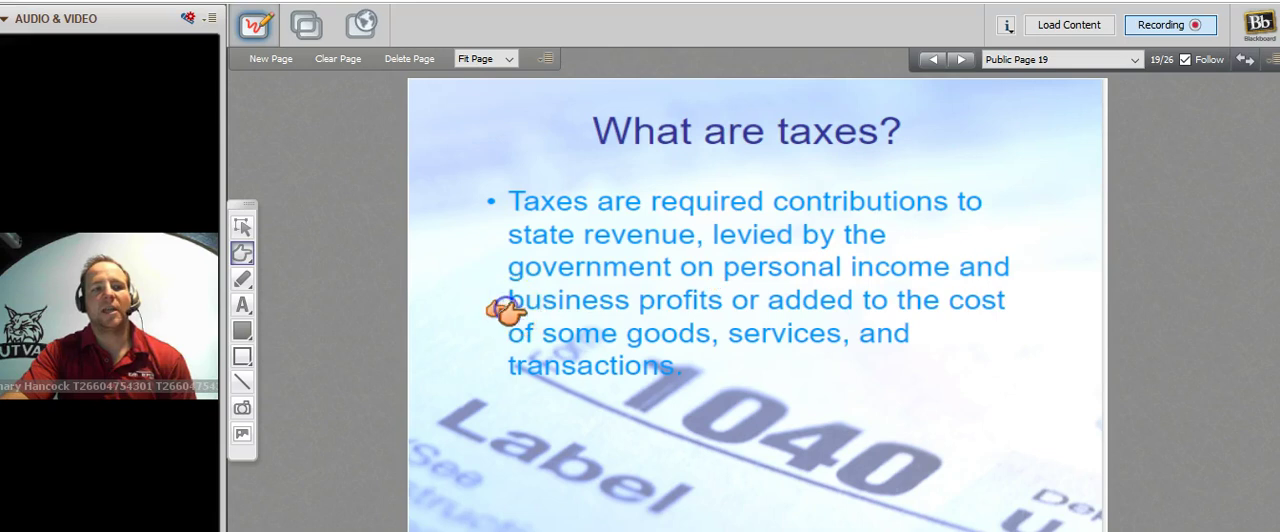
pyautogui.click(503, 378)
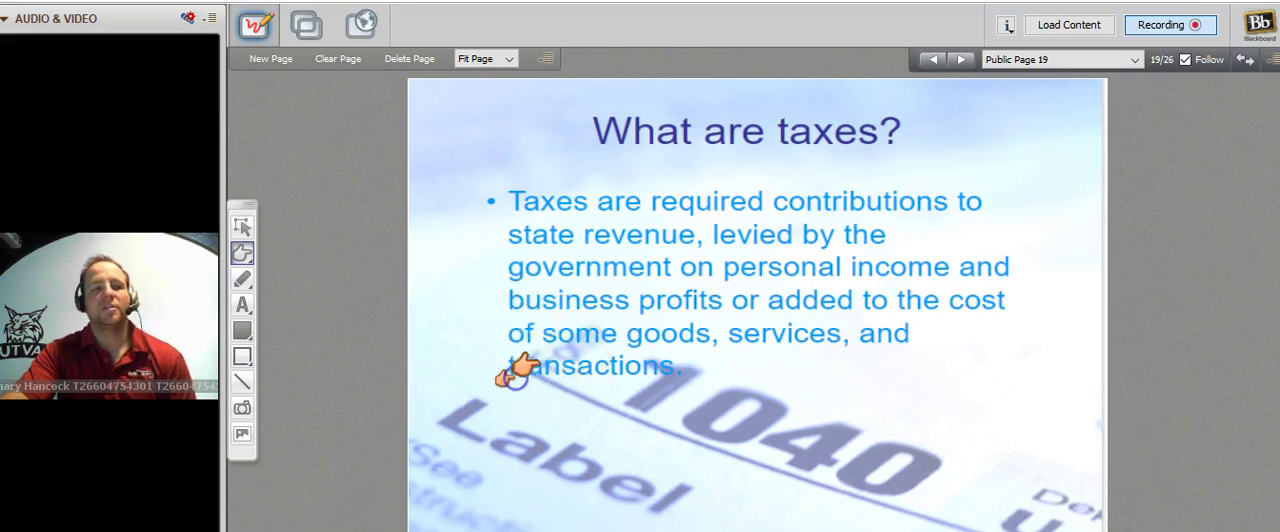
pyautogui.click(476, 305)
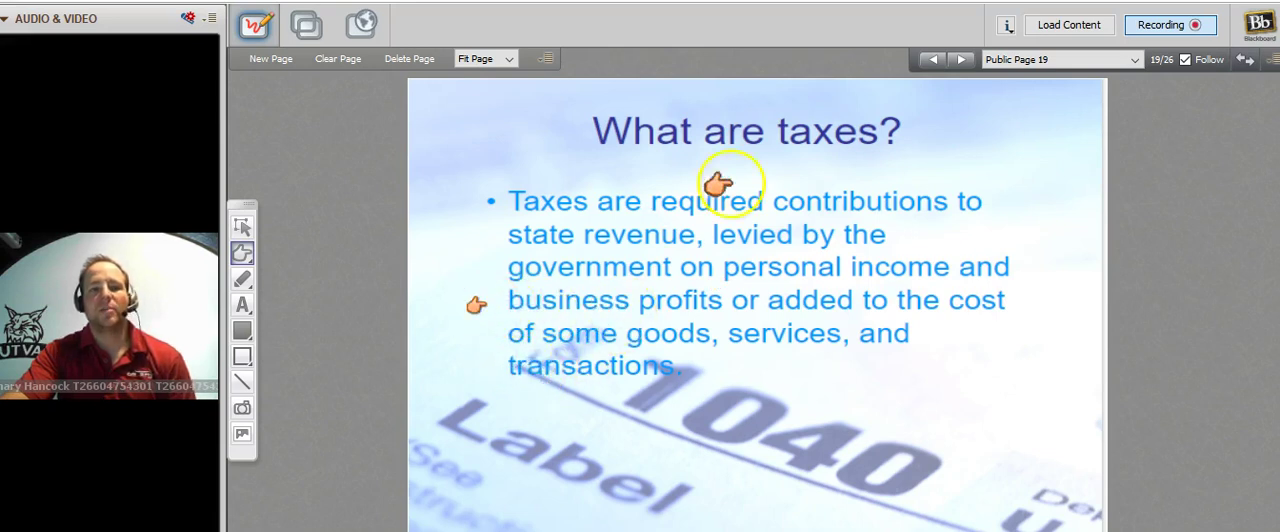
pyautogui.click(959, 61)
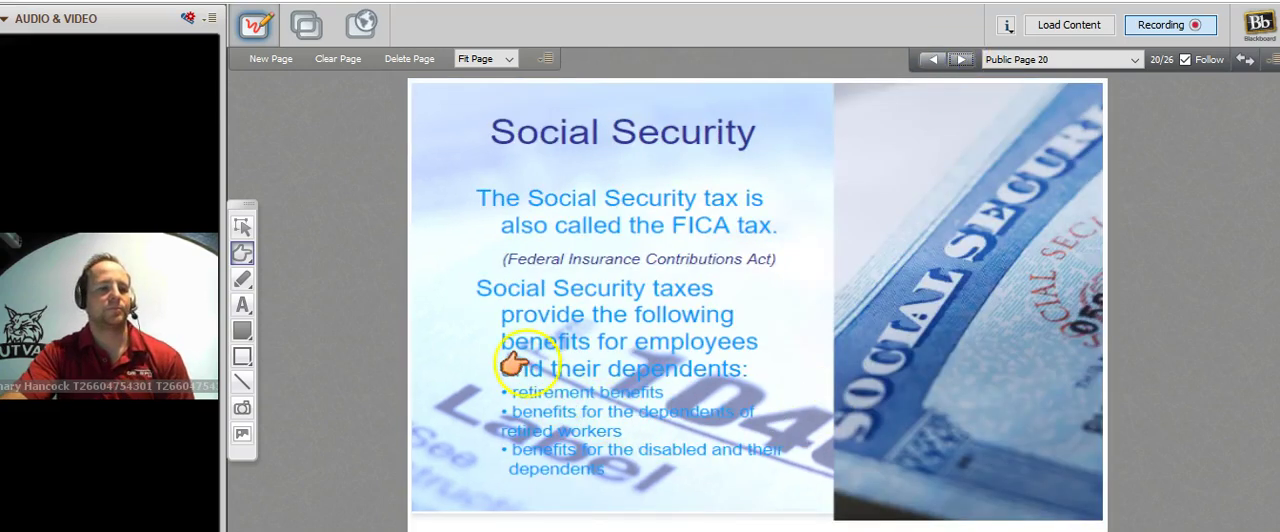
# - Mark the Social Security slide title, then advance to the Medicare slide
pyautogui.click(487, 134)
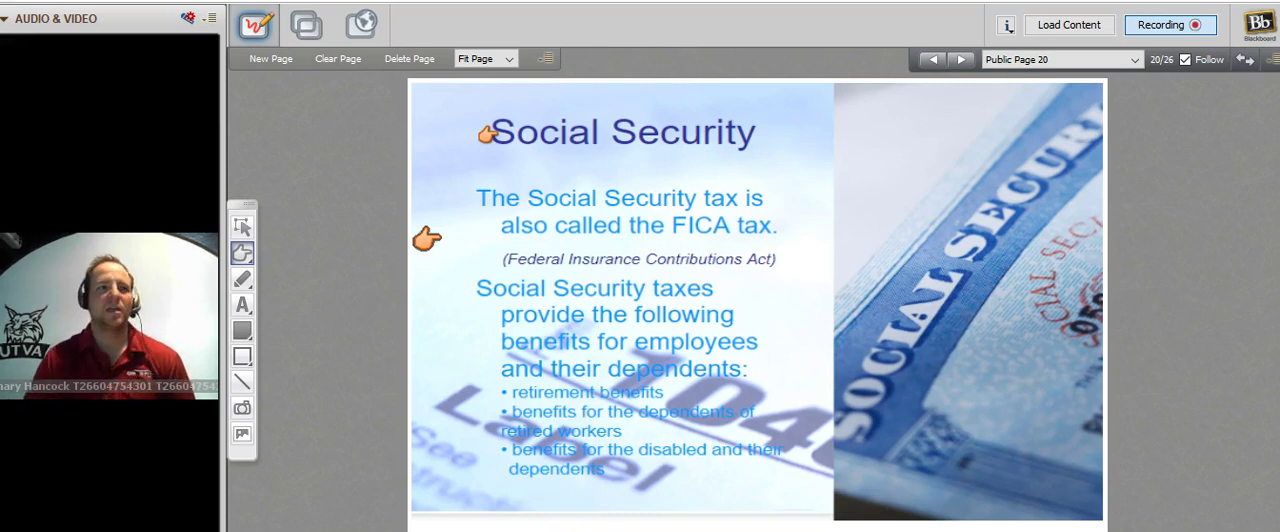
pyautogui.click(628, 175)
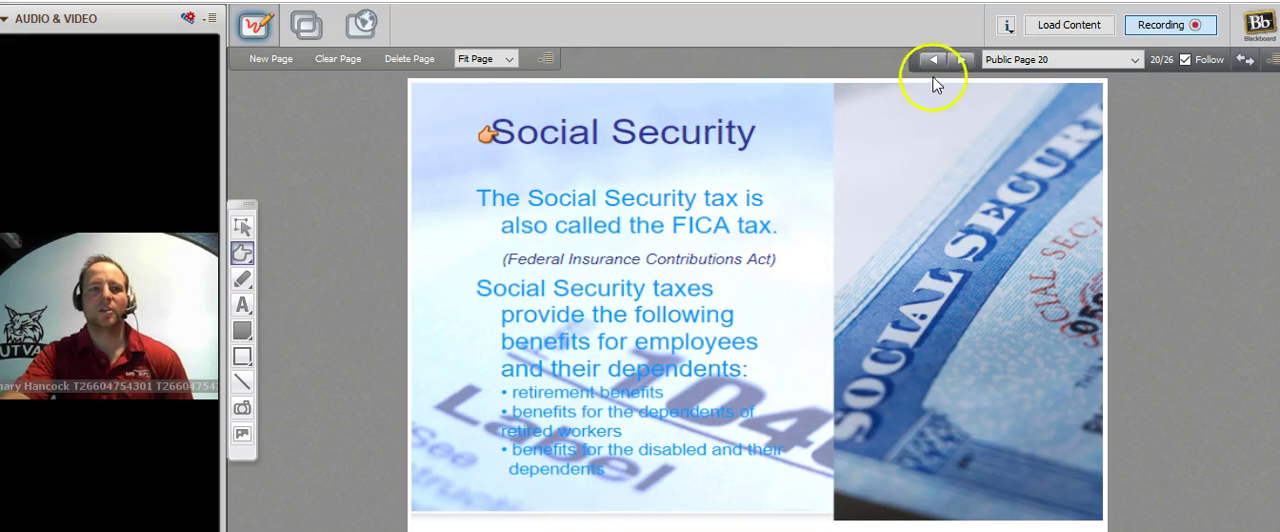
pyautogui.click(960, 59)
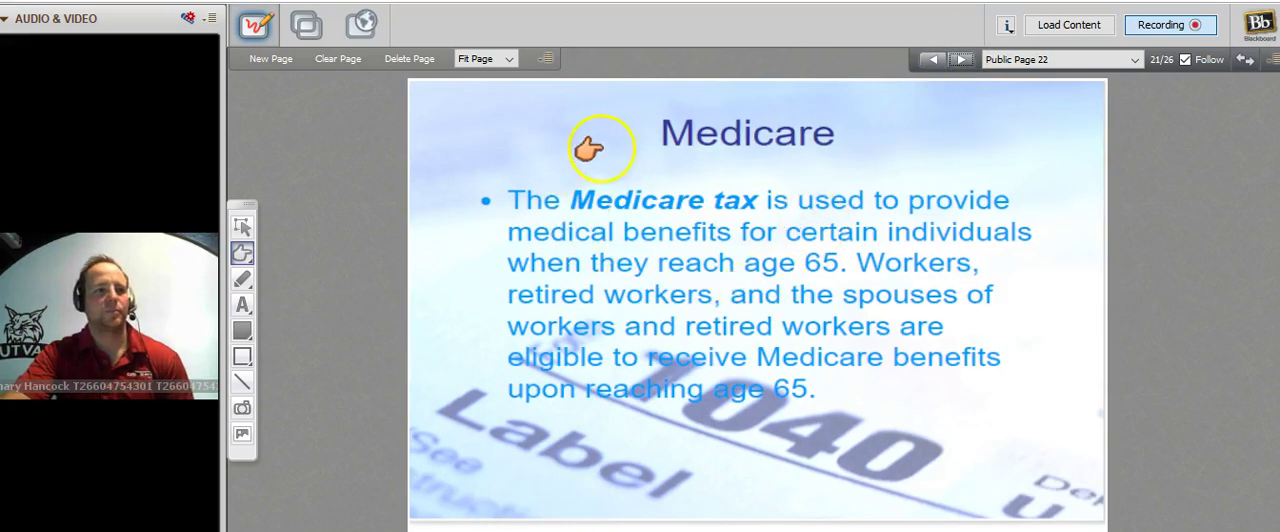
# - Mark the Medicare title, the Medicare tax bullet and the retired workers phrase
pyautogui.click(607, 145)
pyautogui.click(443, 200)
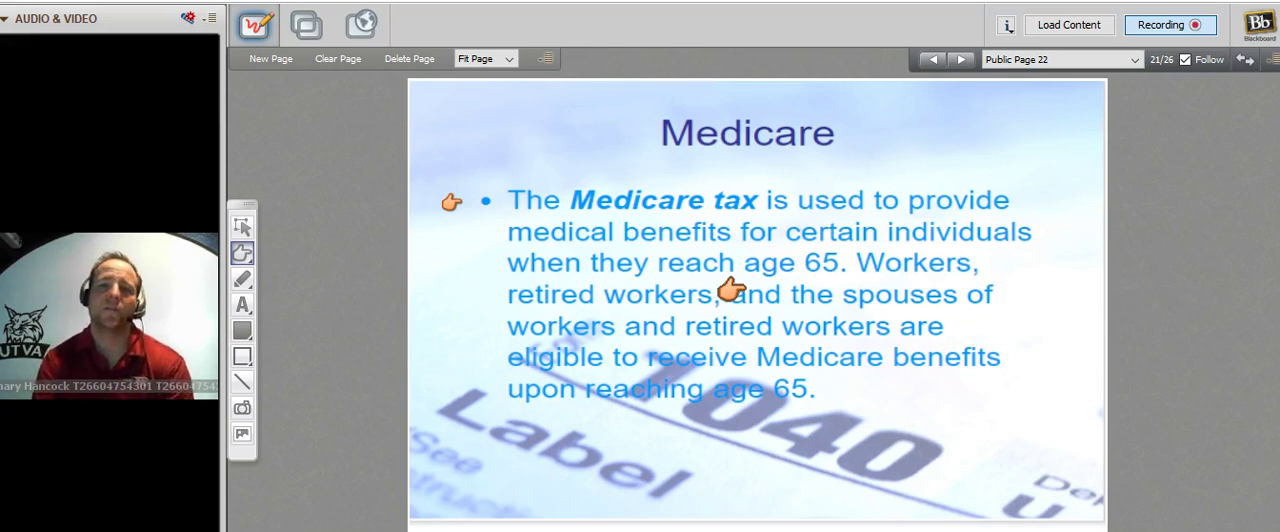
pyautogui.moveTo(731, 290); pyautogui.dragTo(778, 322)
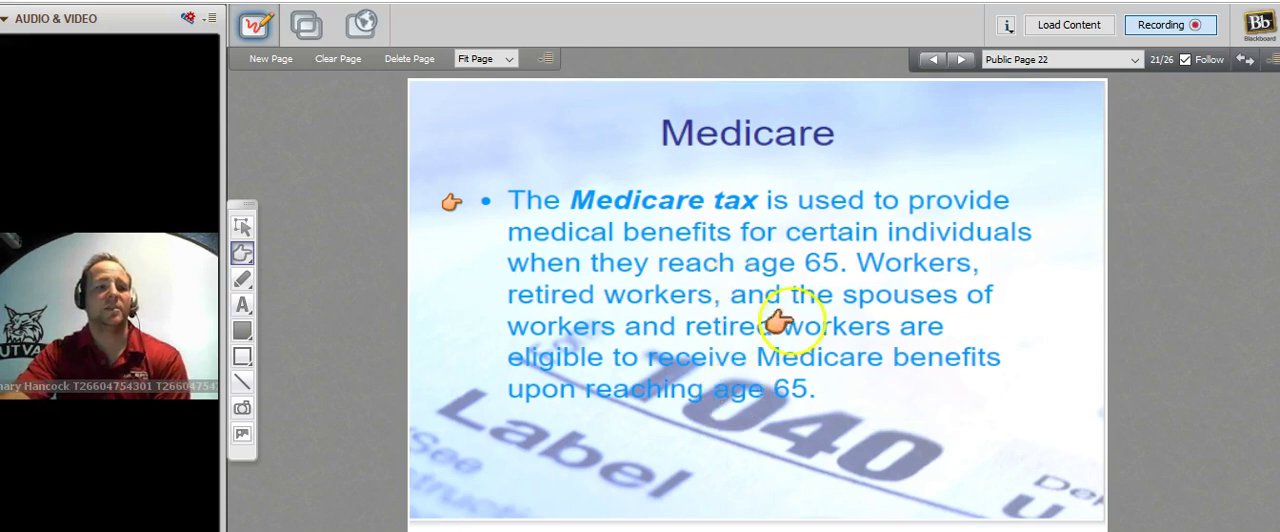
# - Show Other Taxes, point out the Property and Local/City tax bullets, then go to Tax Forms
pyautogui.click(960, 59)
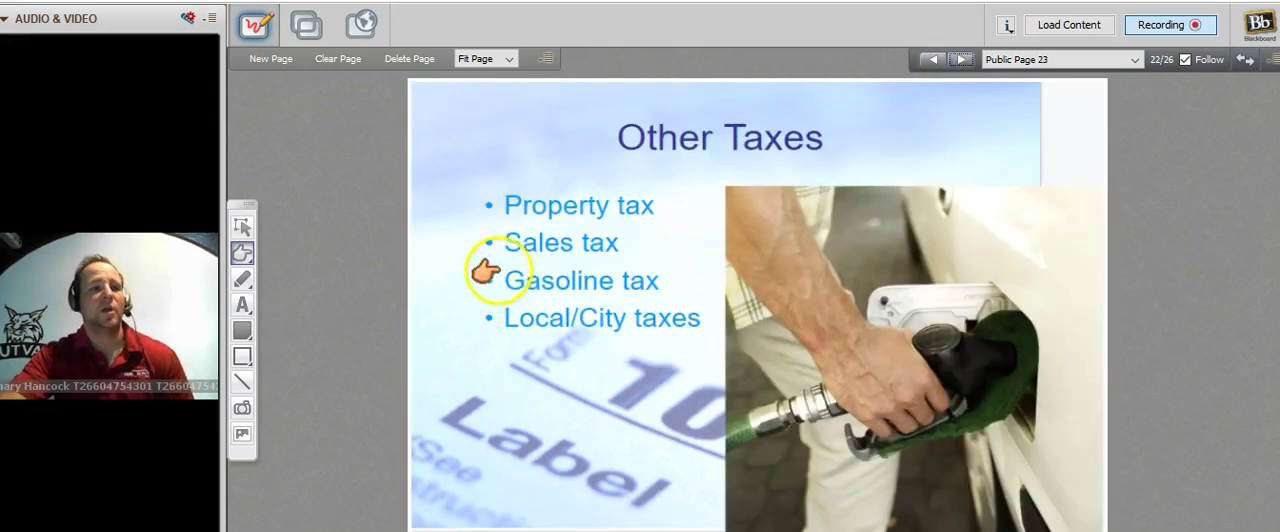
pyautogui.moveTo(485, 272)
pyautogui.mouseDown()
pyautogui.moveTo(470, 218)
pyautogui.moveTo(472, 284)
pyautogui.mouseUp()
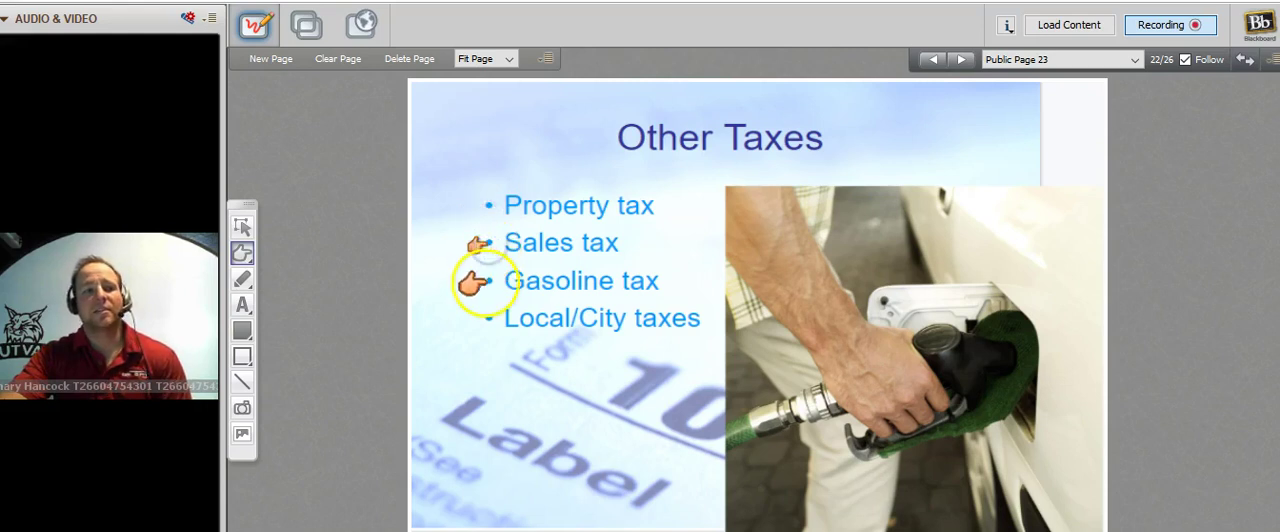
pyautogui.click(480, 318)
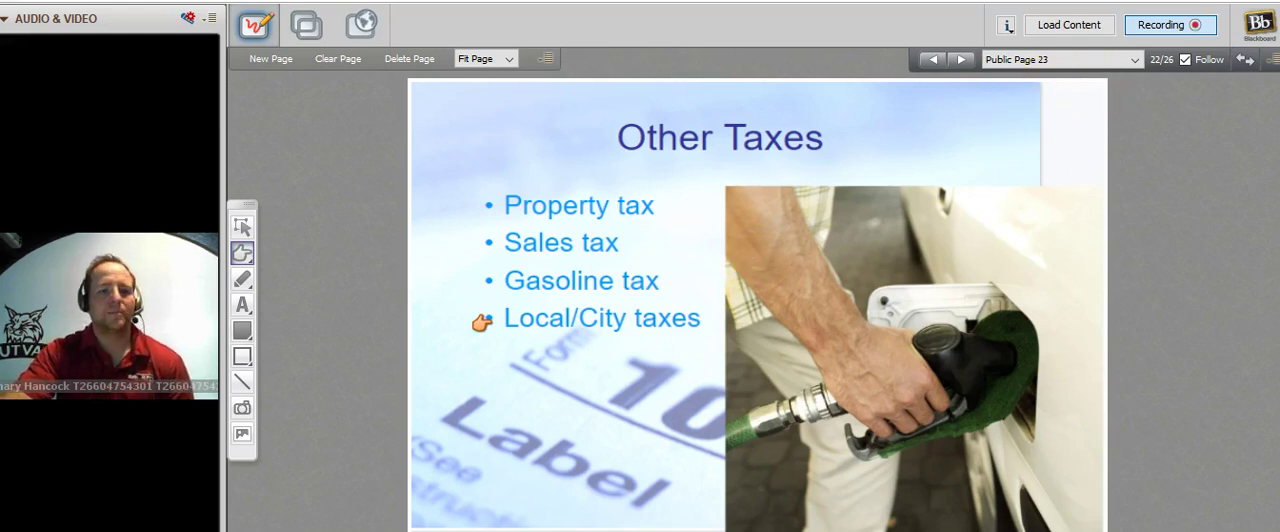
pyautogui.click(960, 59)
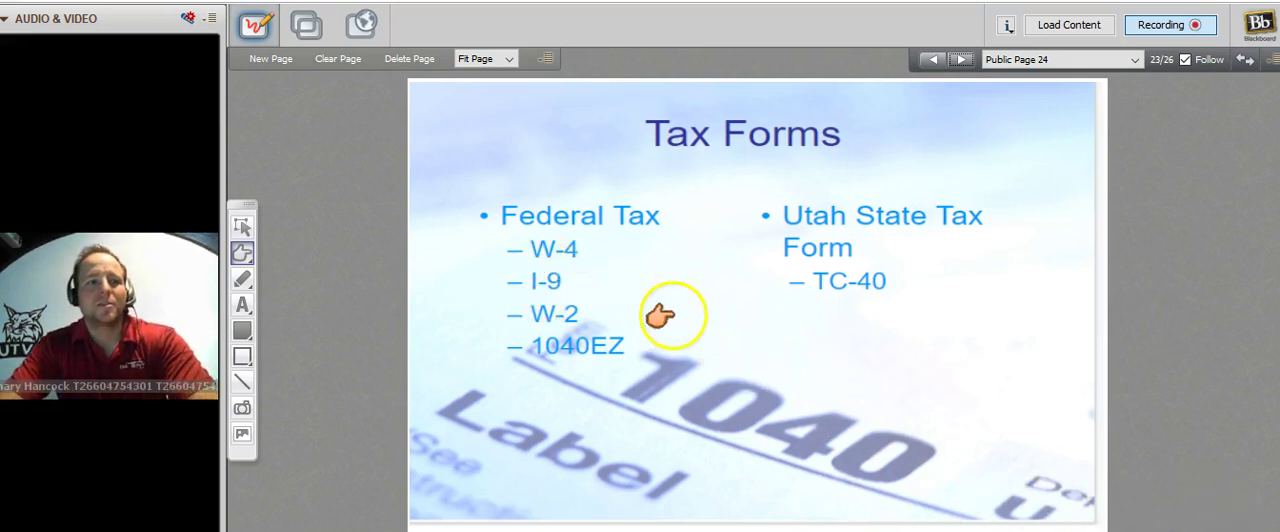
# - Point out the W-4, I-9, W-2 and 1040EZ federal forms and Utah's TC-40 state form
pyautogui.click(500, 254)
pyautogui.click(490, 290)
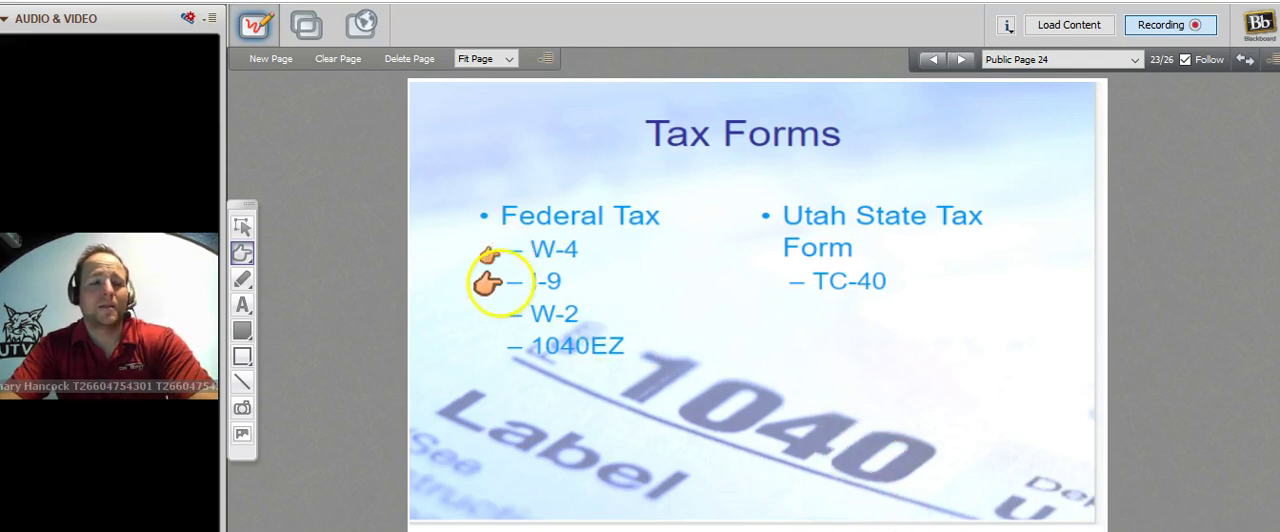
pyautogui.click(492, 318)
pyautogui.click(490, 352)
pyautogui.click(490, 281)
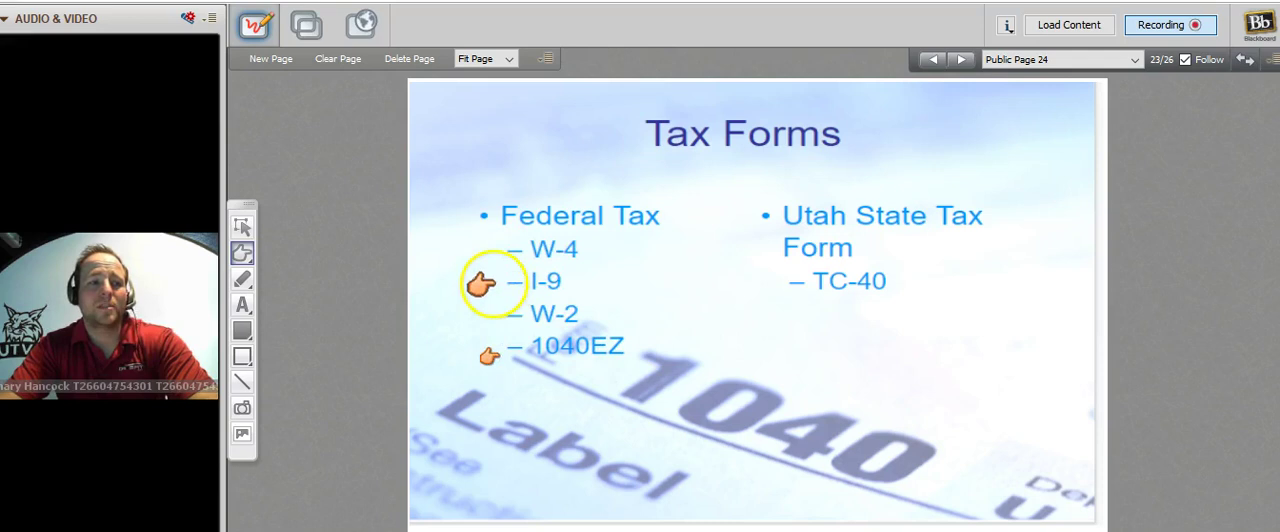
pyautogui.click(495, 255)
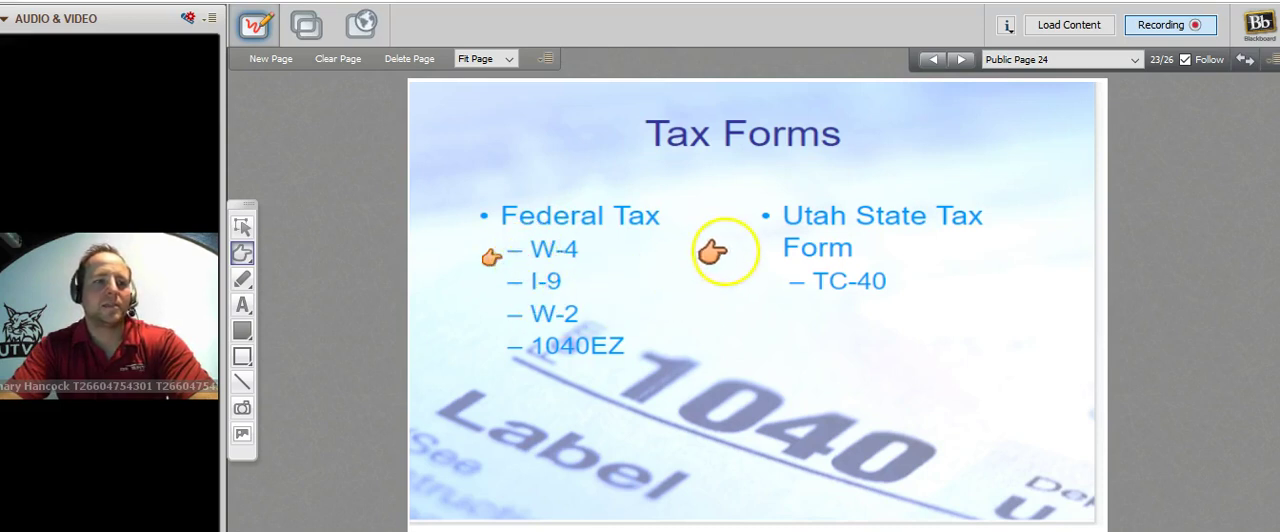
pyautogui.click(765, 225)
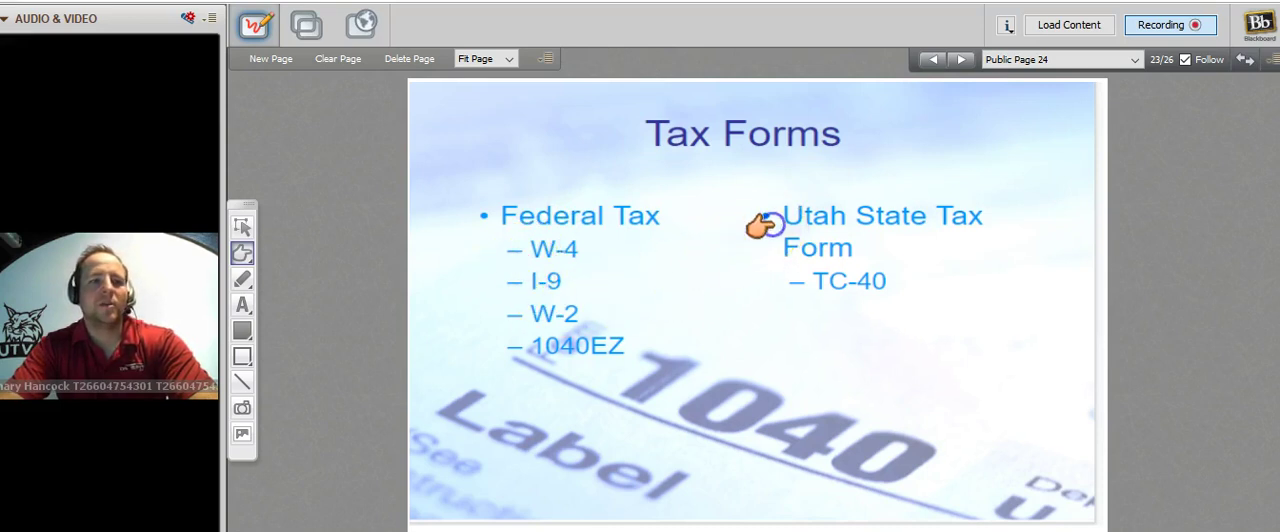
pyautogui.click(753, 285)
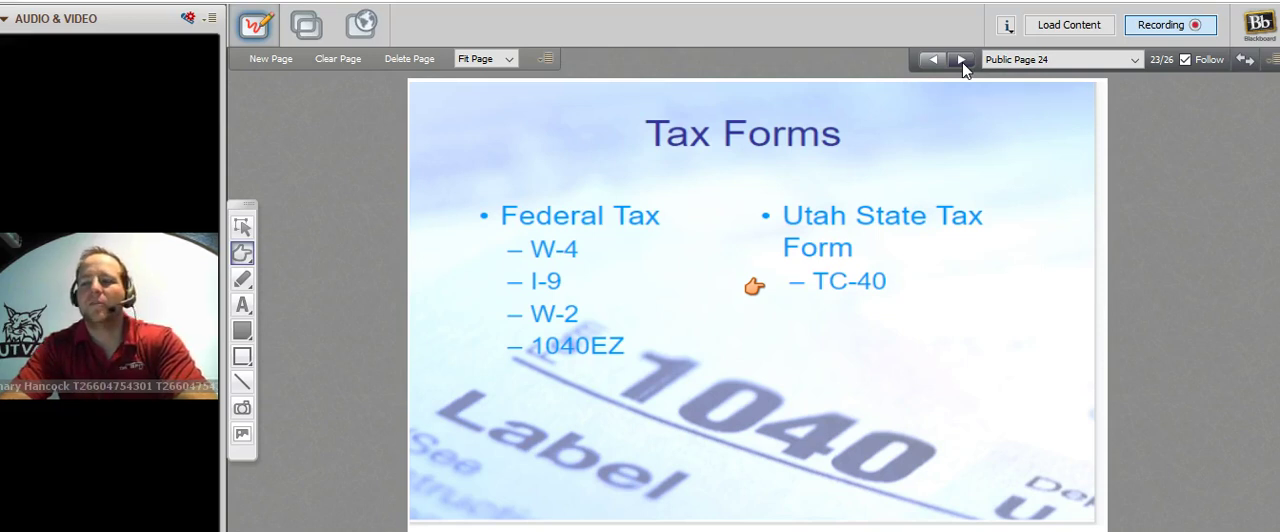
pyautogui.click(960, 60)
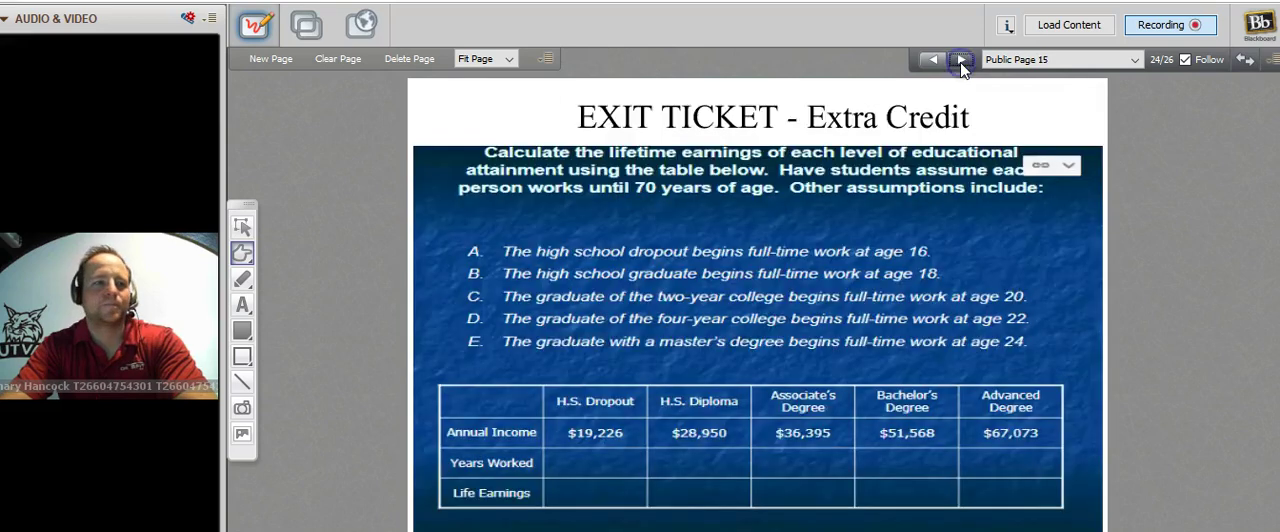
pyautogui.click(548, 118)
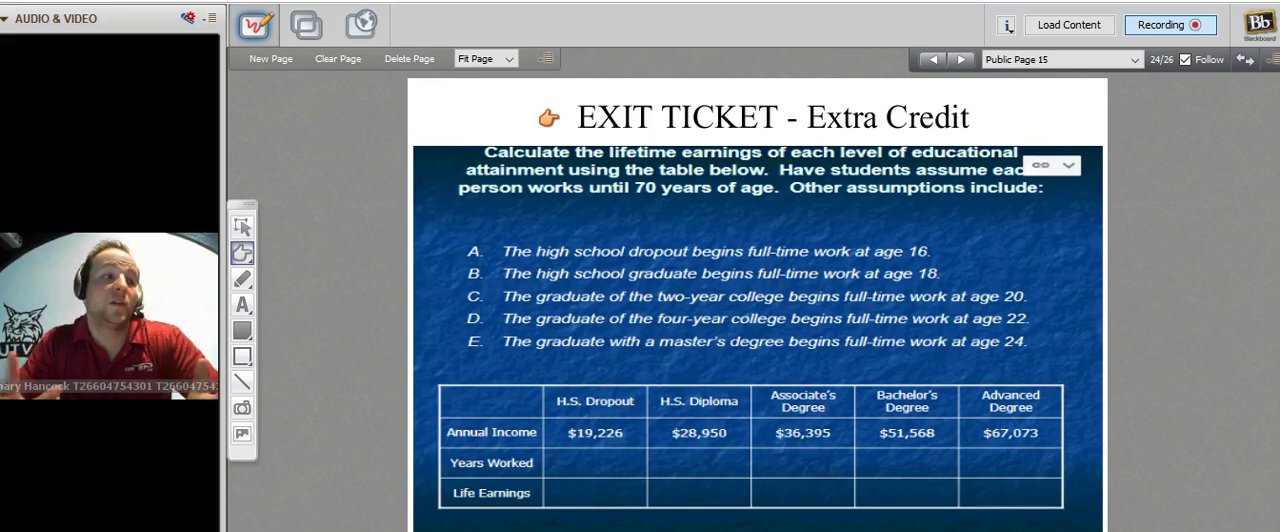
pyautogui.moveTo(520, 525)
pyautogui.mouseDown()
pyautogui.moveTo(535, 245)
pyautogui.moveTo(462, 163)
pyautogui.mouseUp()
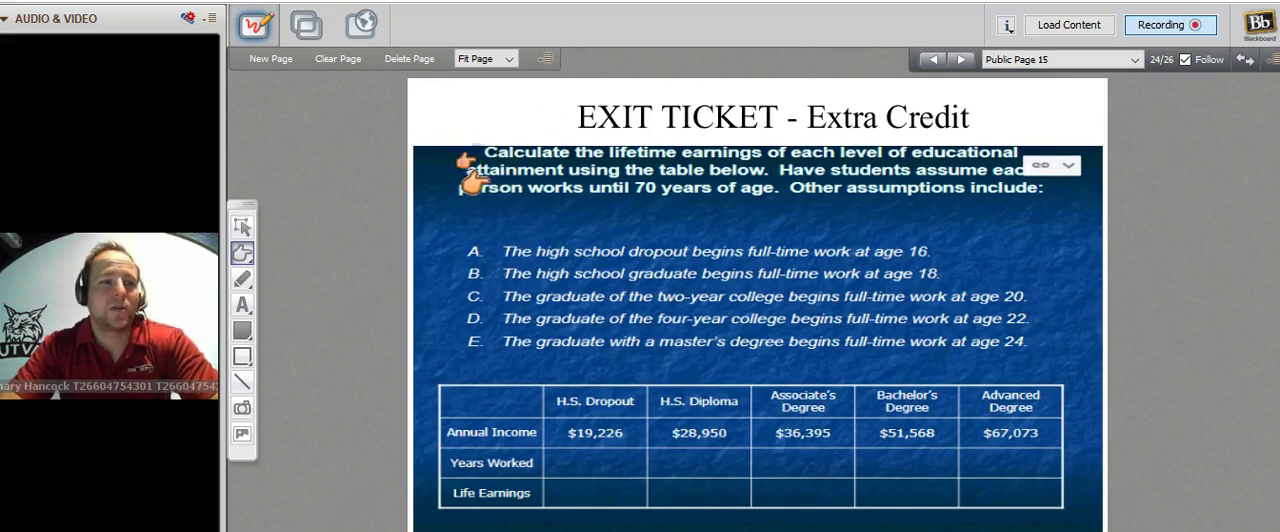
pyautogui.moveTo(462, 163)
pyautogui.mouseDown()
pyautogui.moveTo(670, 190)
pyautogui.moveTo(725, 150)
pyautogui.moveTo(834, 149)
pyautogui.moveTo(889, 189)
pyautogui.moveTo(491, 189)
pyautogui.moveTo(629, 195)
pyautogui.mouseUp()
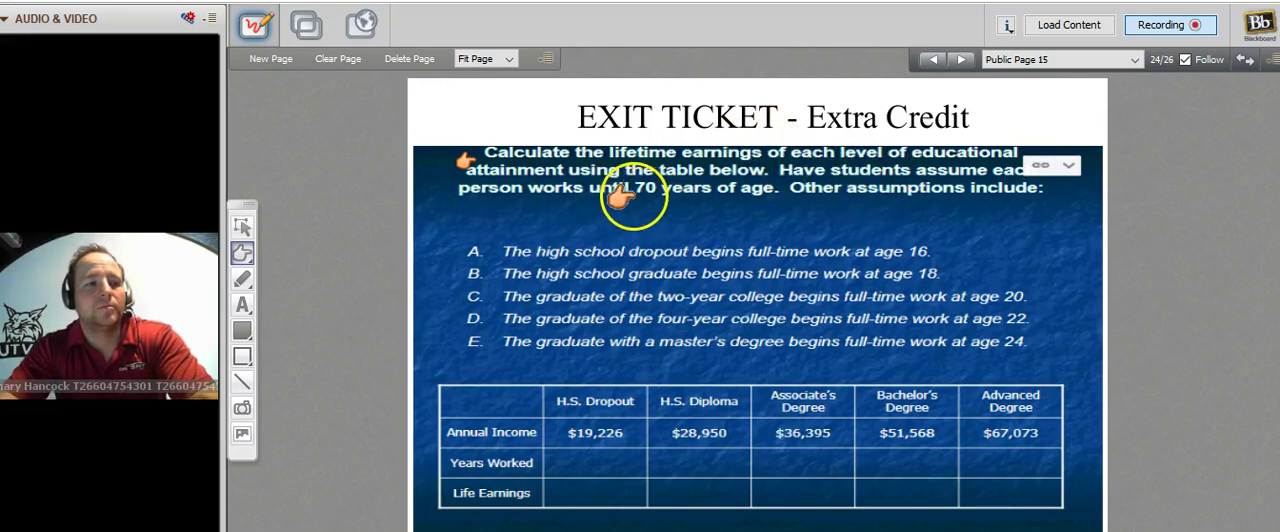
pyautogui.moveTo(634, 200)
pyautogui.mouseDown()
pyautogui.moveTo(849, 206)
pyautogui.moveTo(546, 234)
pyautogui.moveTo(545, 210)
pyautogui.moveTo(1004, 210)
pyautogui.moveTo(970, 350)
pyautogui.moveTo(497, 305)
pyautogui.moveTo(480, 271)
pyautogui.moveTo(446, 253)
pyautogui.moveTo(900, 258)
pyautogui.mouseUp()
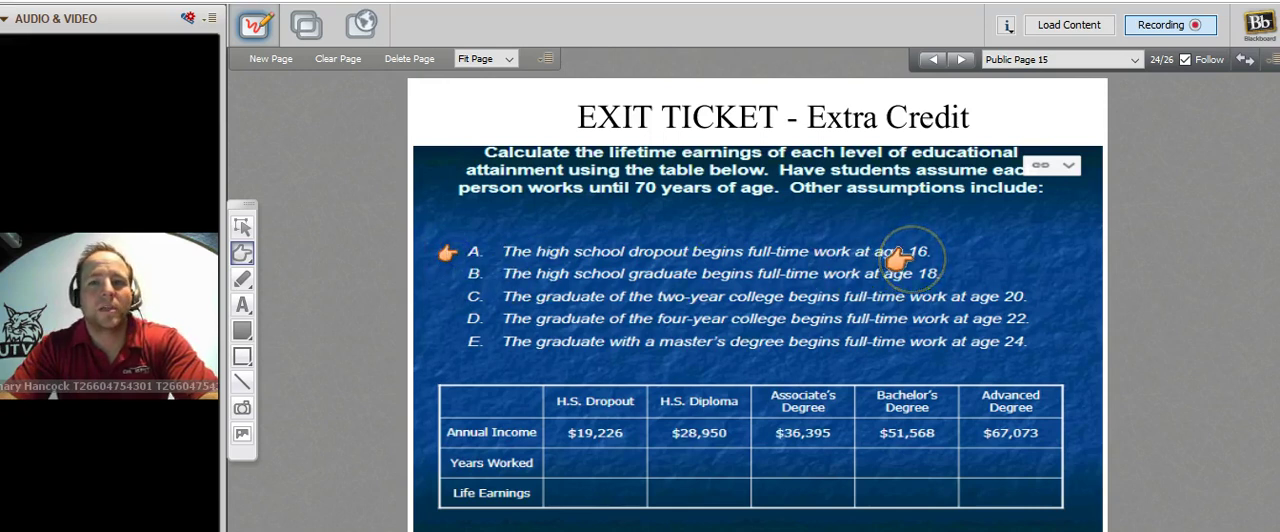
pyautogui.click(990, 253)
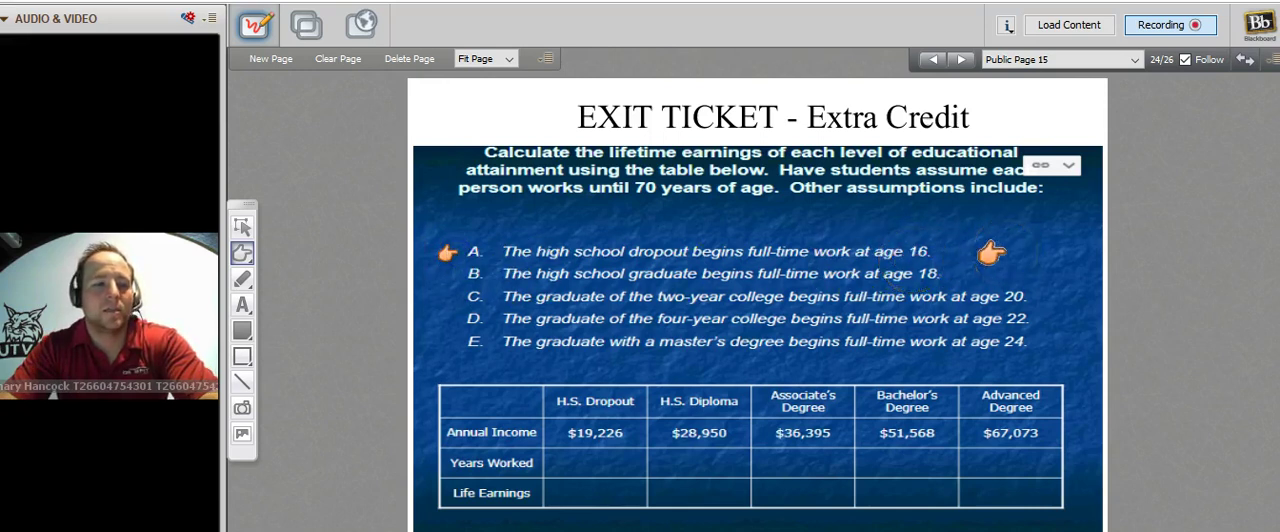
pyautogui.moveTo(993, 253); pyautogui.dragTo(970, 338)
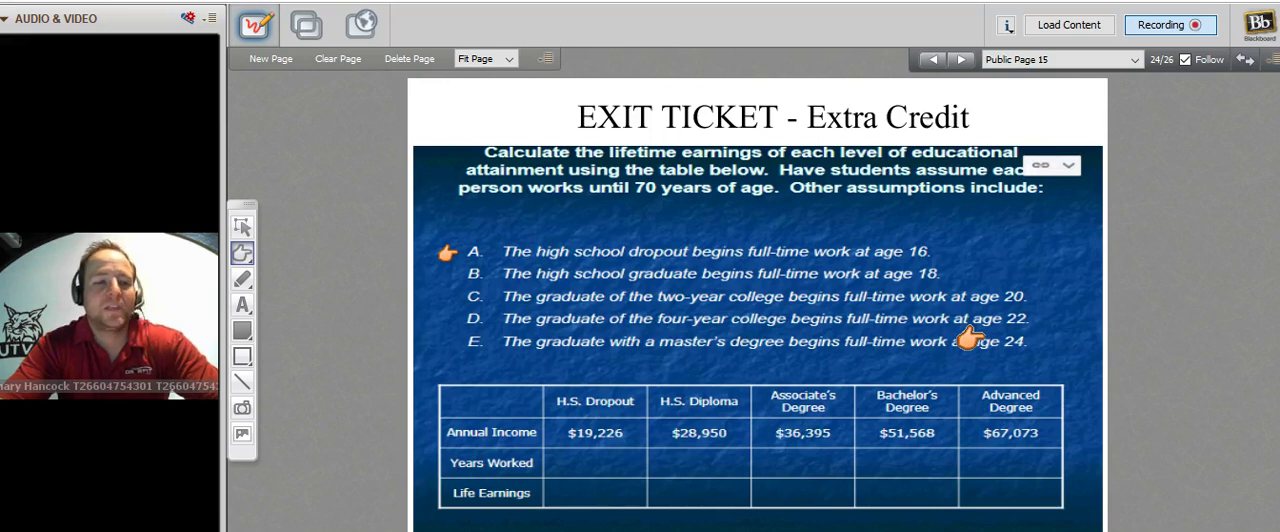
pyautogui.moveTo(968, 338)
pyautogui.mouseDown()
pyautogui.moveTo(445, 342)
pyautogui.moveTo(444, 255)
pyautogui.mouseUp()
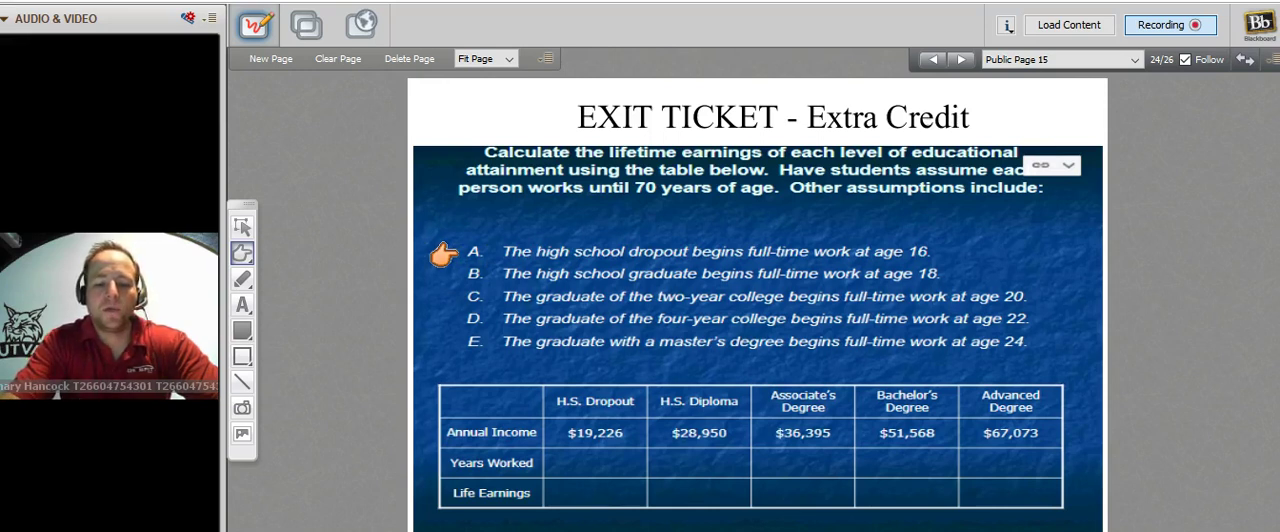
pyautogui.click(446, 273)
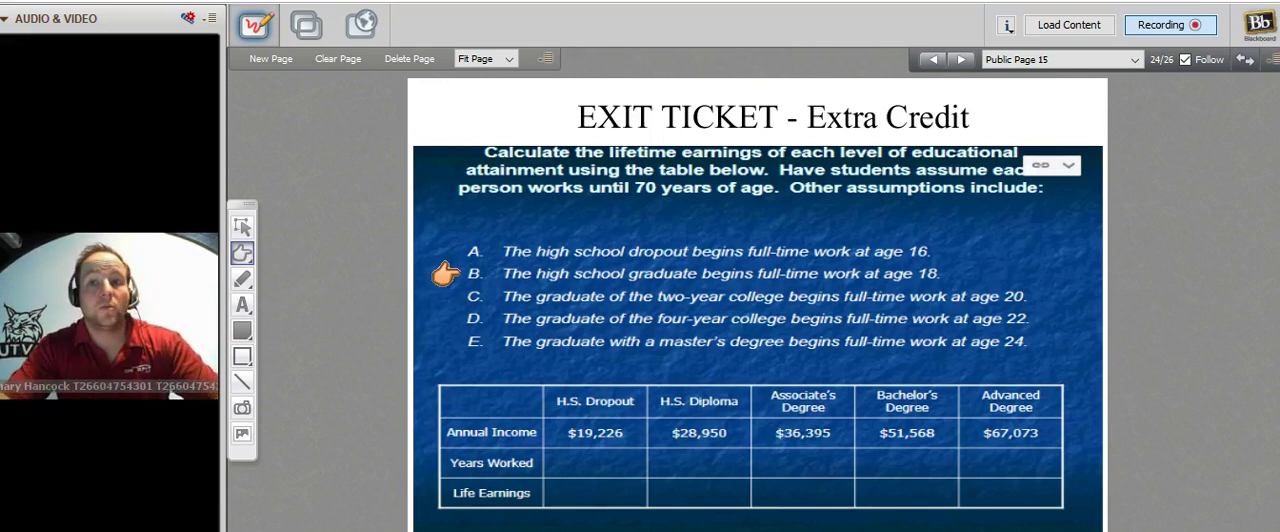
pyautogui.click(468, 298)
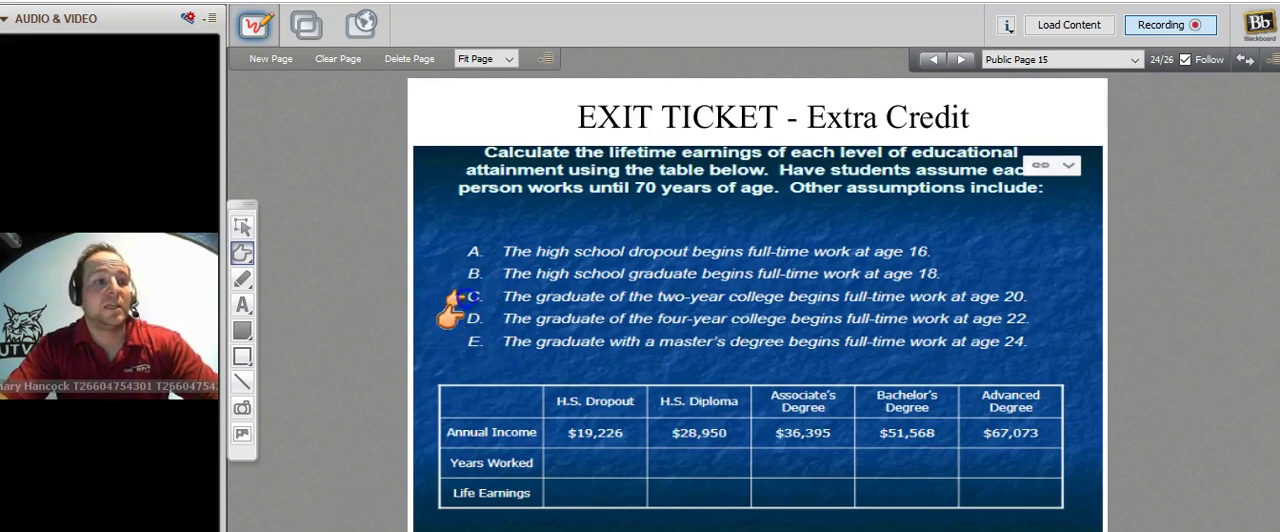
pyautogui.click(450, 349)
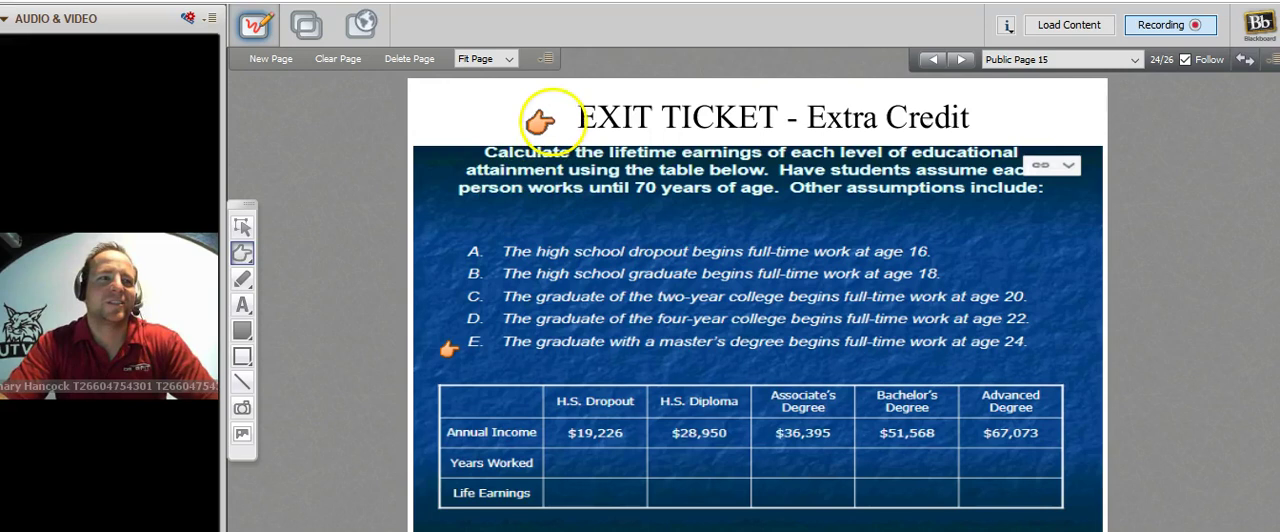
pyautogui.click(541, 125)
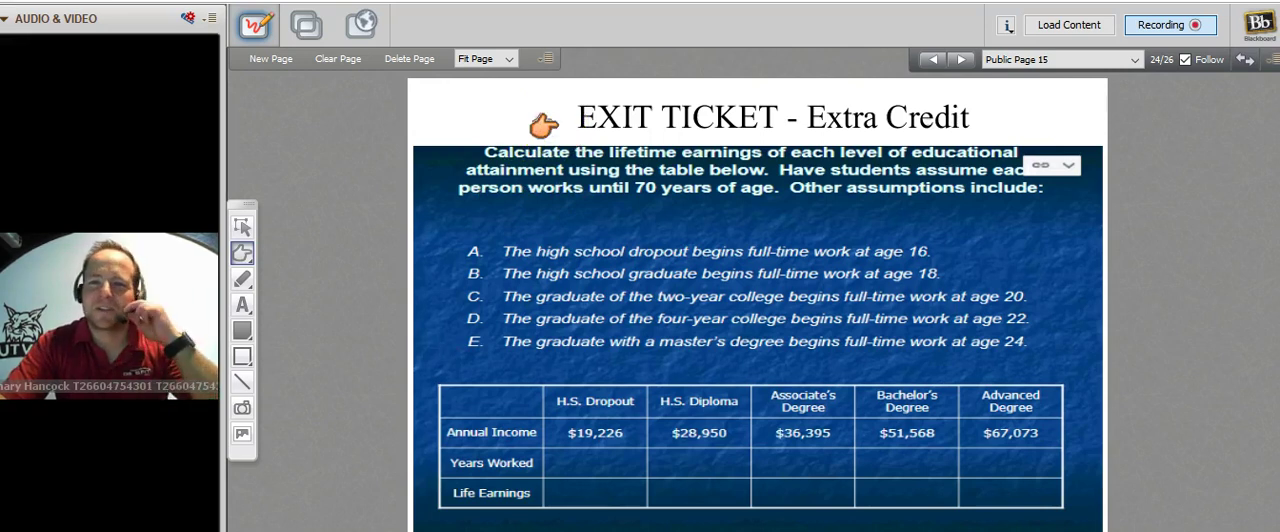